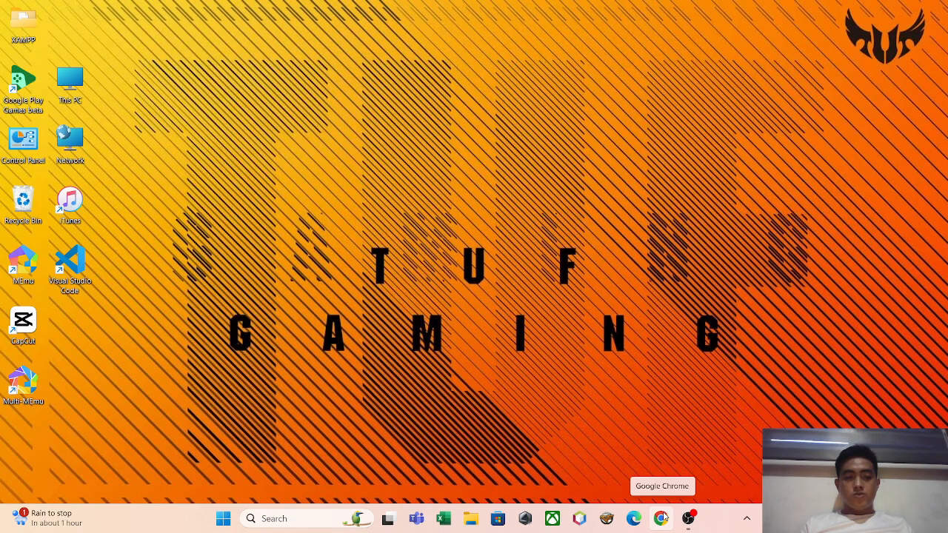
Open the XAMPP Control Panel.
left_click(469, 520)
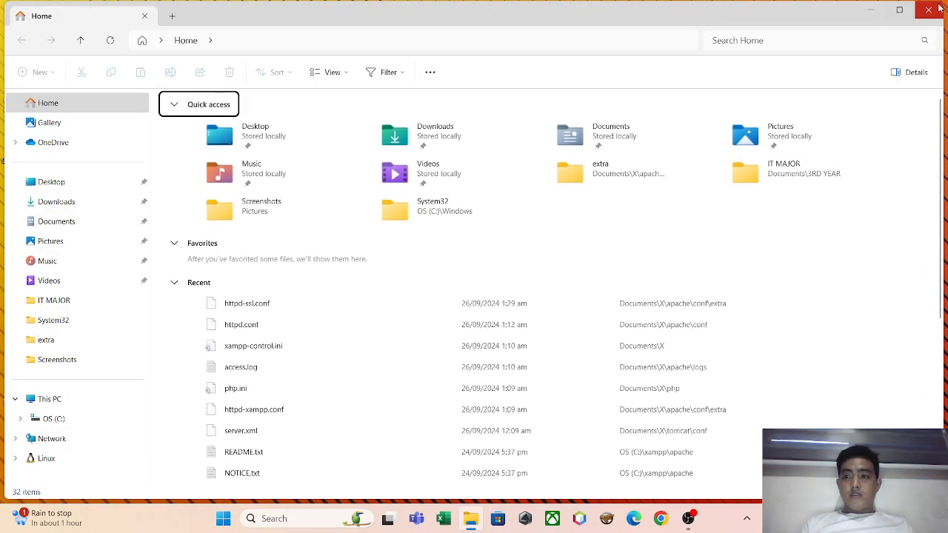
left_click(928, 10)
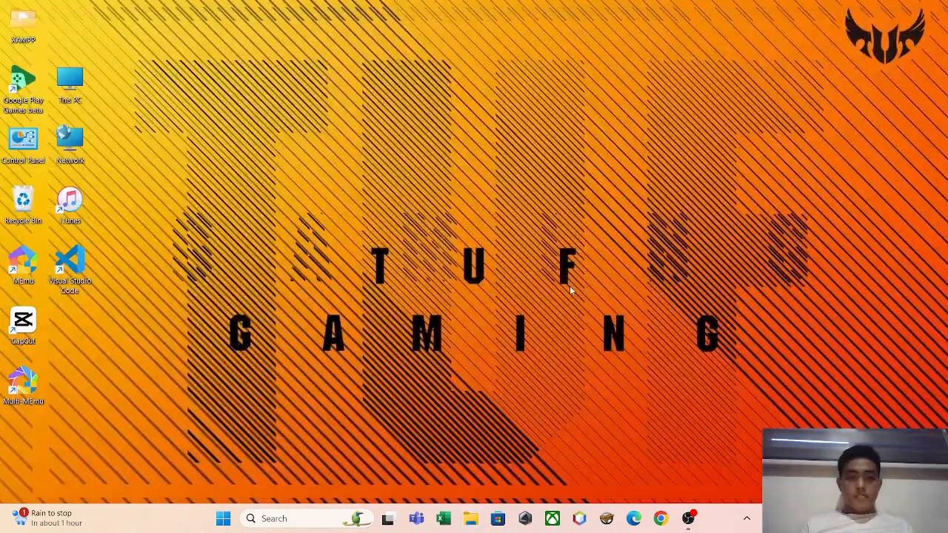
left_click(295, 518)
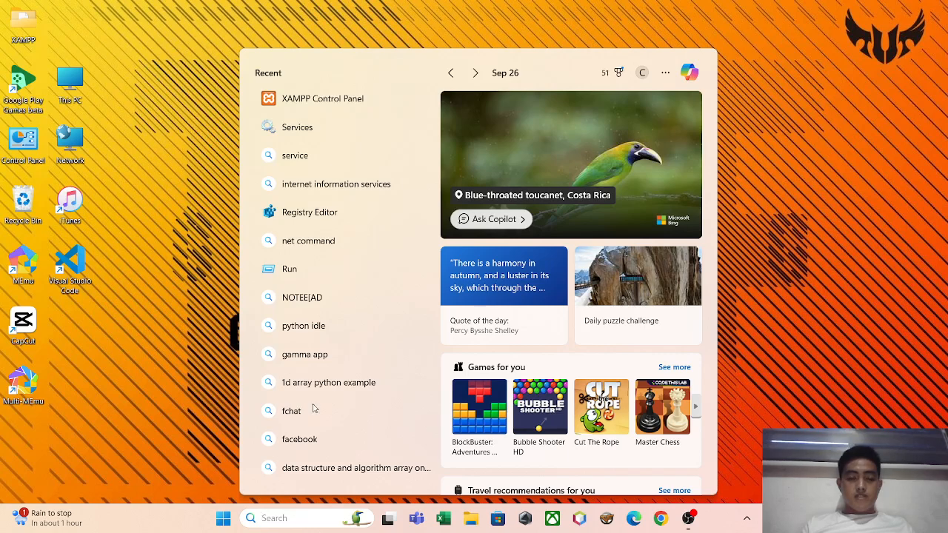
left_click(359, 99)
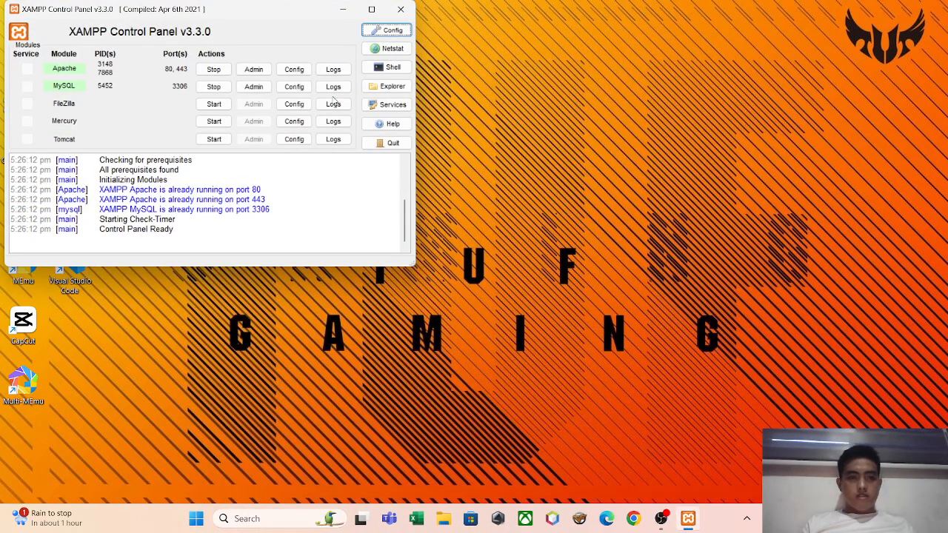
Stop the Apache and MySQL modules and start both again.
left_click(213, 69)
left_click(220, 87)
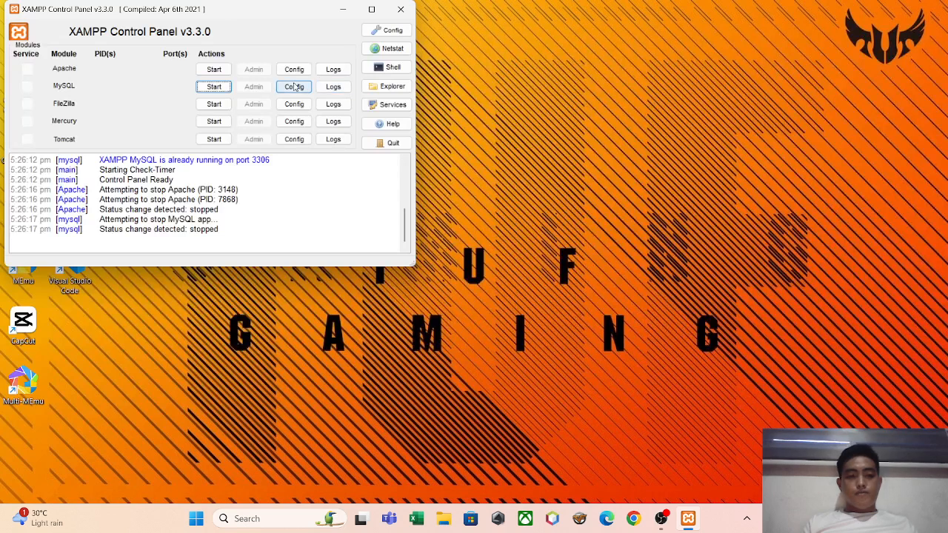
left_click(217, 71)
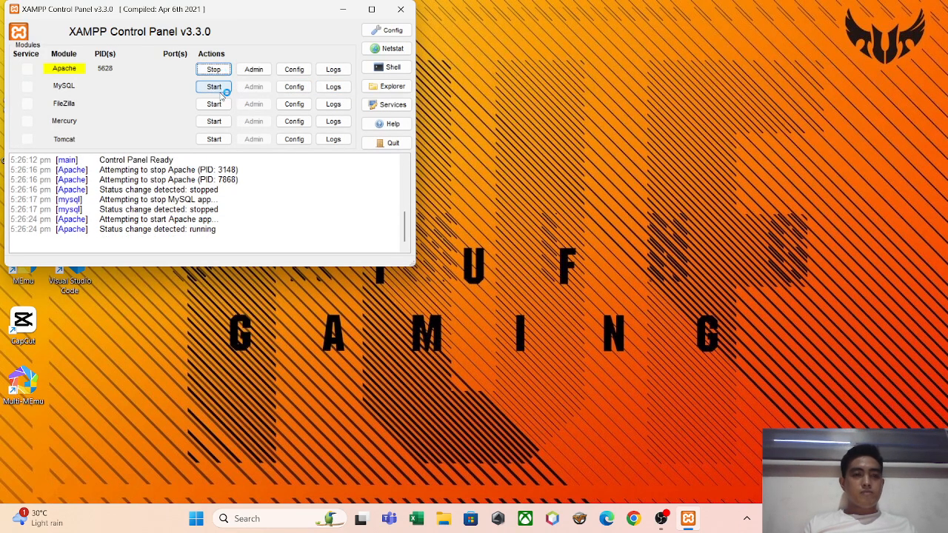
left_click(214, 87)
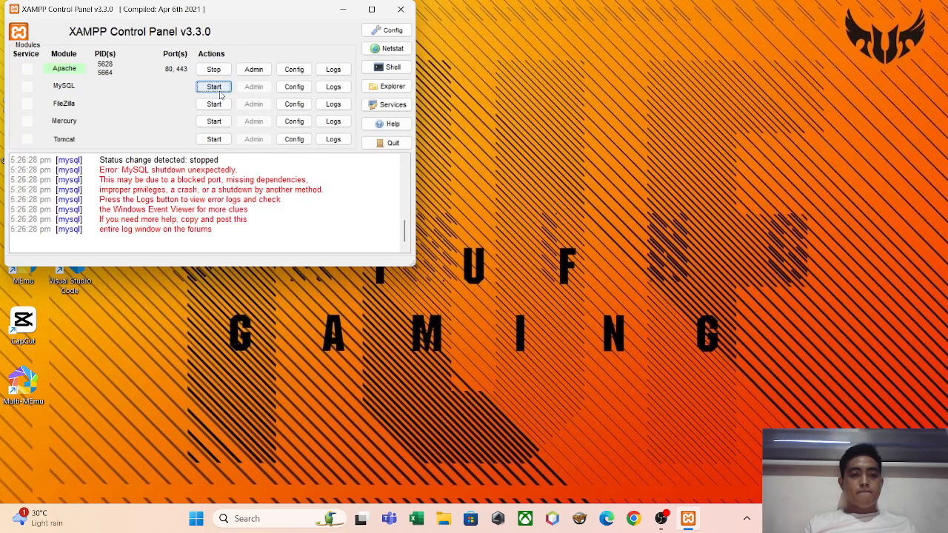
left_click(219, 91)
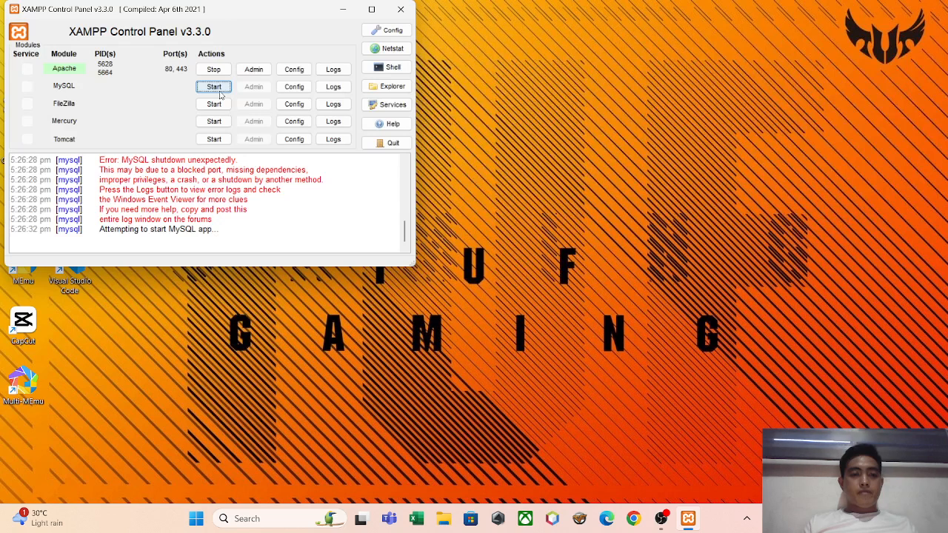
left_click(219, 93)
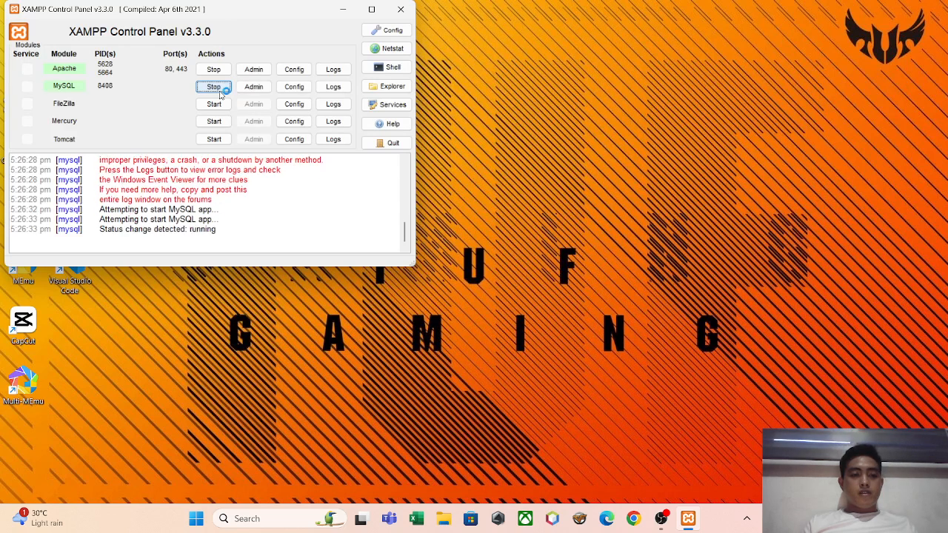
left_click(246, 226)
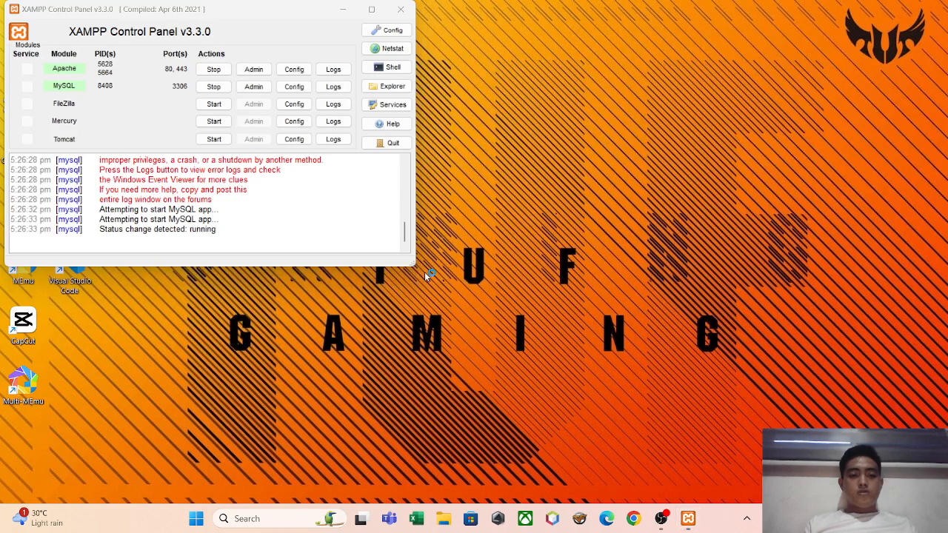
Switch to Google Chrome, search for "opencart" and open the official OpenCart website.
left_click(635, 519)
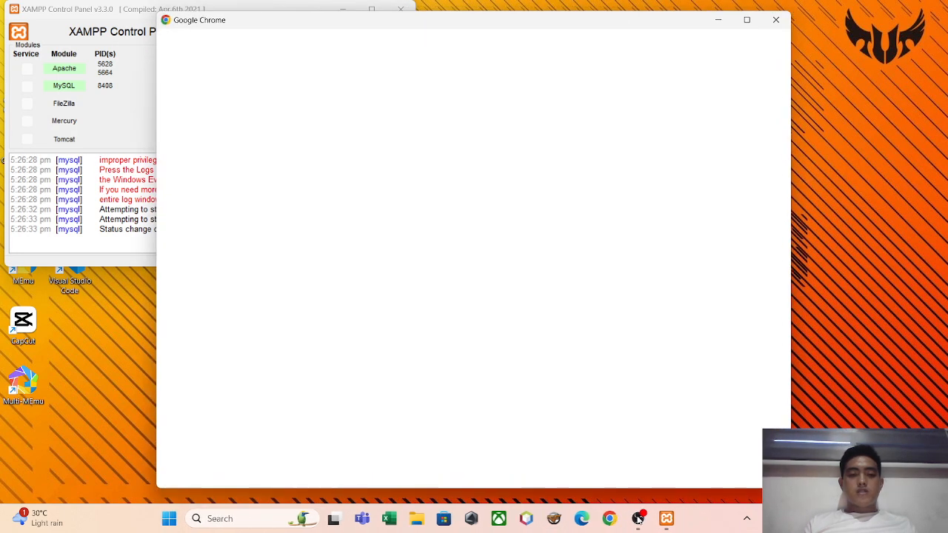
left_click(436, 238)
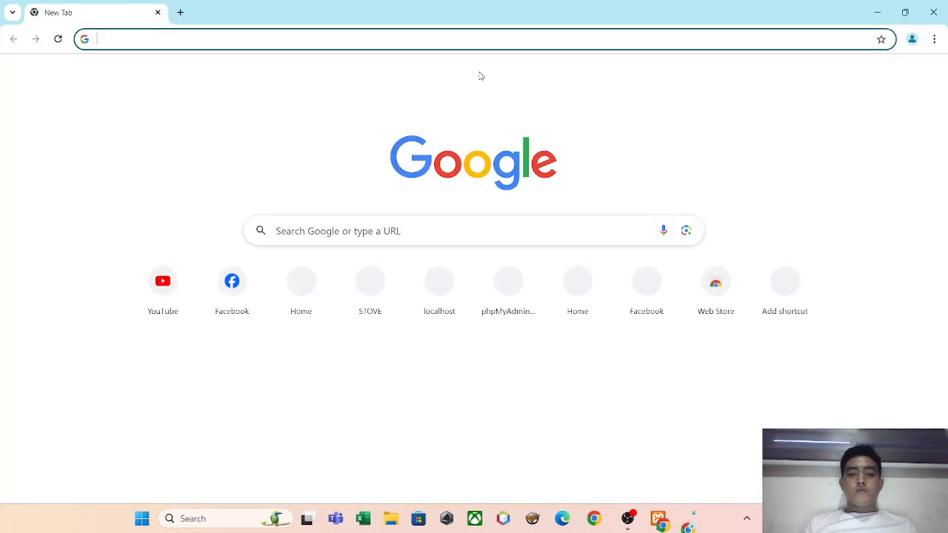
type("open")
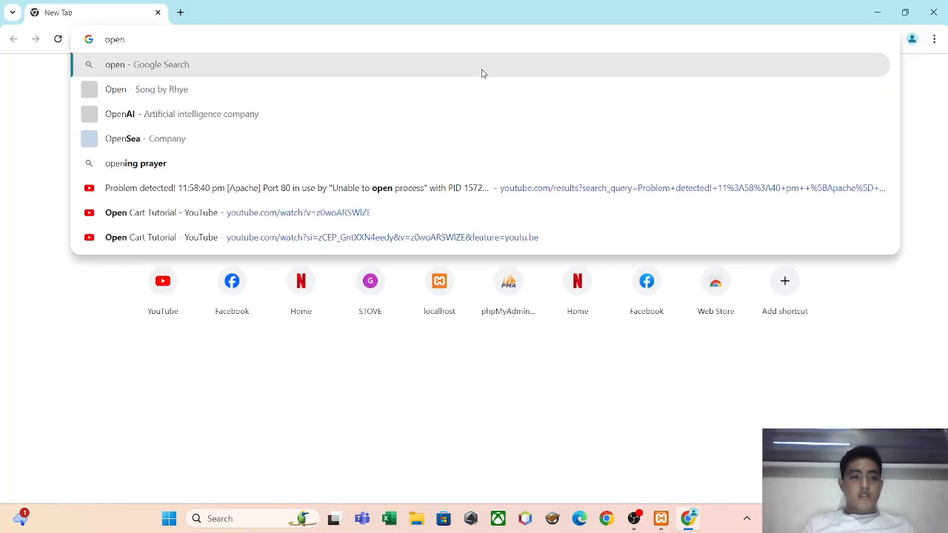
type("cart")
key("Return")
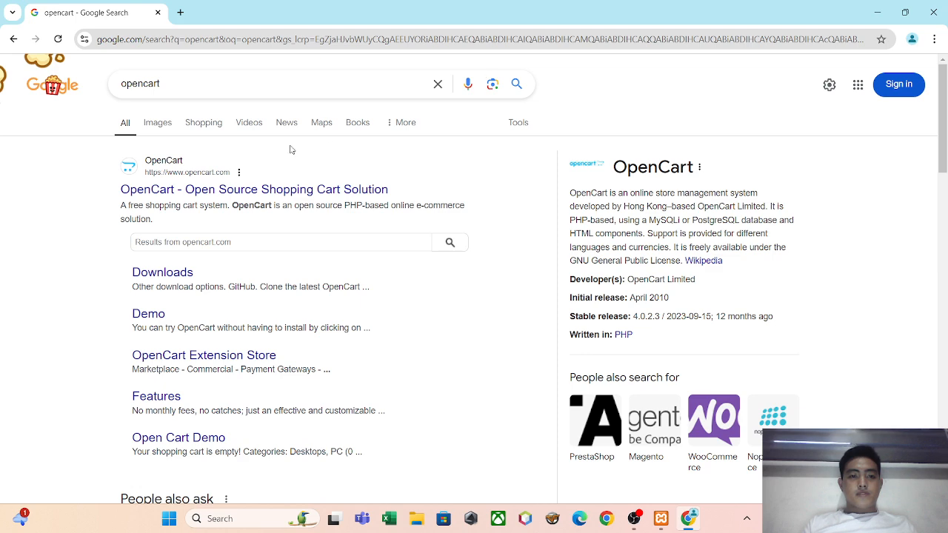
left_click(300, 189)
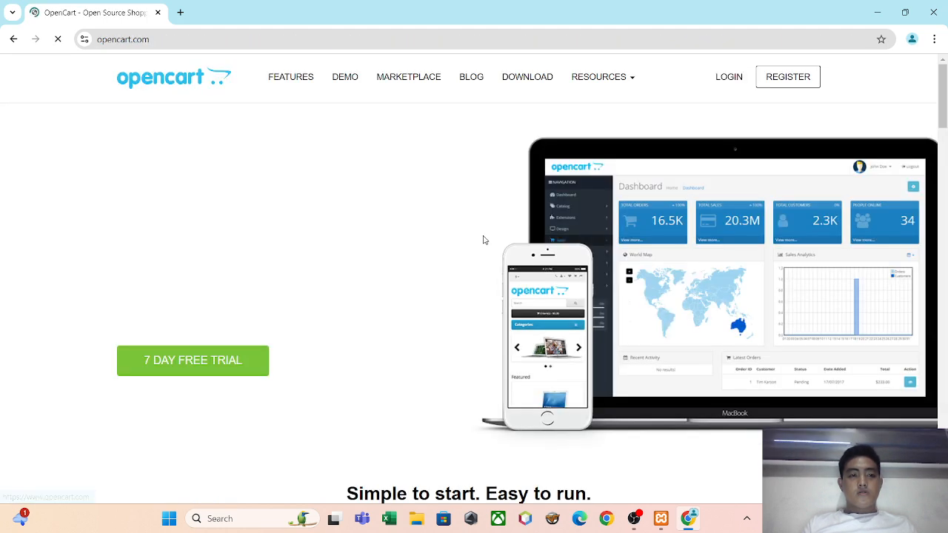
Check the Apache module's admin page from the XAMPP Control Panel and close its browser tab.
key("alt+Tab")
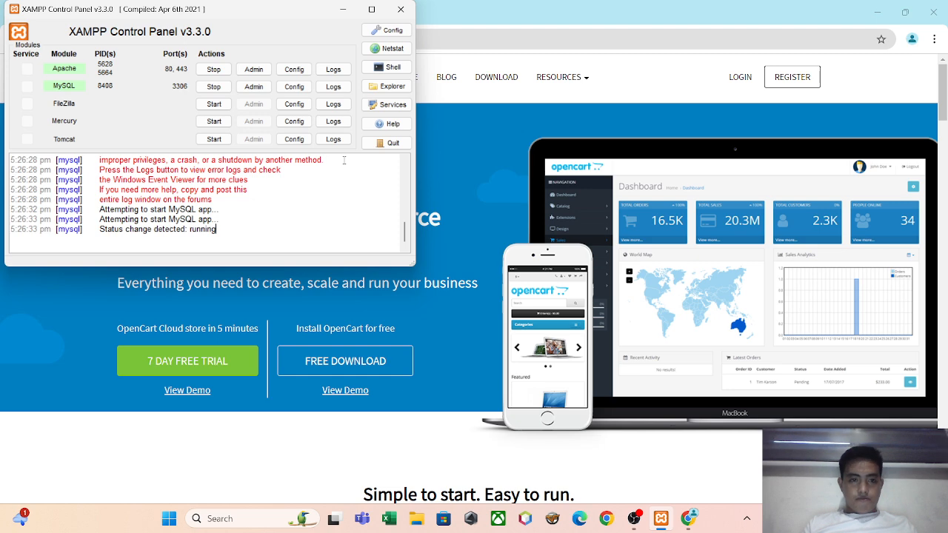
left_click(265, 72)
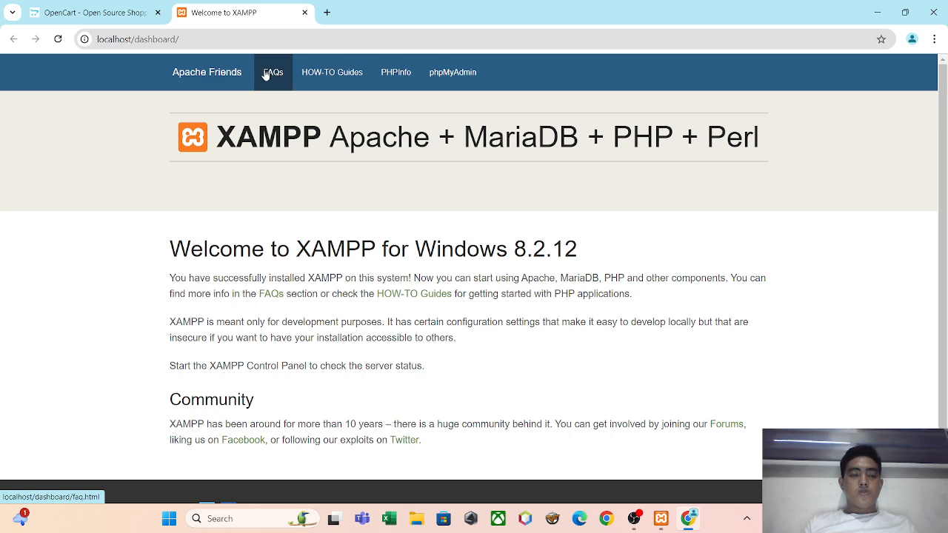
key("alt+Tab")
key("alt+Tab")
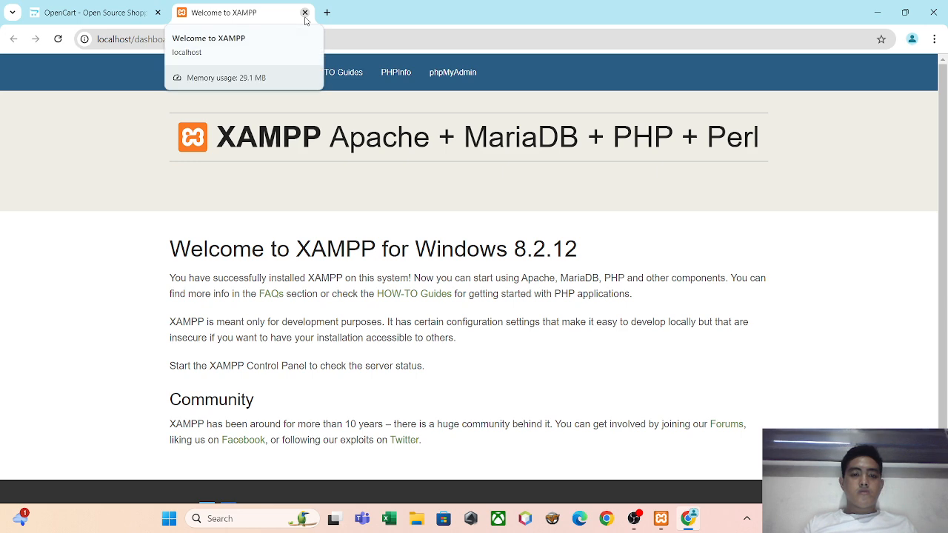
left_click(305, 14)
Open the phpMyAdmin page of the MySQL module from the XAMPP Control Panel.
key("alt+Tab")
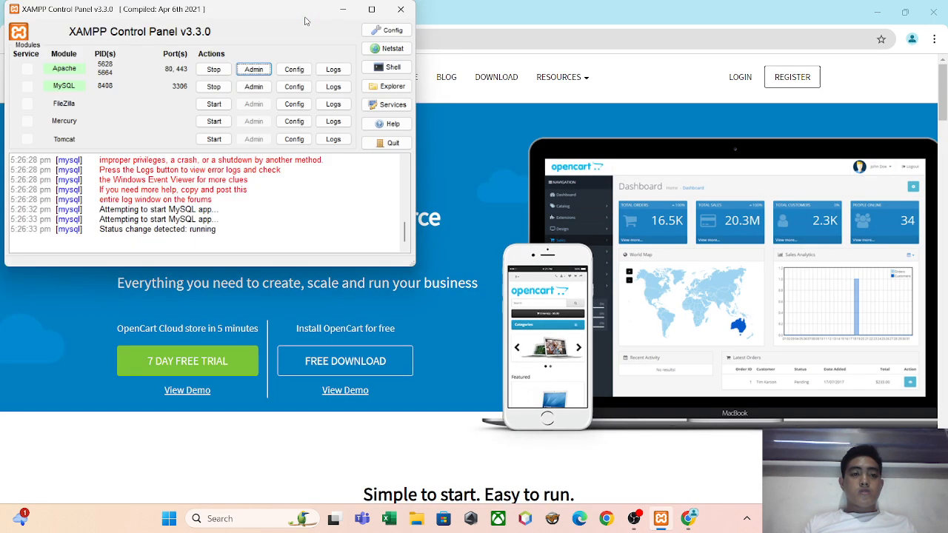
key("alt+Tab")
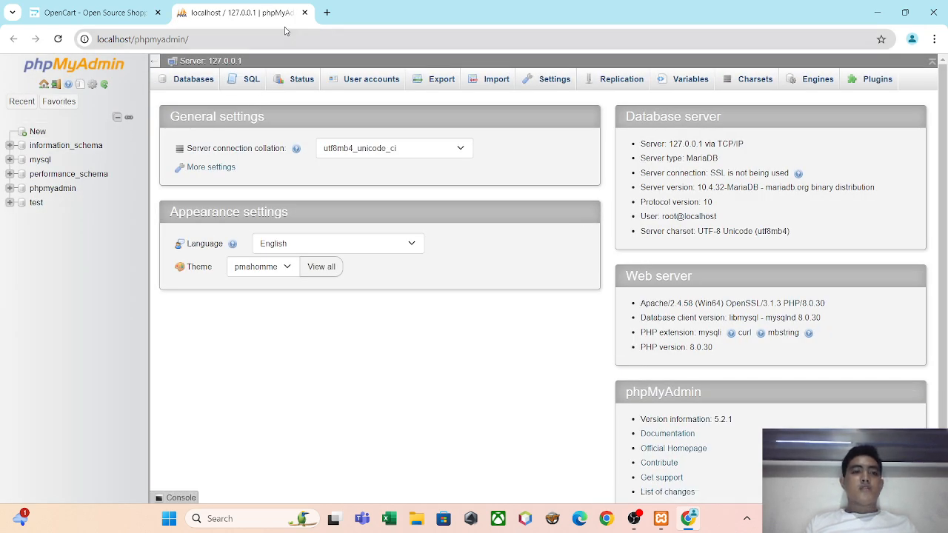
Download the self-hosted OpenCart 4.0.2.3 package from the OpenCart website.
left_click(119, 9)
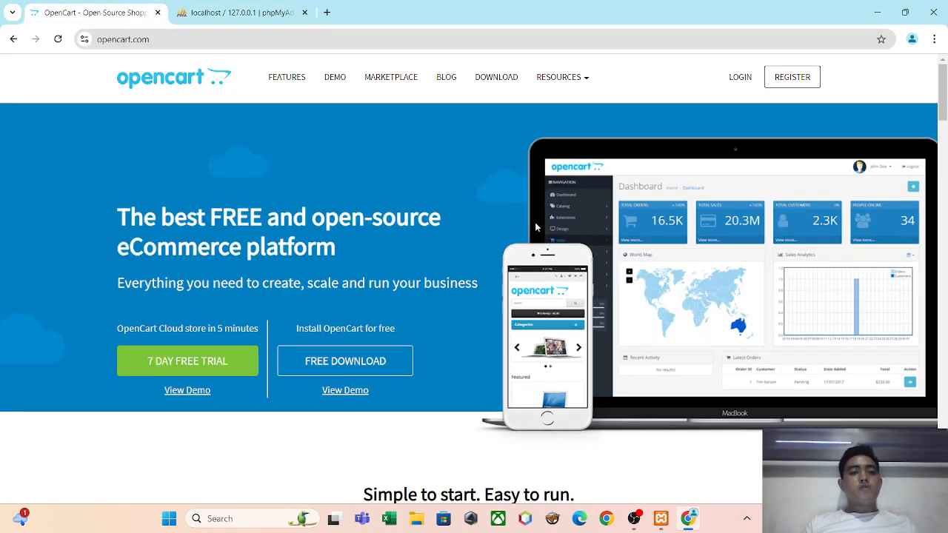
left_click(505, 86)
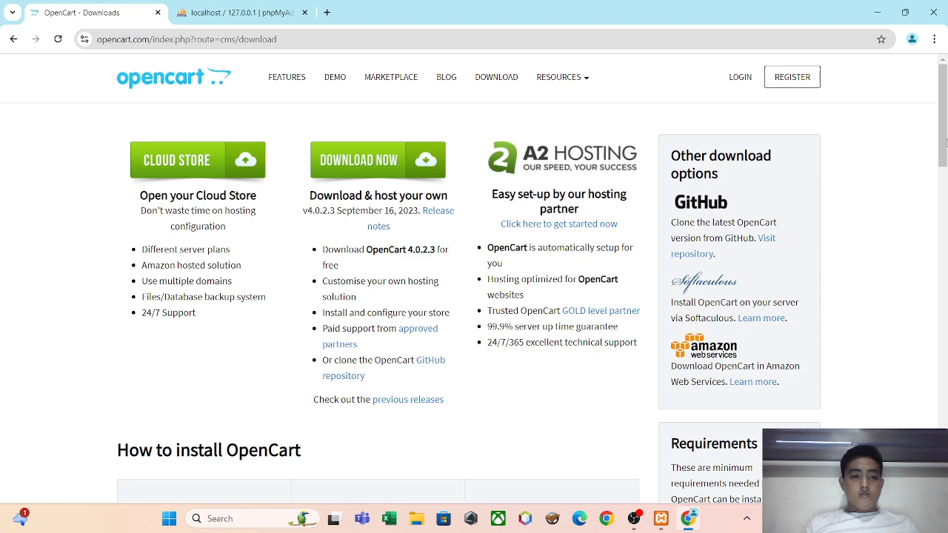
mouse_move(943, 143)
left_mouse_down()
mouse_move(925, 214)
mouse_move(933, 127)
left_mouse_up()
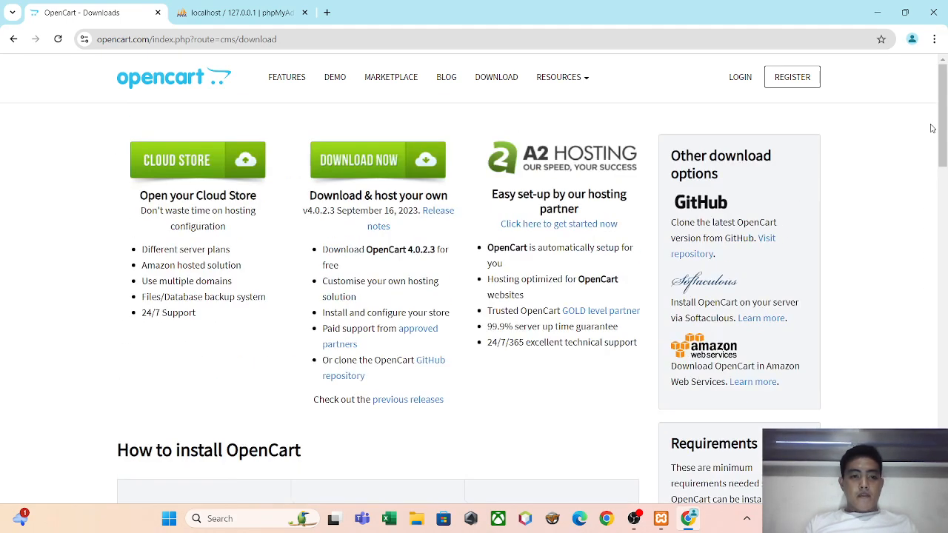
left_click(400, 159)
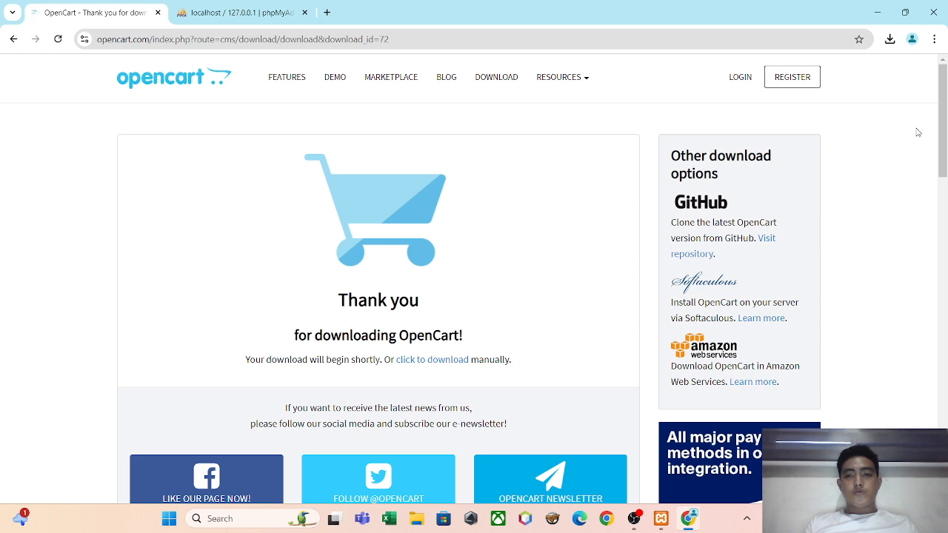
Show the downloaded opencart-4.0.2.3.zip in its folder and extract it to the default opencart-4.0.2.3 destination.
left_click(890, 41)
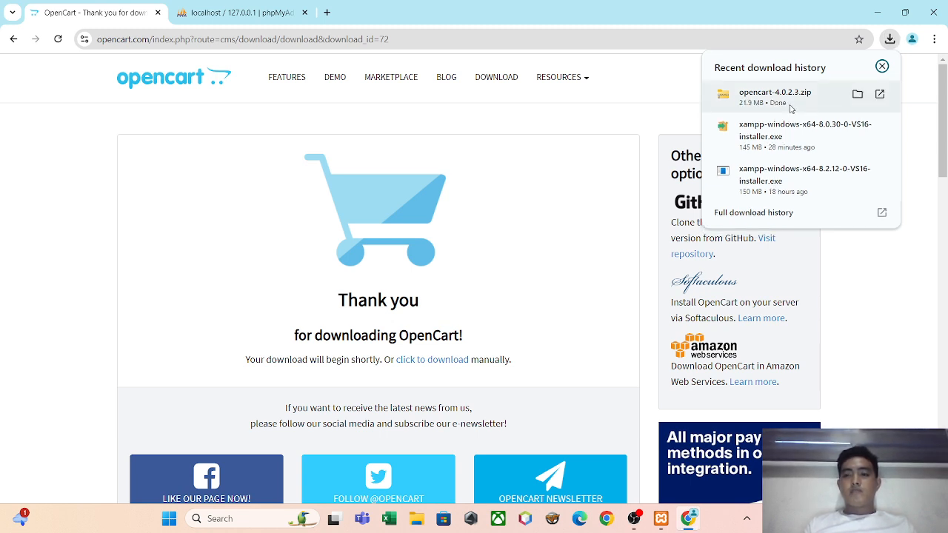
left_click(858, 94)
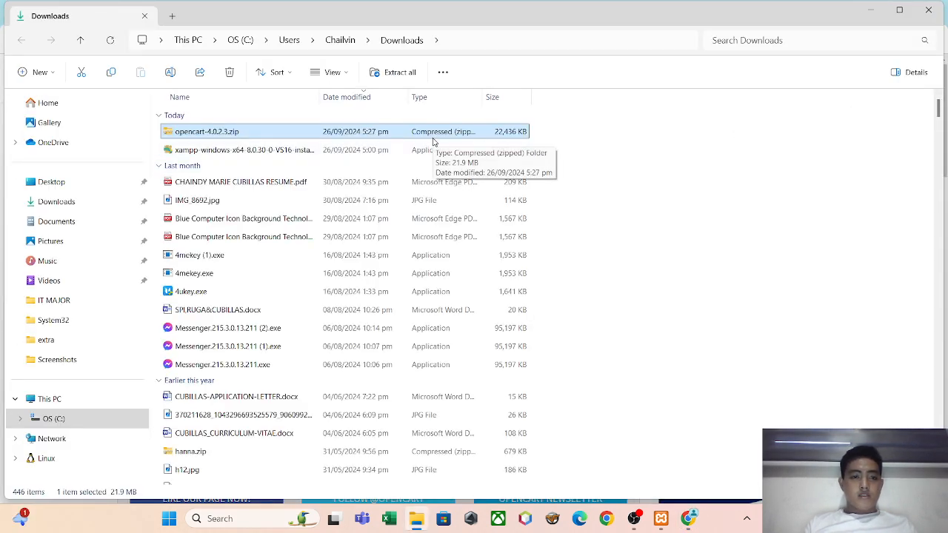
right_click(434, 141)
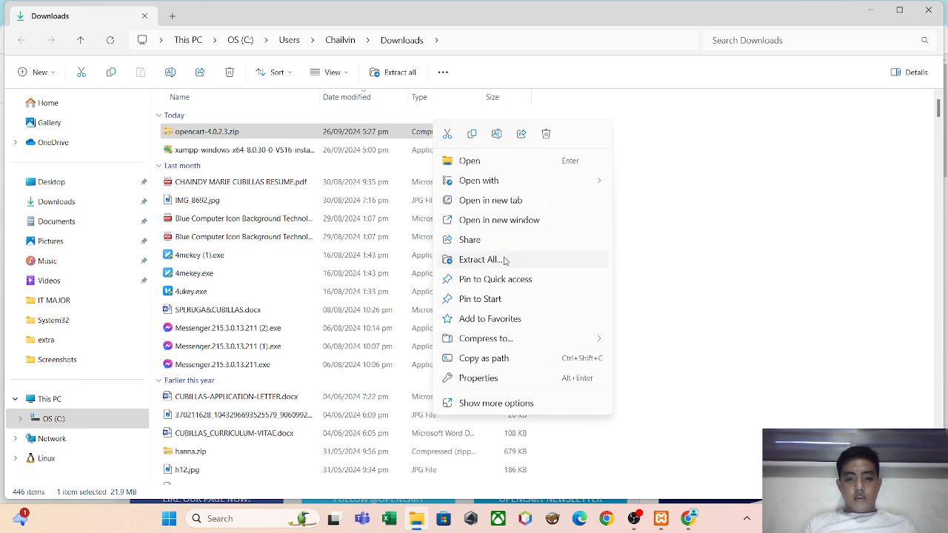
left_click(481, 260)
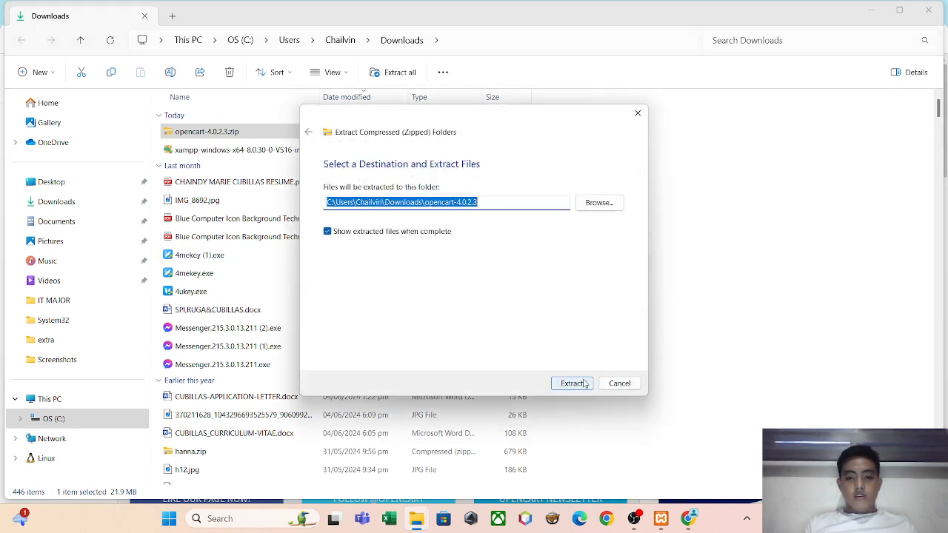
left_click(585, 384)
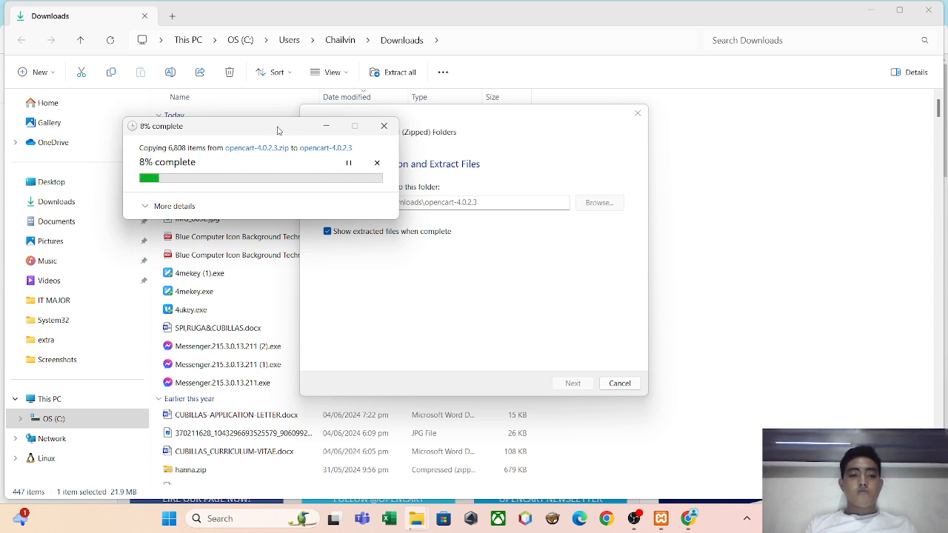
left_click_drag(280, 131, 538, 79)
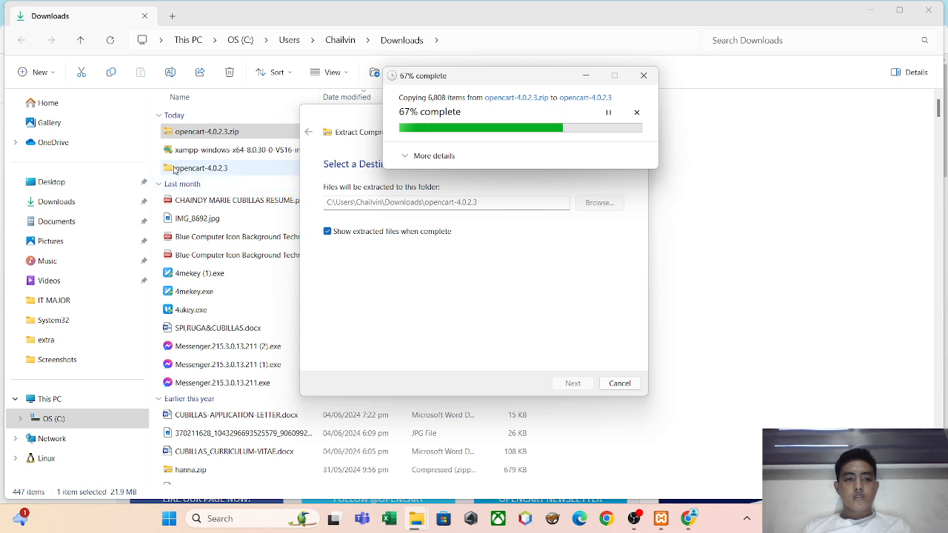
left_click(74, 221)
left_click(197, 318)
key("x")
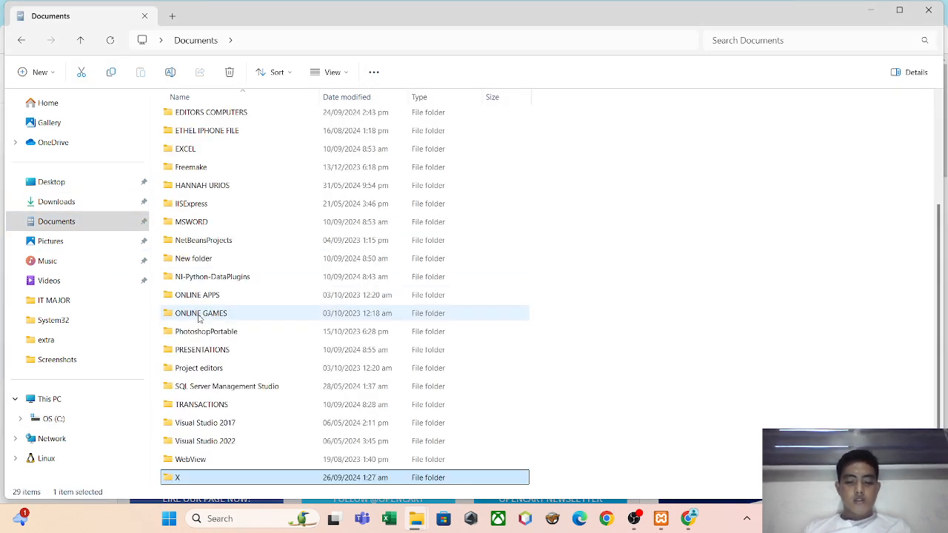
Create a folder named OpencartDB inside the htdocs folder of the Desktop's XAMPP directory and open it.
left_click(53, 184)
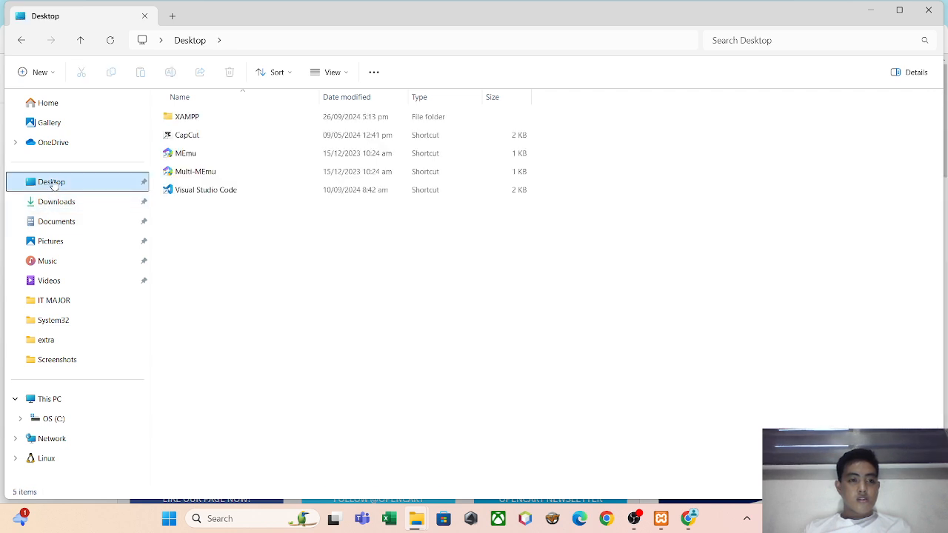
double_click(190, 119)
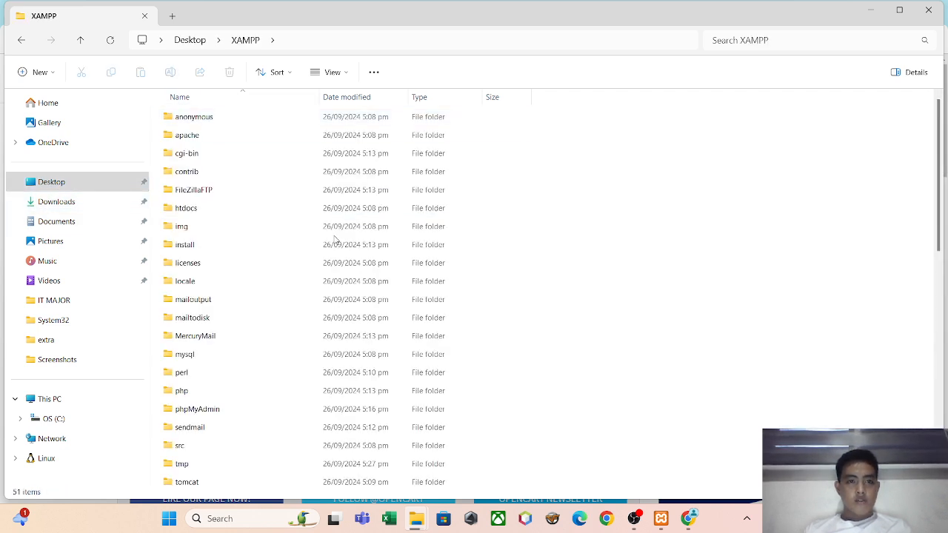
double_click(235, 210)
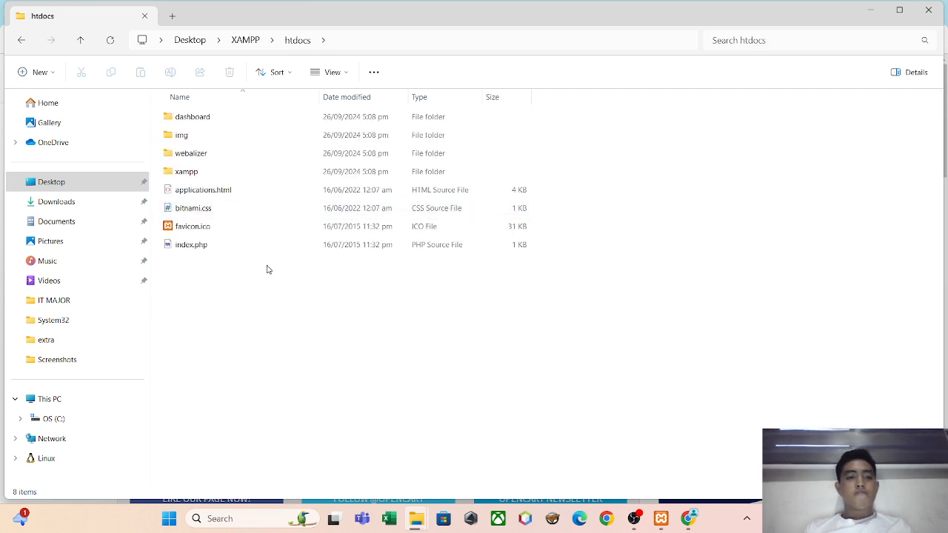
right_click(252, 266)
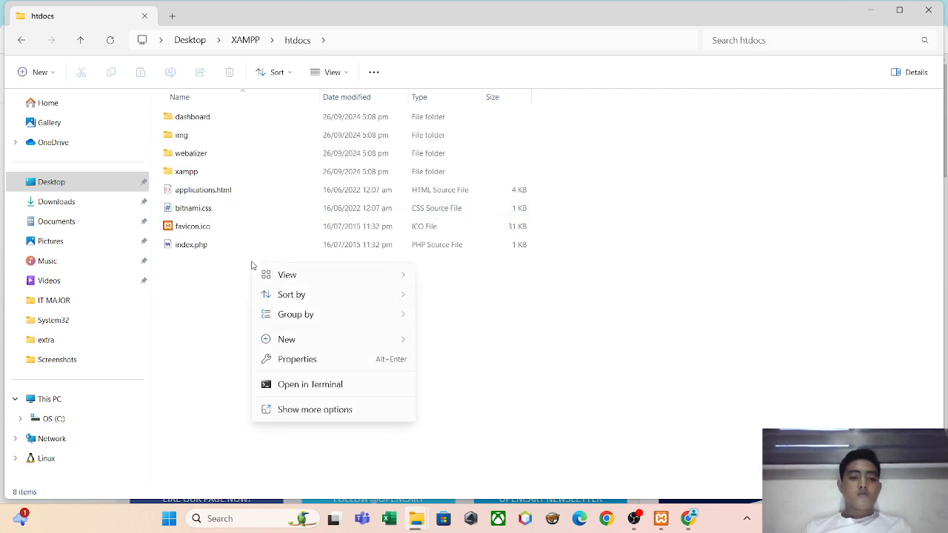
mouse_move(317, 345)
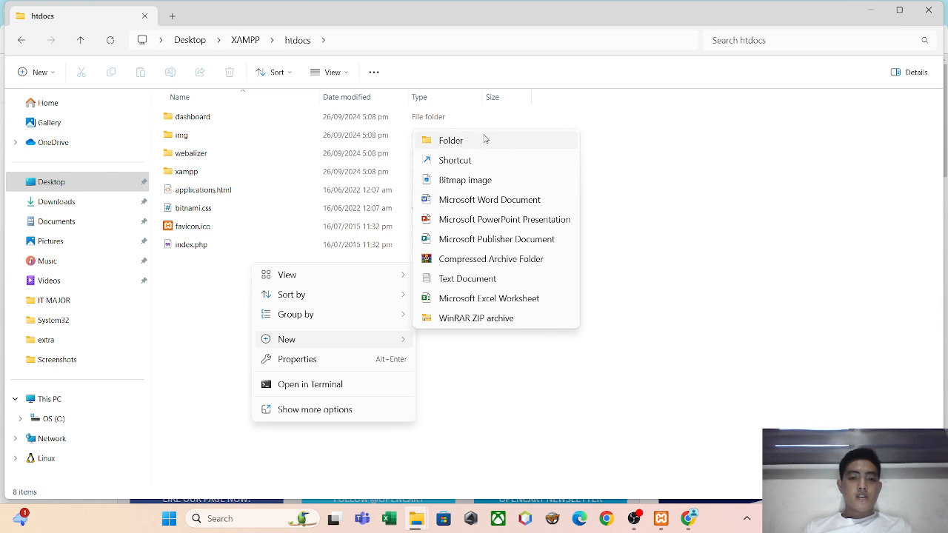
left_click(451, 141)
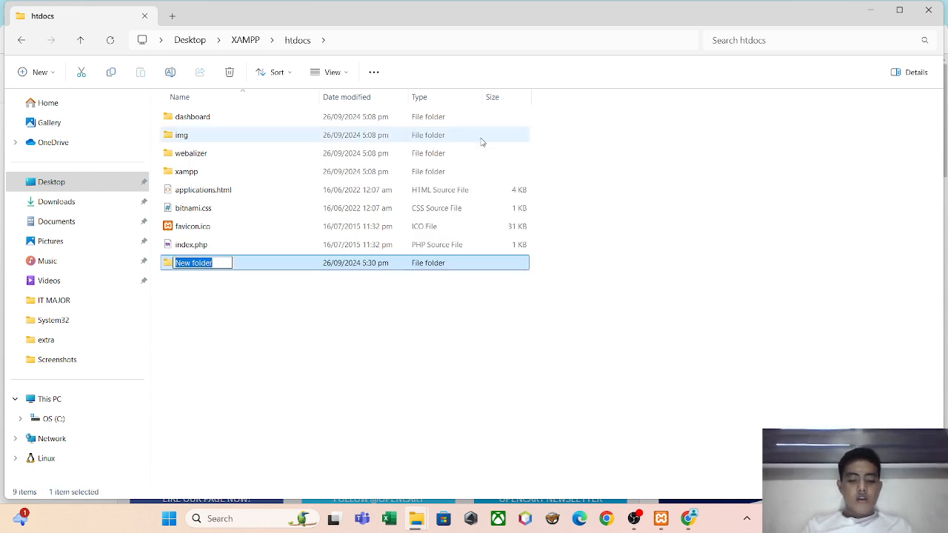
type("Opencart")
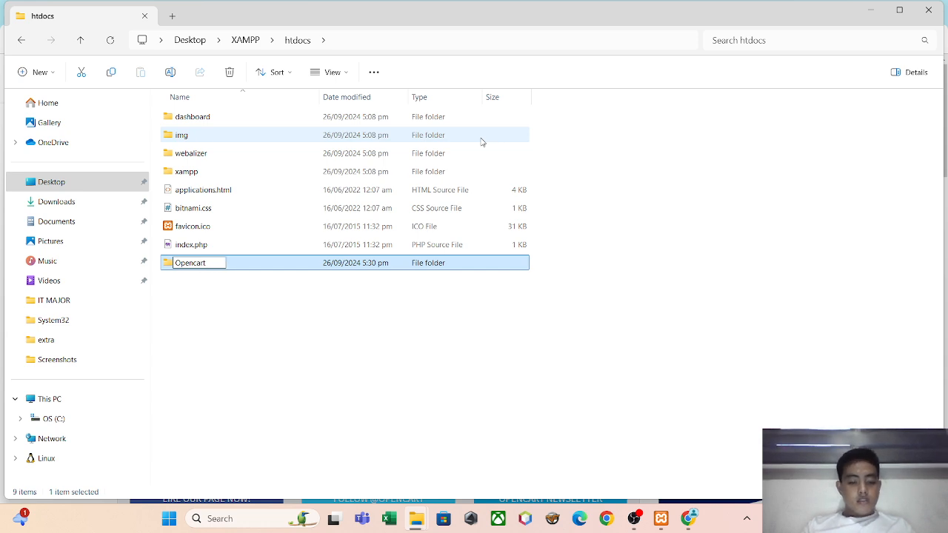
type("DB")
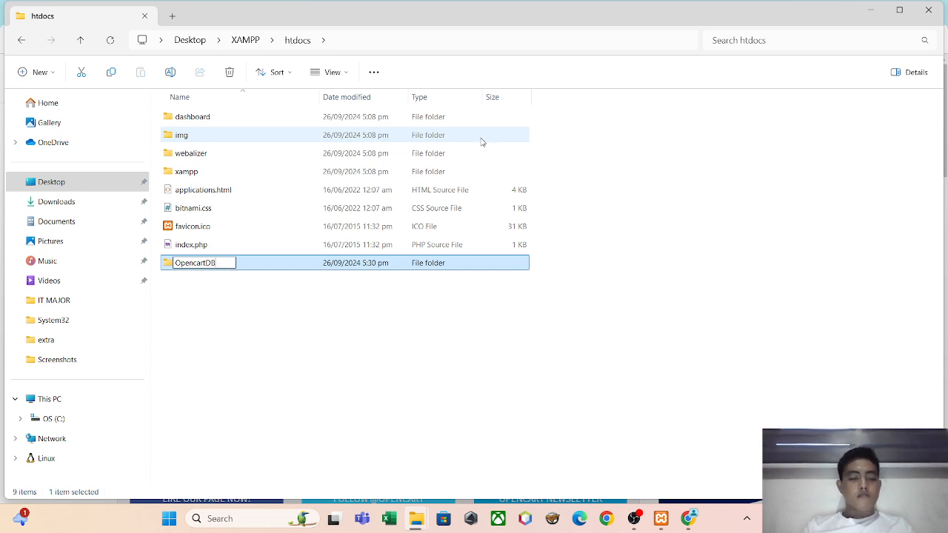
key("Return")
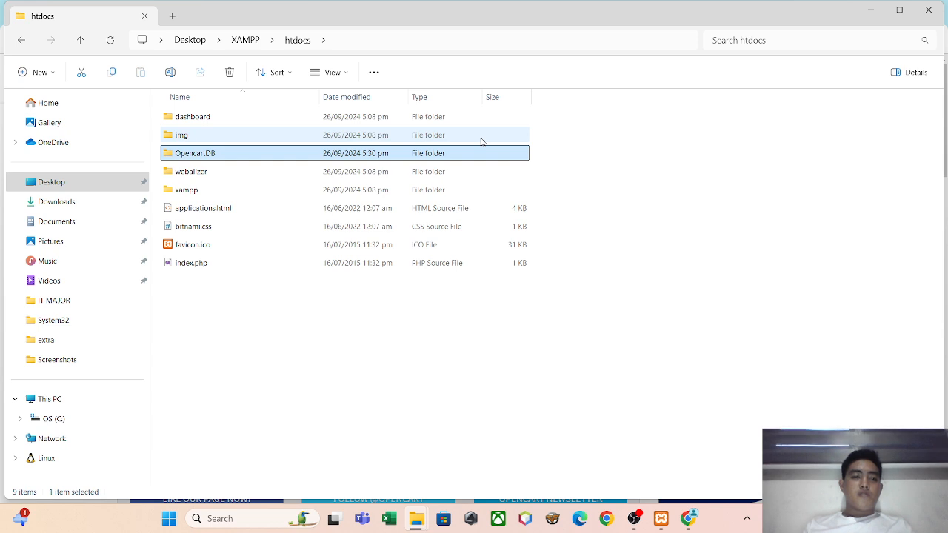
double_click(473, 159)
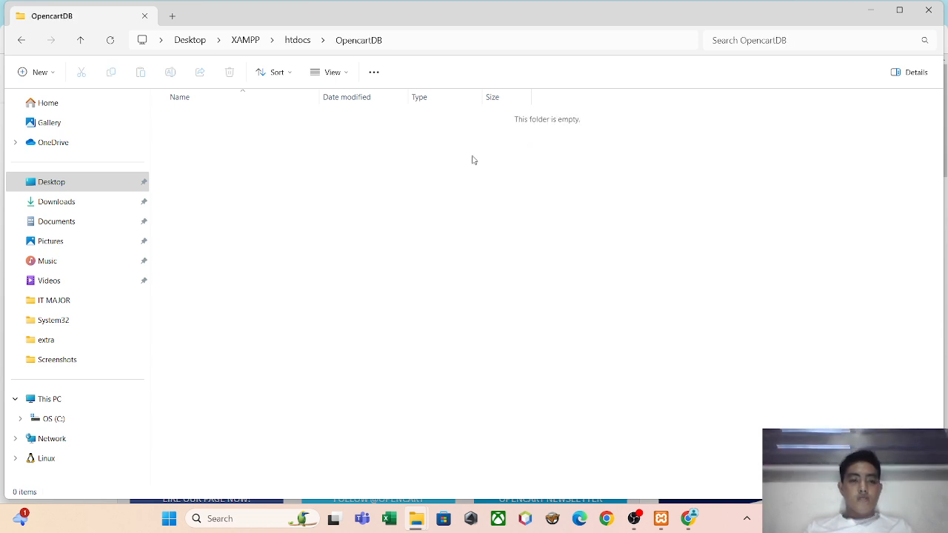
Switch to Chrome and check the extraction progress of opencart-4.0.2.3.zip.
left_click(690, 519)
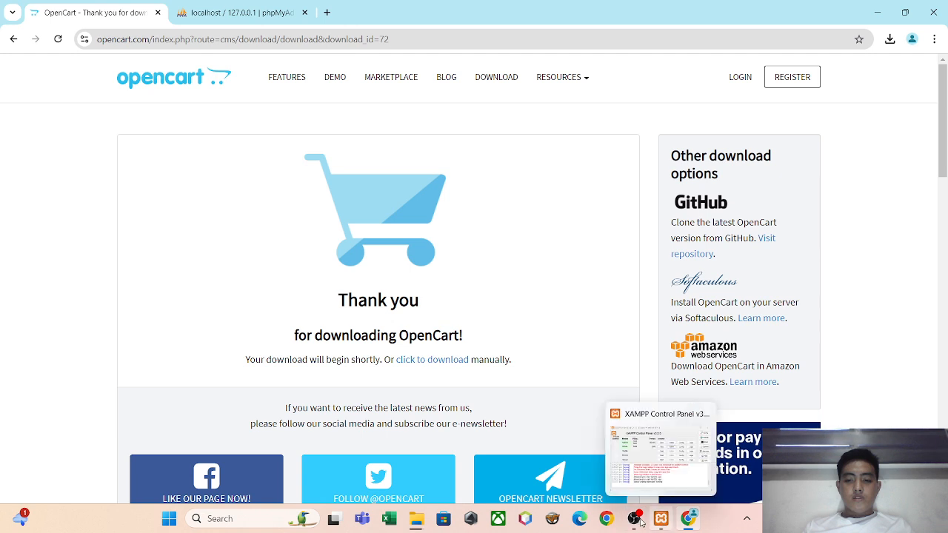
key("alt+Tab")
key("Tab")
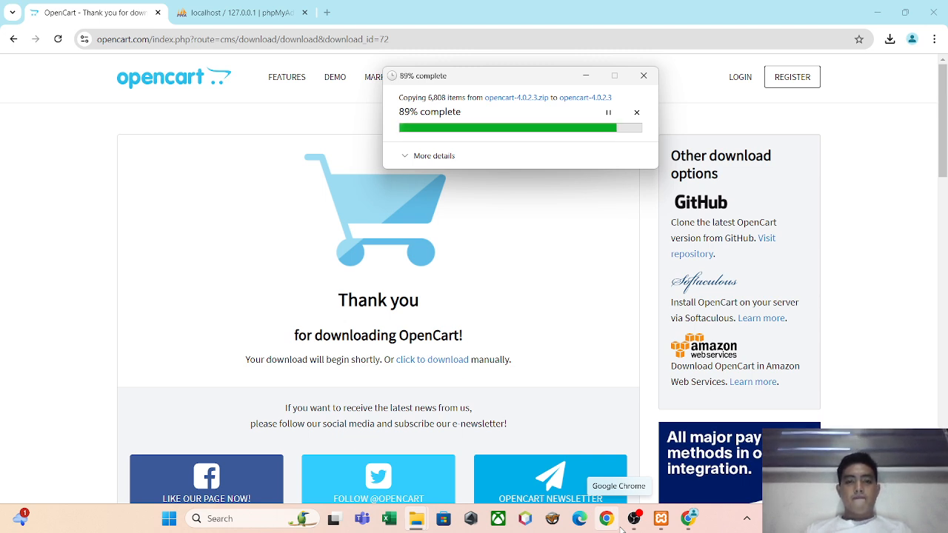
left_click(327, 15)
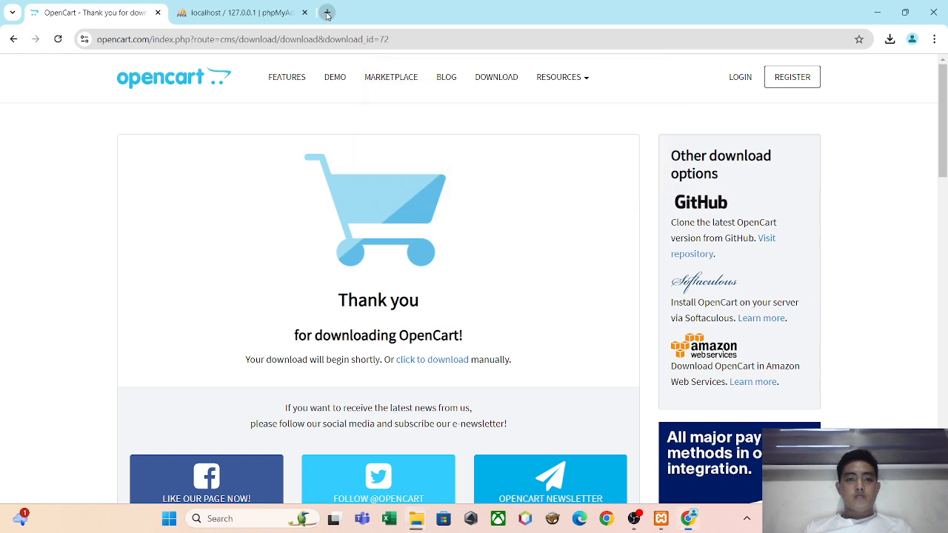
type("youtub")
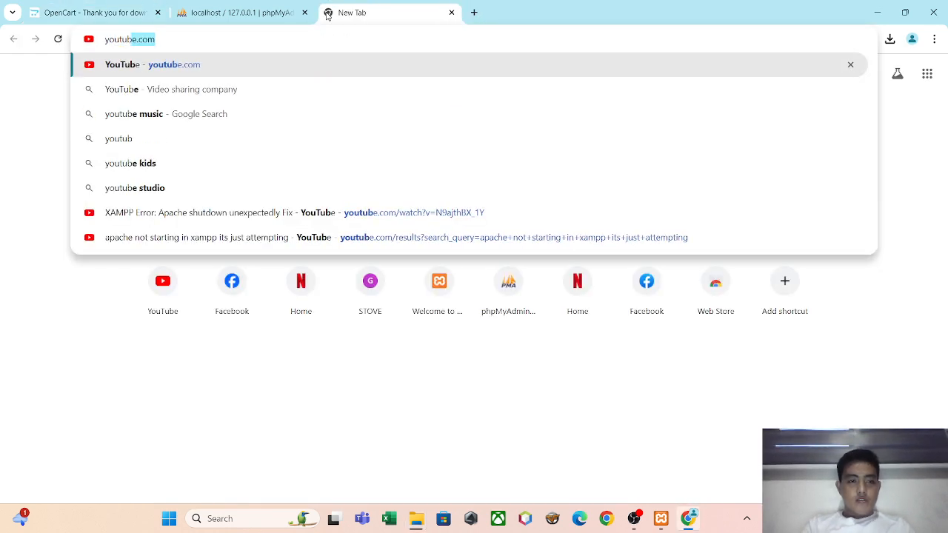
type("e")
key("Return")
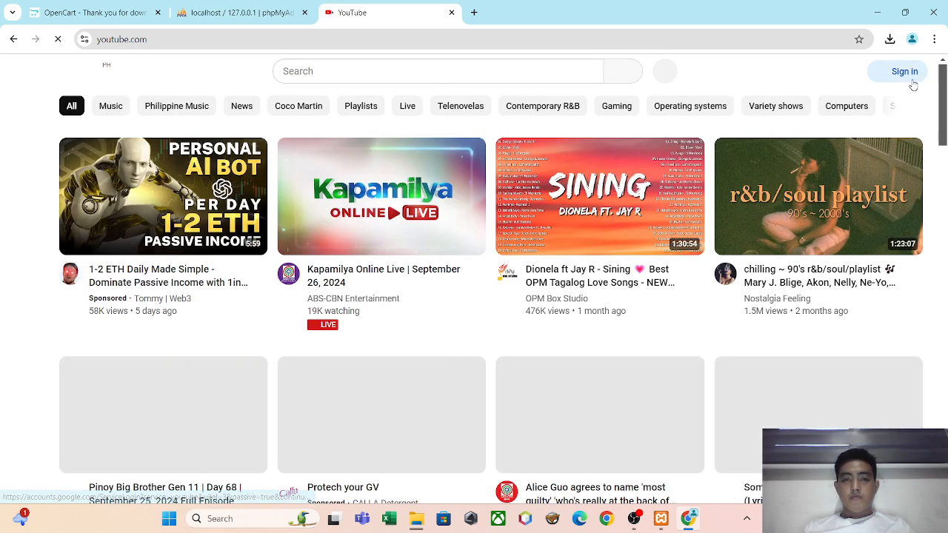
left_click(912, 78)
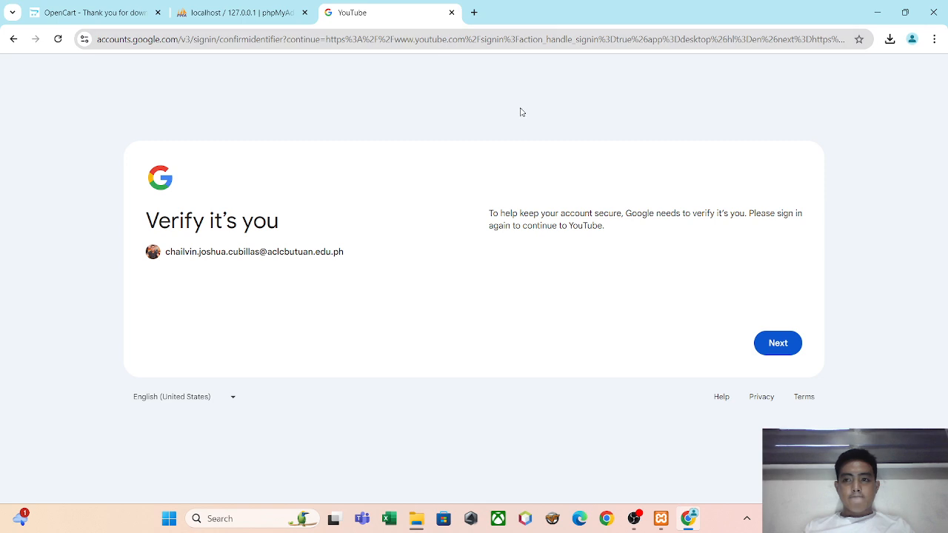
left_click(619, 39)
type("hoohl")
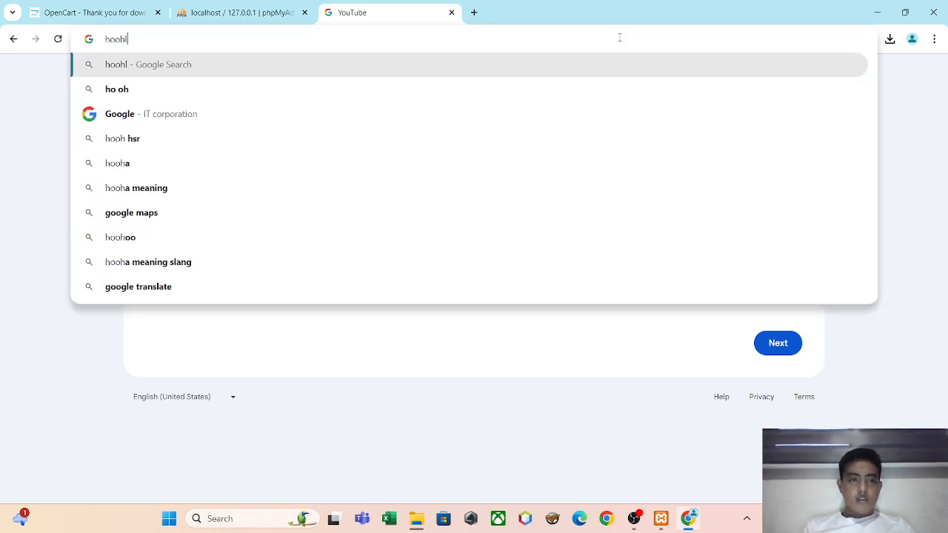
key("BackSpace")
key("BackSpace")
key("BackSpace")
key("BackSpace")
key("BackSpace")
type("go")
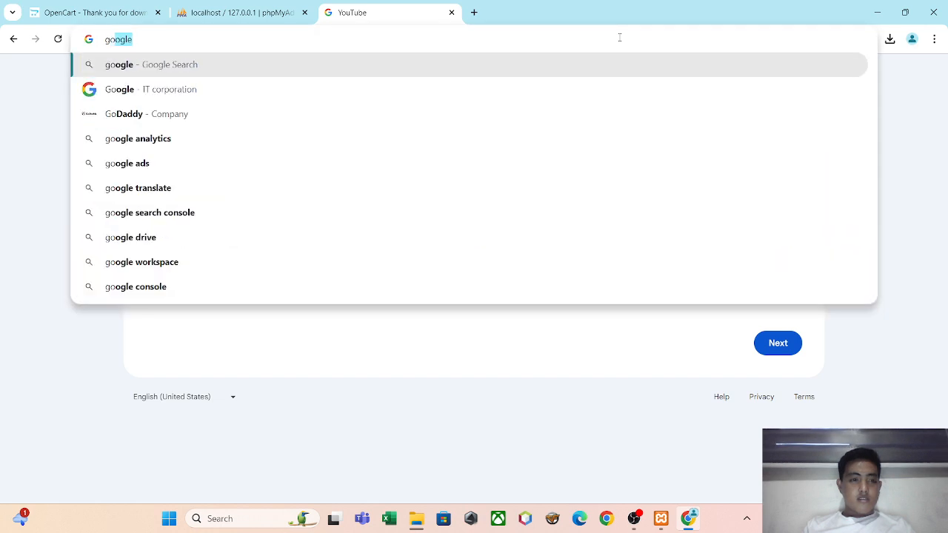
key("Down")
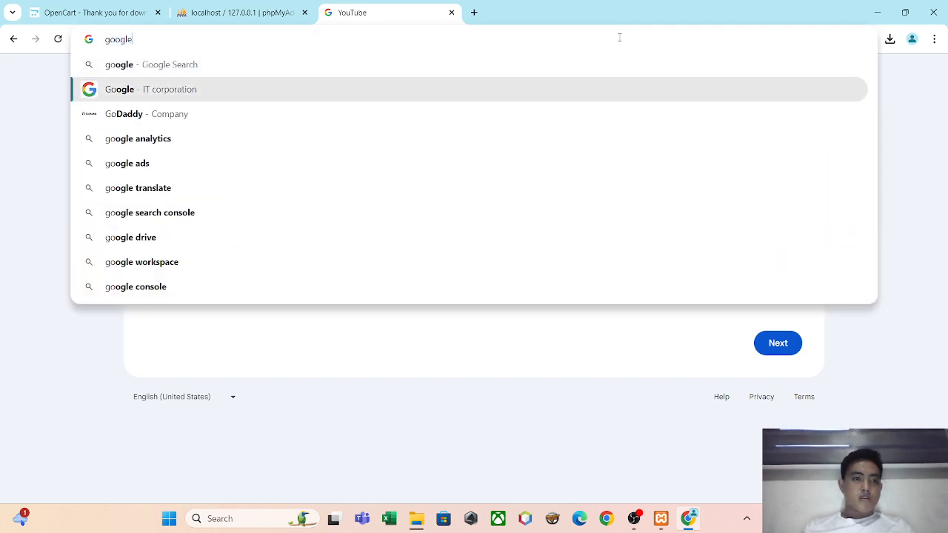
key("Return")
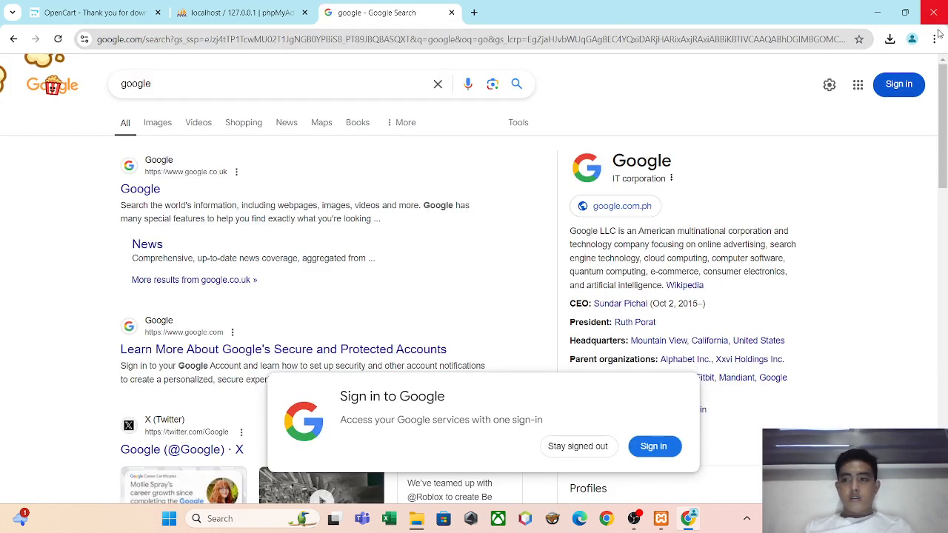
left_click(902, 92)
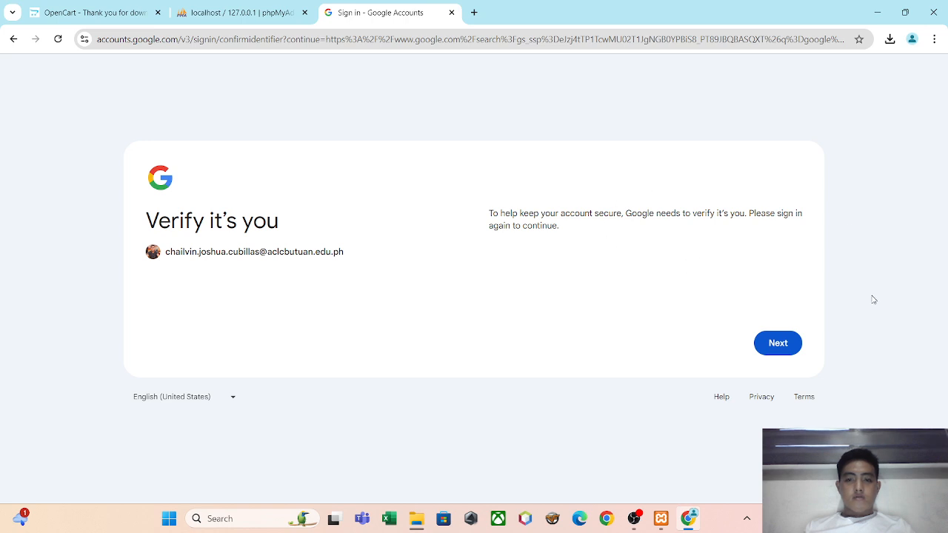
left_click(770, 343)
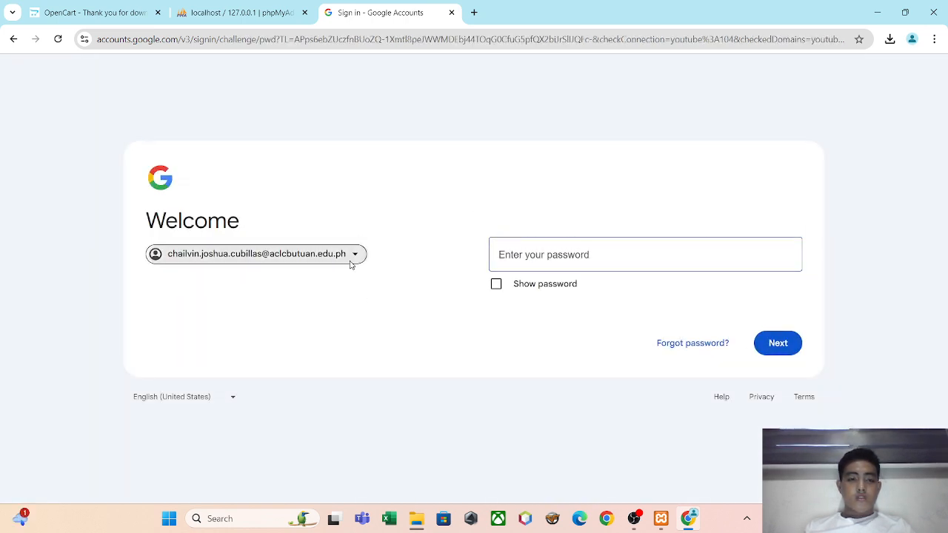
left_click(351, 263)
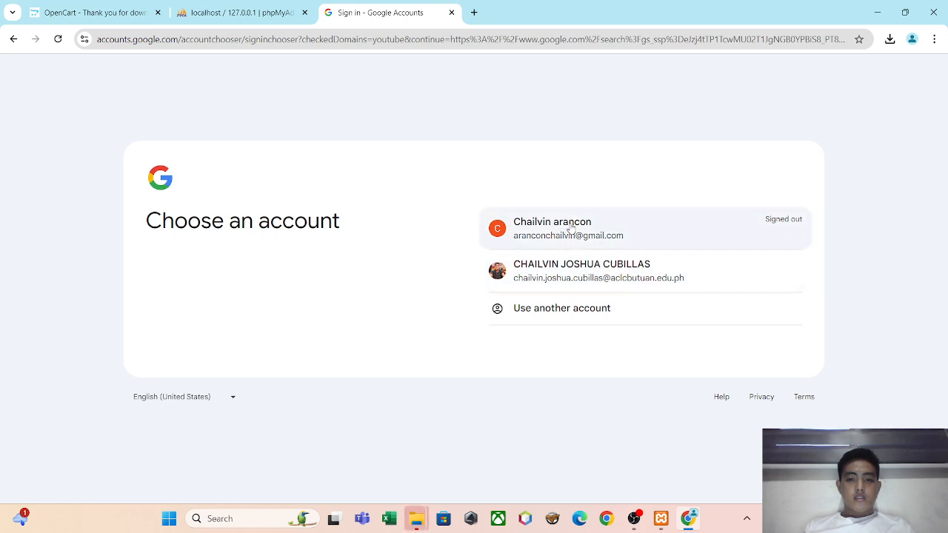
left_click(569, 230)
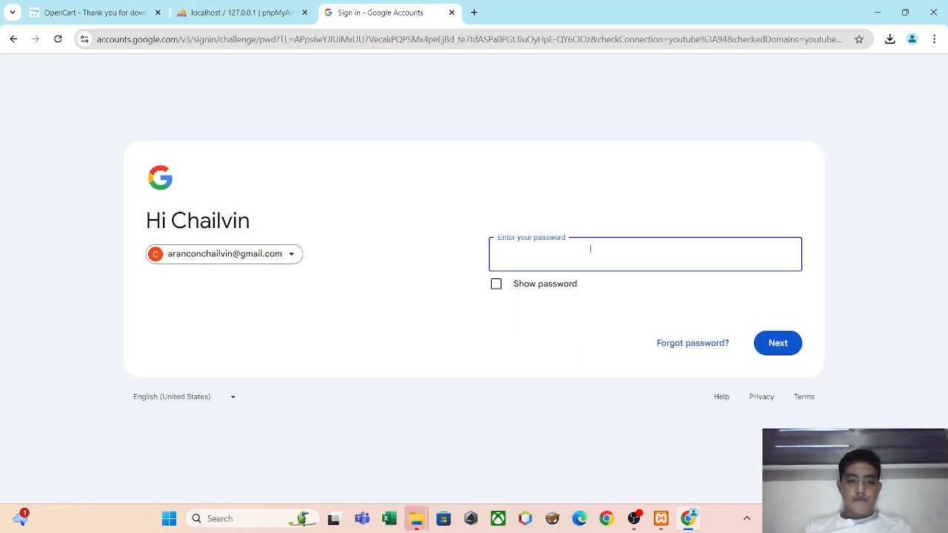
left_click(452, 13)
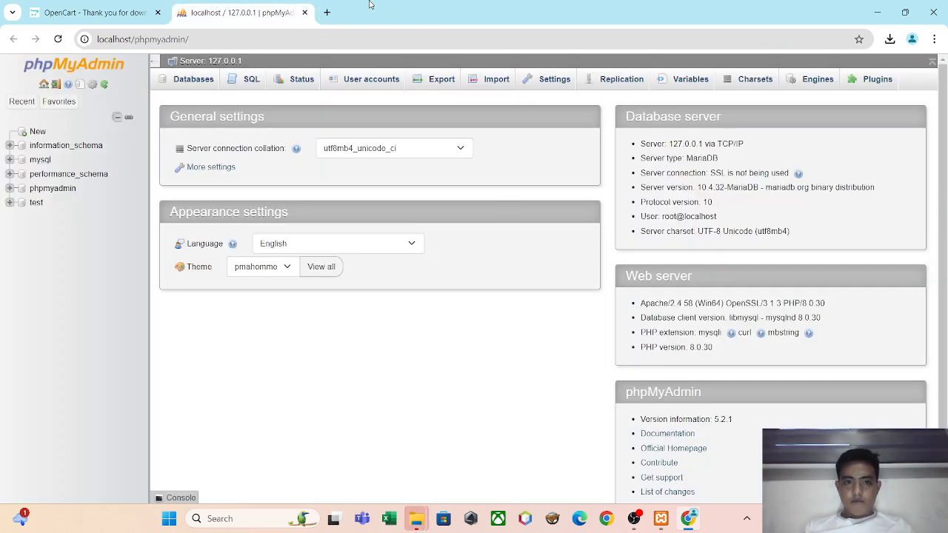
Open youtube.com in a new tab and start signing in with another Google account.
left_click(327, 12)
type("youtube.com")
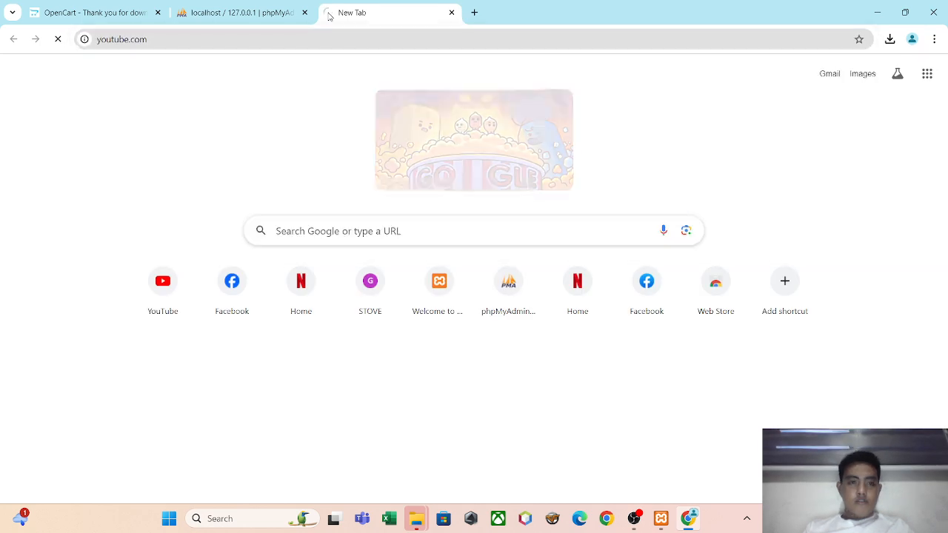
key("Return")
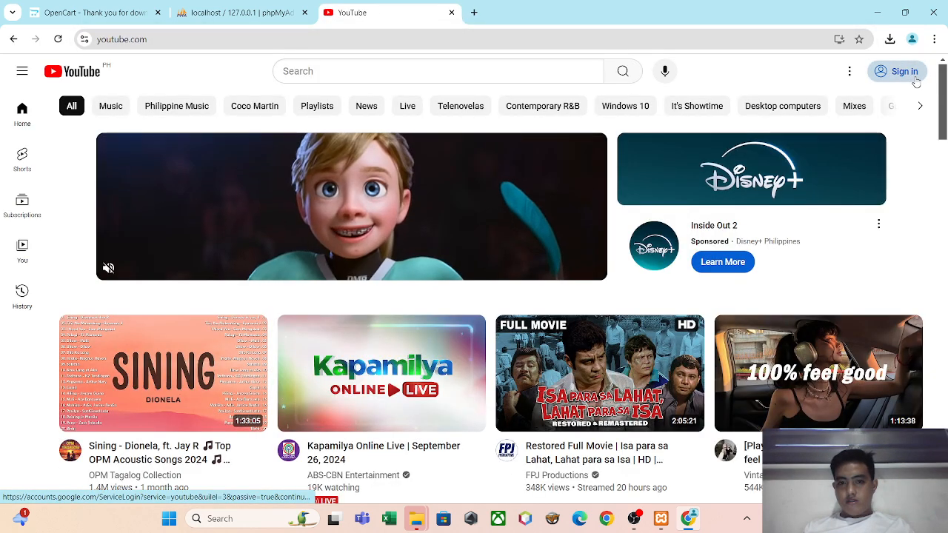
left_click(915, 78)
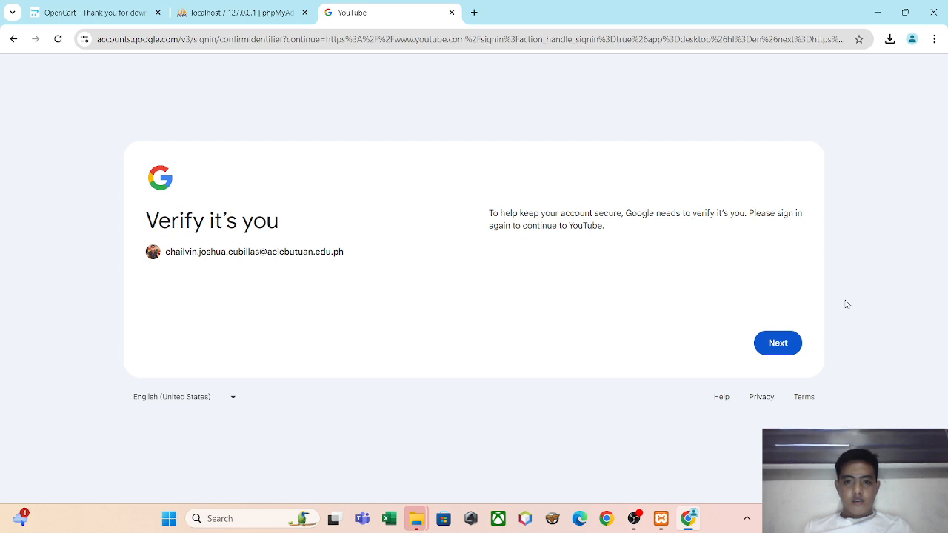
left_click(777, 343)
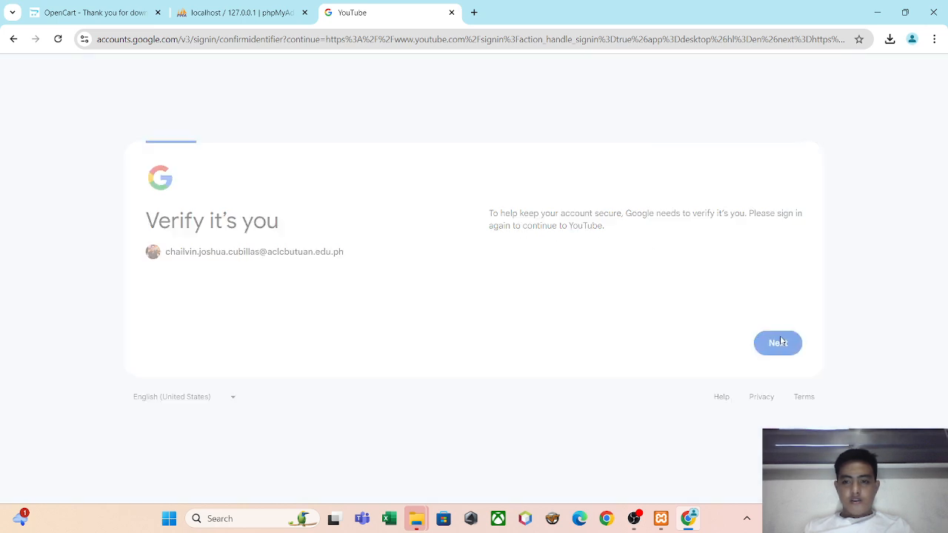
left_click(302, 254)
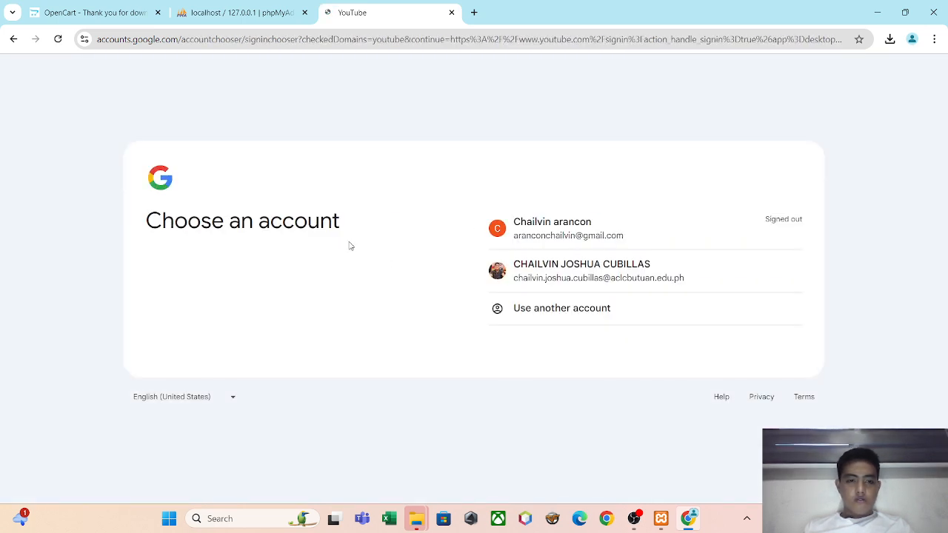
left_click(572, 312)
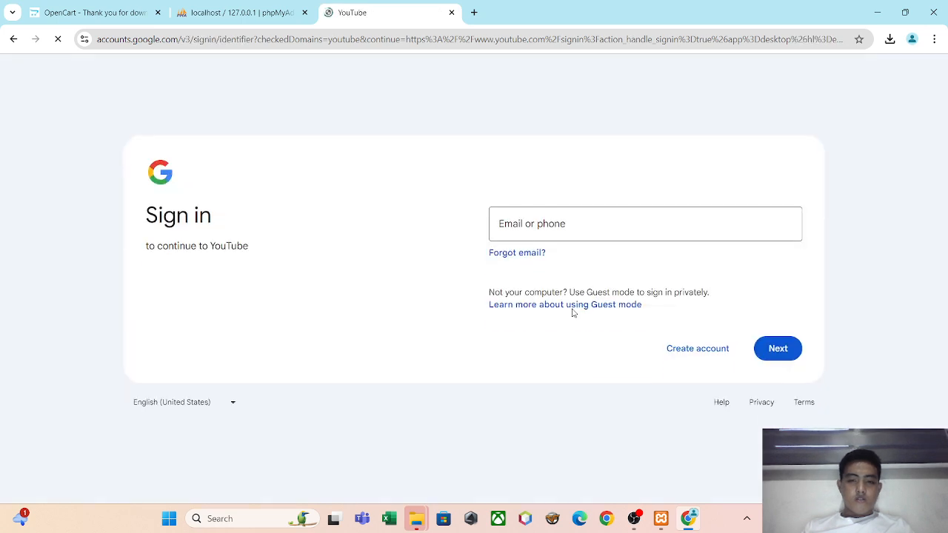
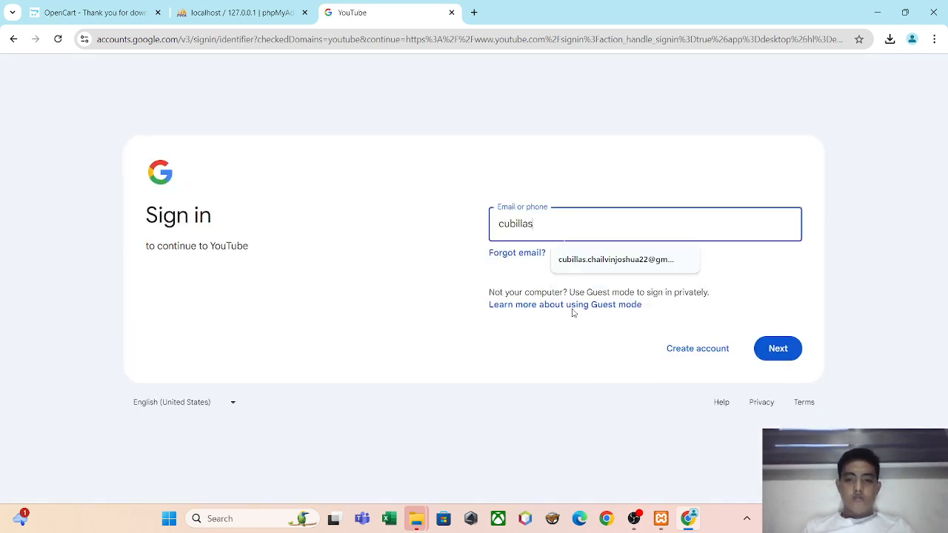
Fill in the Google account's e-mail from the saved suggestion and continue to the password prompt.
key("Tab")
left_click(644, 215)
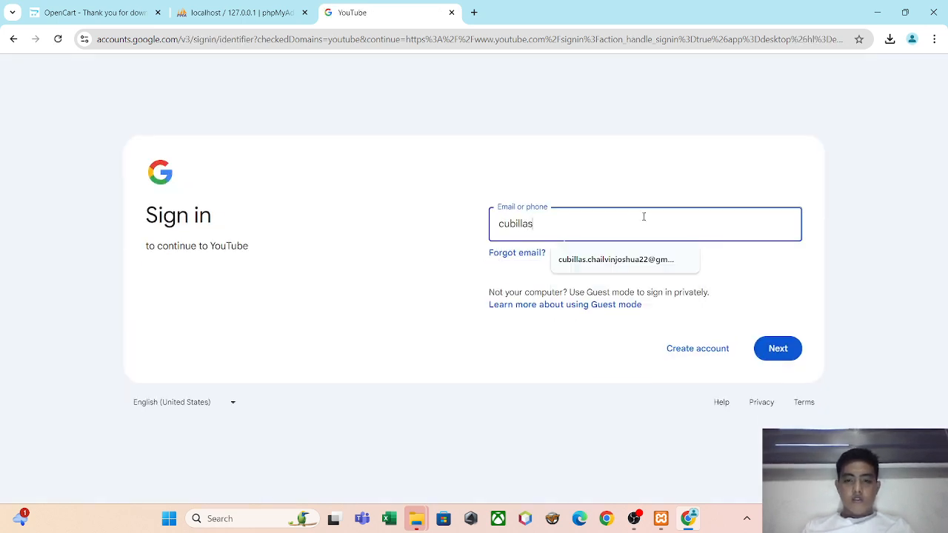
left_click(654, 259)
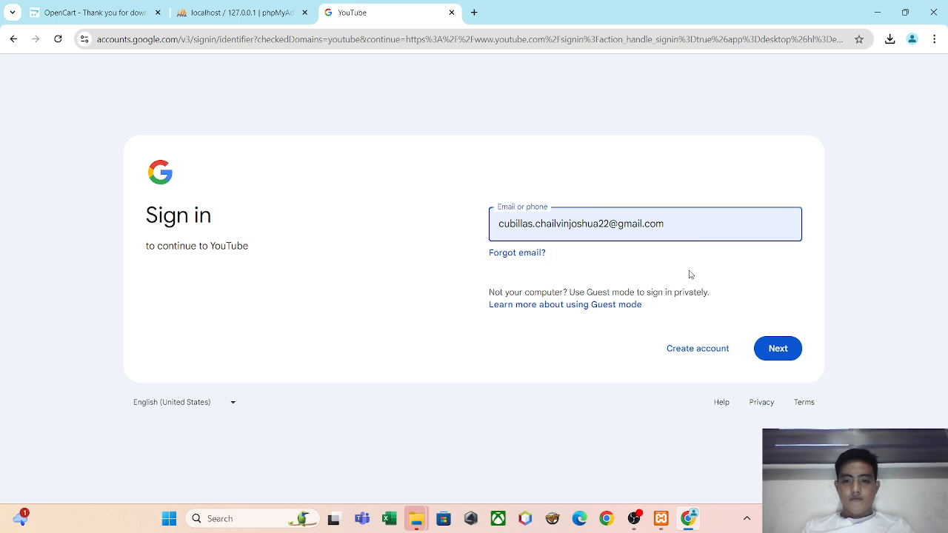
left_click(794, 355)
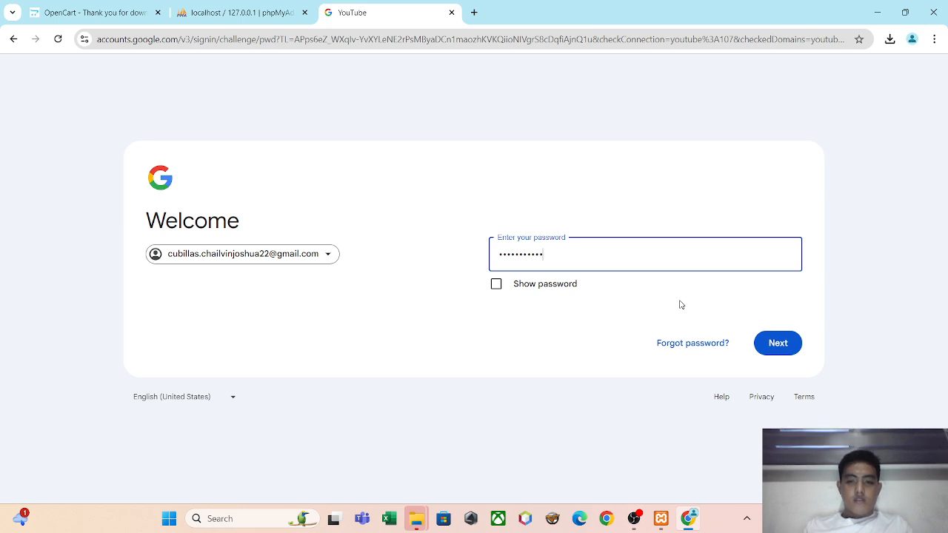
Submit the Google account password and accept switching to the existing Chrome profile.
left_click(771, 342)
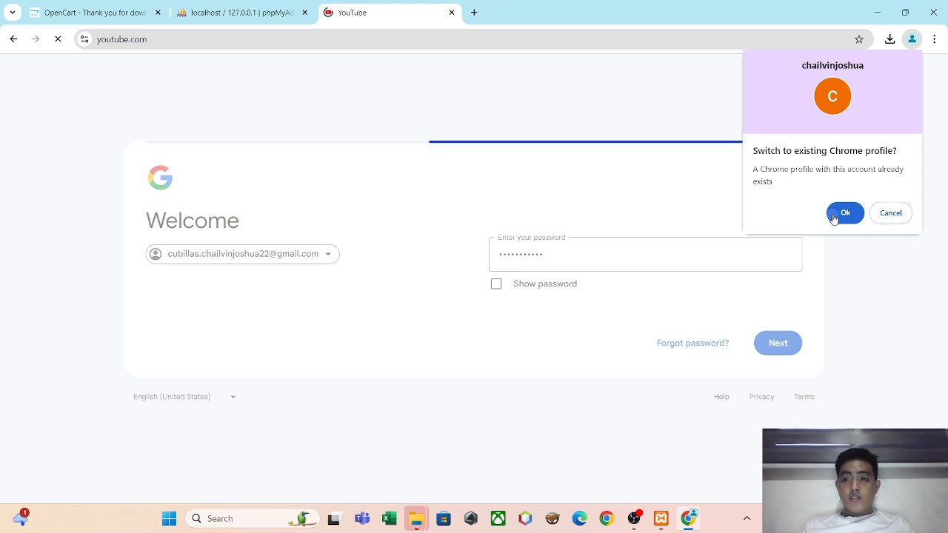
left_click(834, 215)
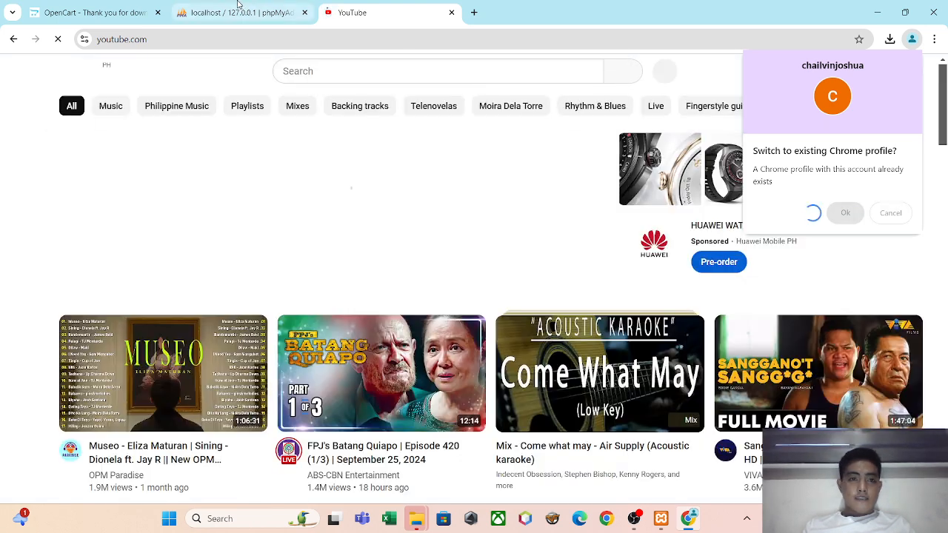
left_click(237, 12)
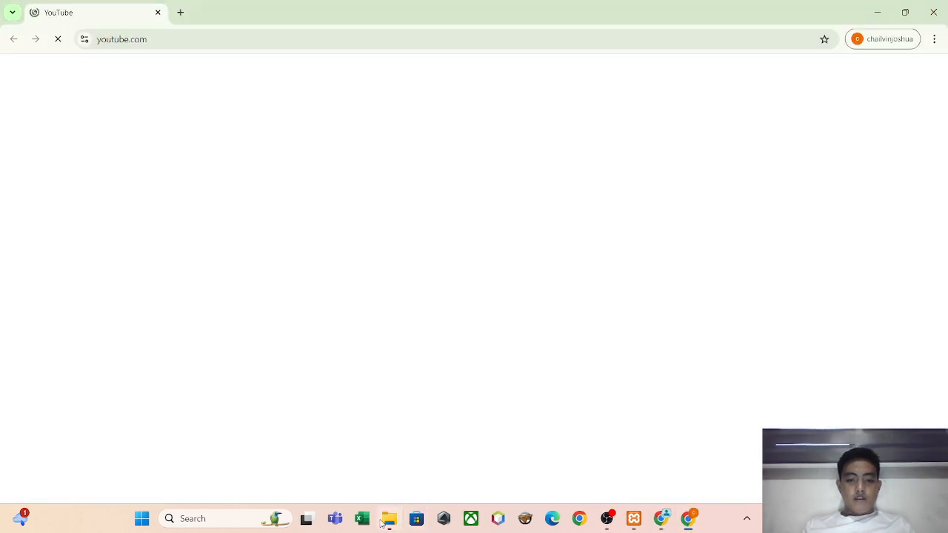
Switch to the File Explorer window showing the extracted opencart-4.0.2.3 folder and narrow it to about 60% of the screen width.
mouse_move(387, 522)
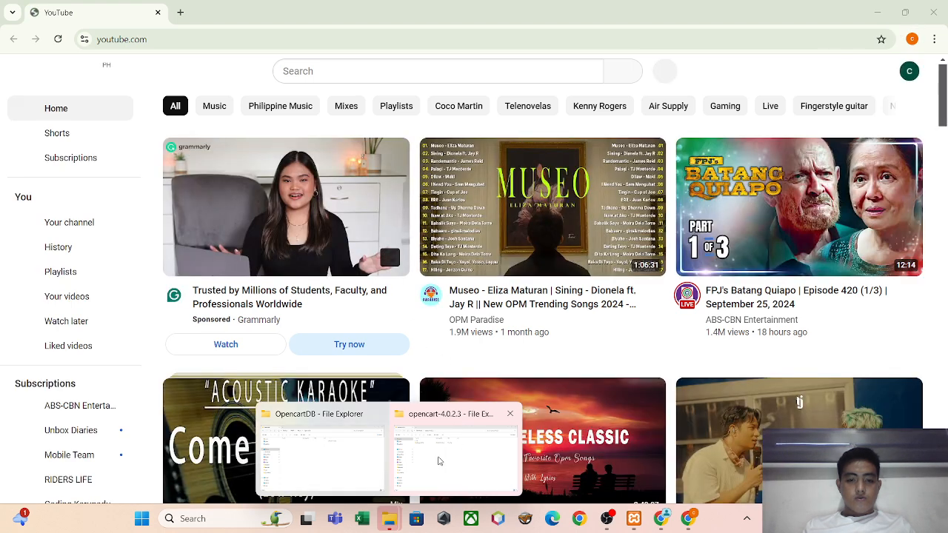
mouse_move(440, 456)
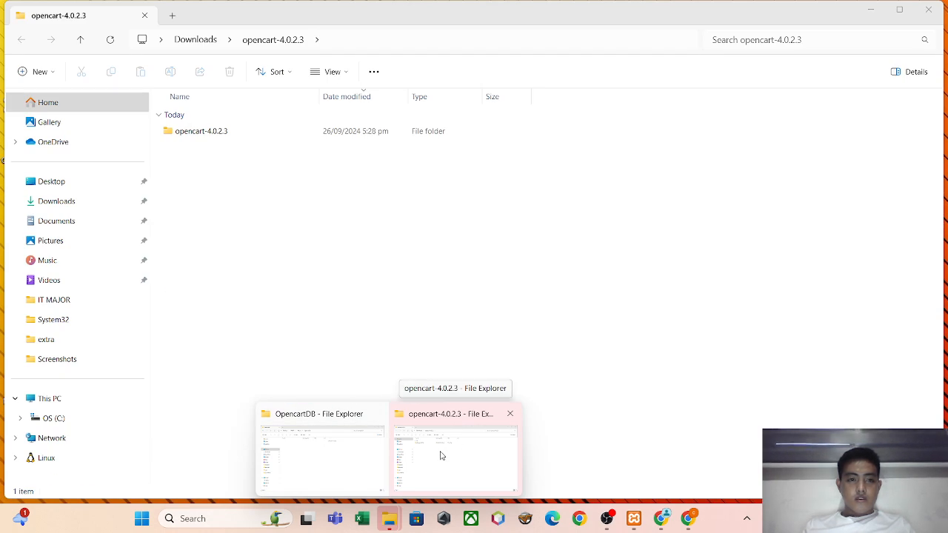
left_click(441, 456)
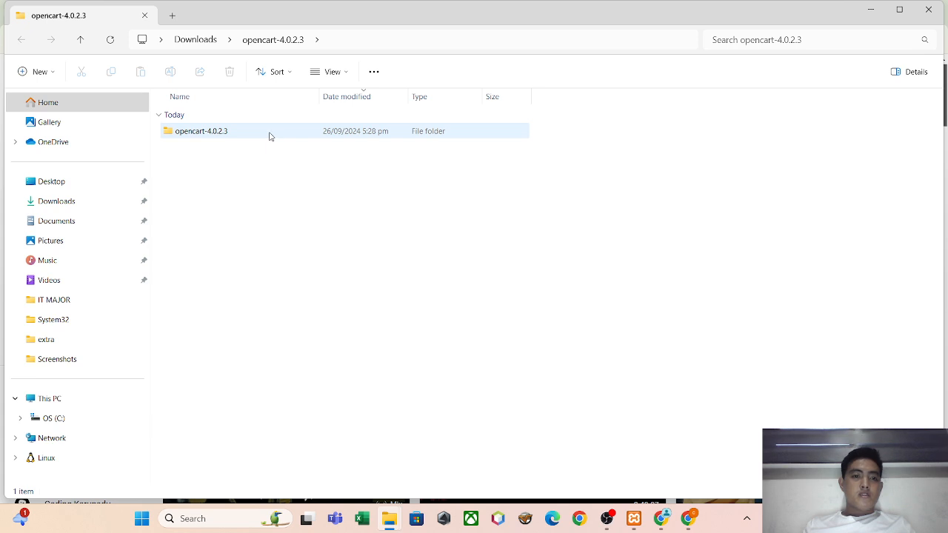
left_click(899, 11)
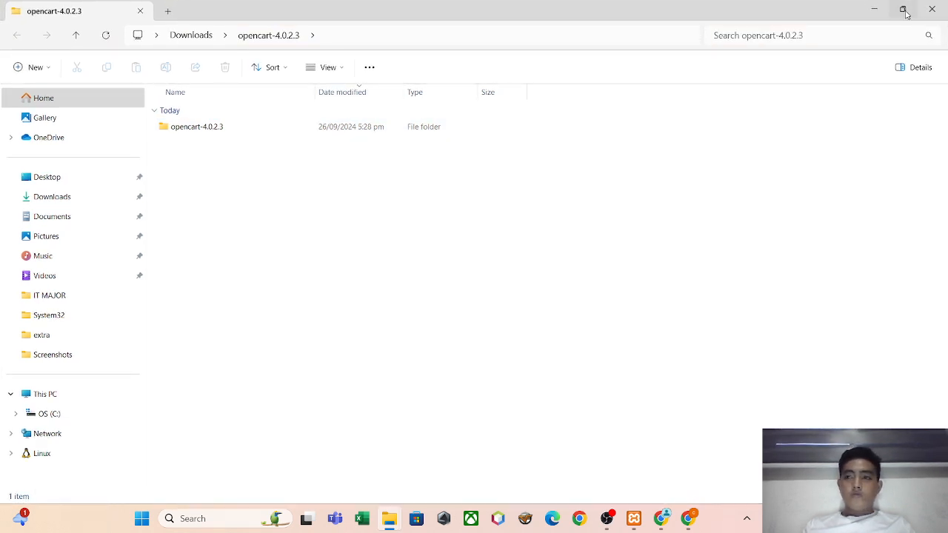
left_click(904, 10)
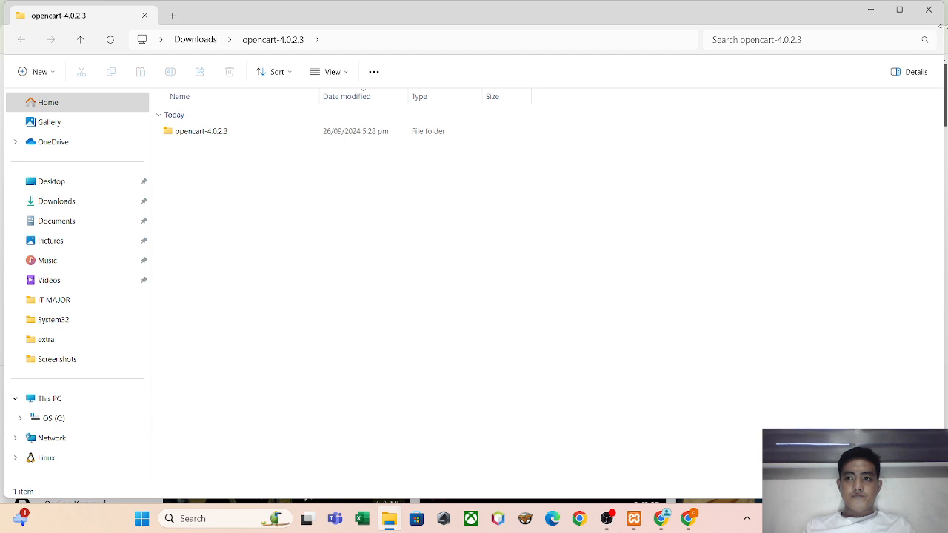
left_click_drag(942, 26, 591, 26)
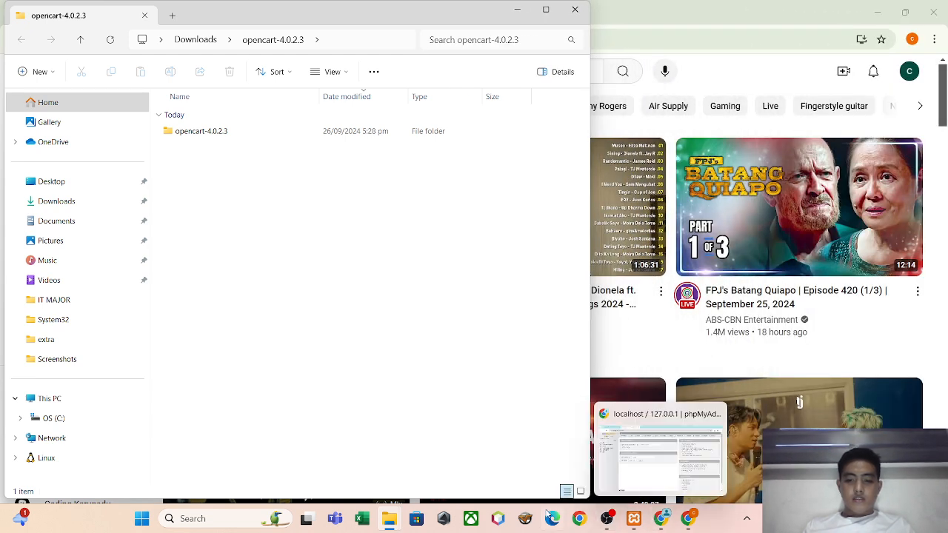
Bring up the OpencartDB folder window, shrink it to about half the screen width and place it beside the opencart-4.0.2.3 window.
mouse_move(394, 518)
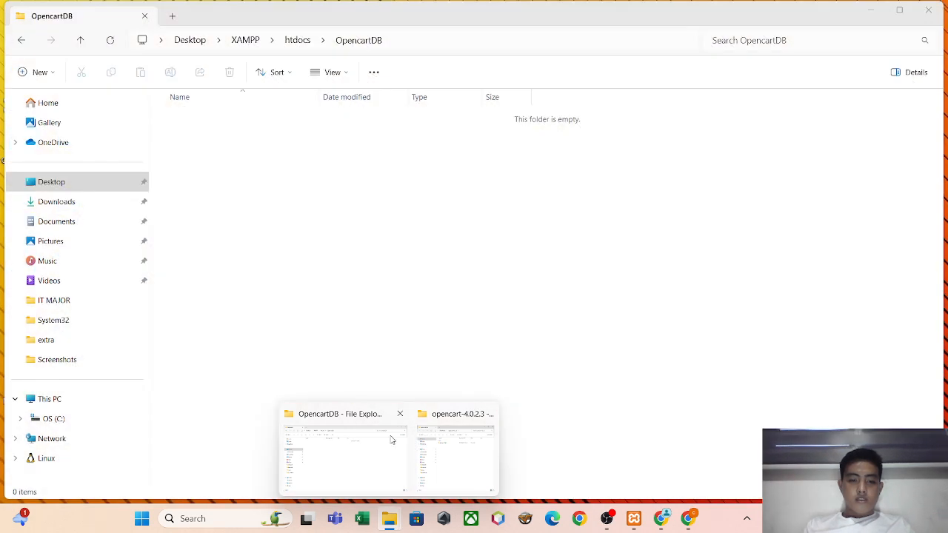
left_click(391, 440)
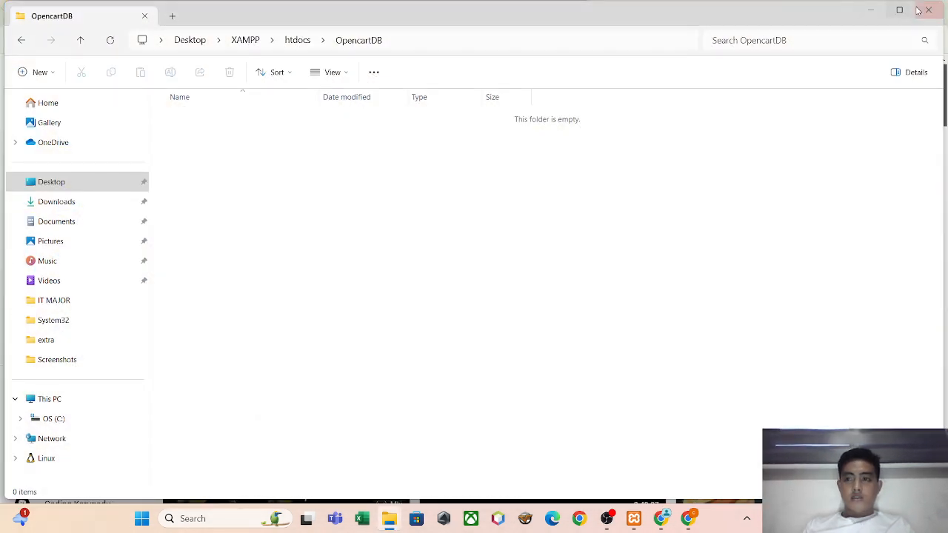
left_click_drag(943, 22, 495, 136)
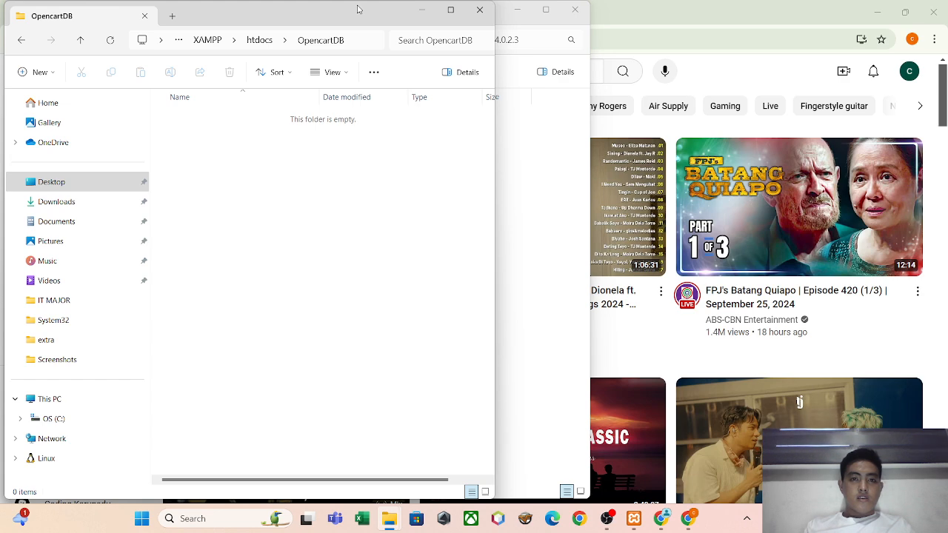
left_click_drag(358, 8, 755, 20)
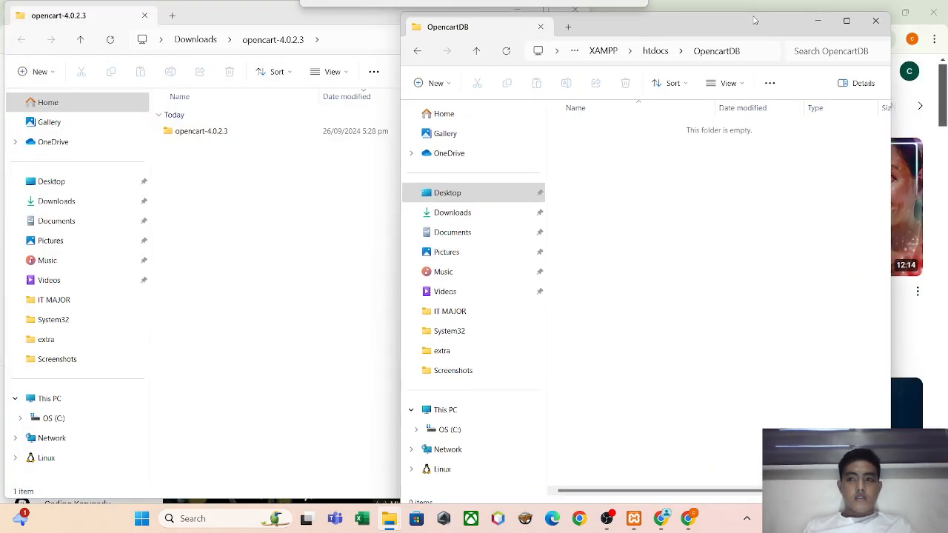
Copy the entire contents of the upload folder in the extracted opencart-4.0.2.3 folder into the OpencartDB folder.
double_click(252, 131)
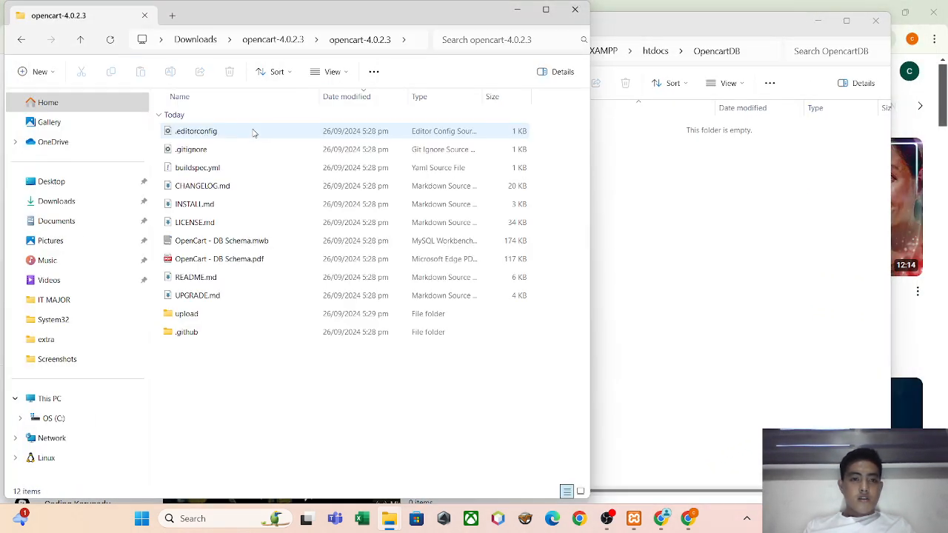
double_click(216, 318)
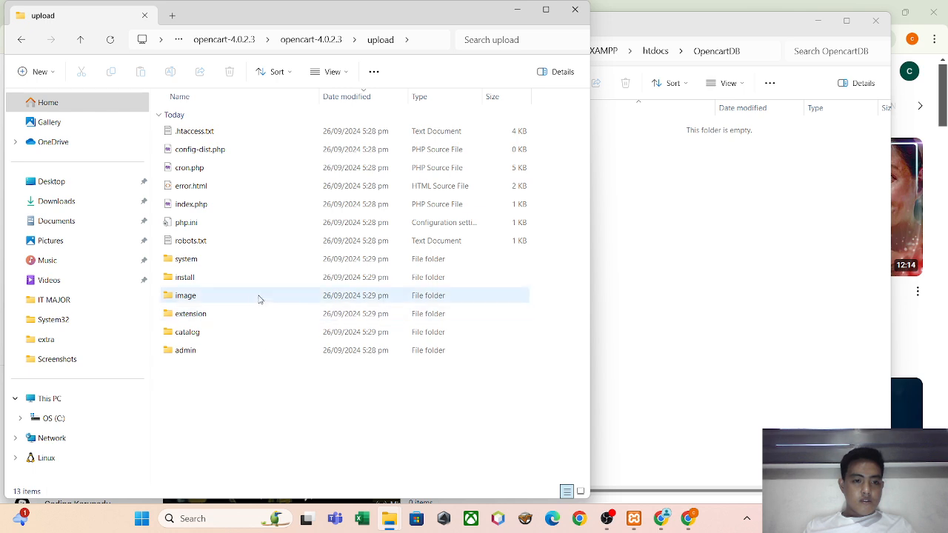
double_click(230, 352)
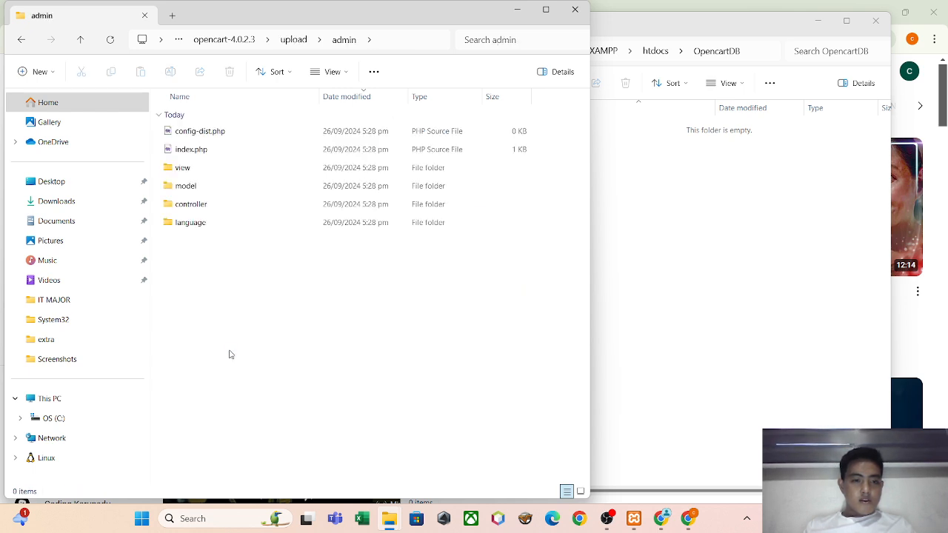
left_click(21, 40)
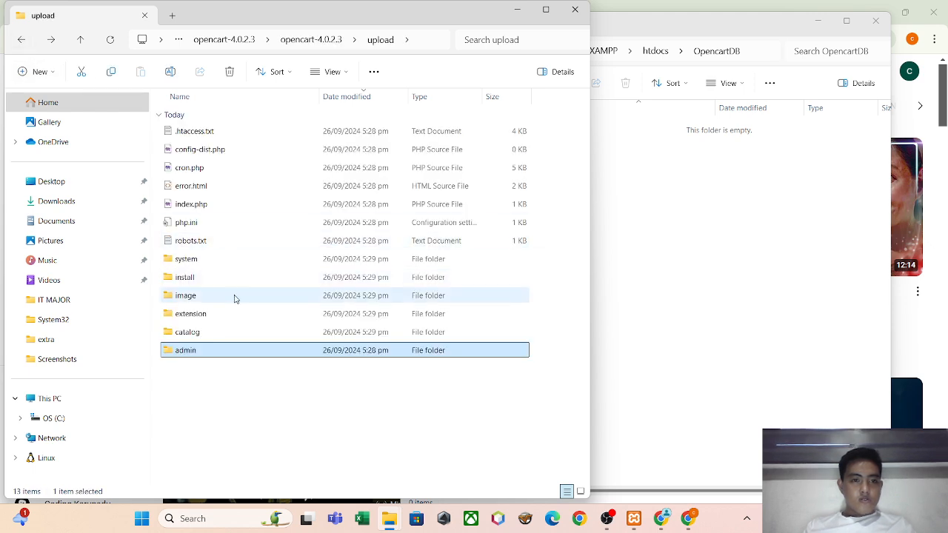
key("ctrl+a")
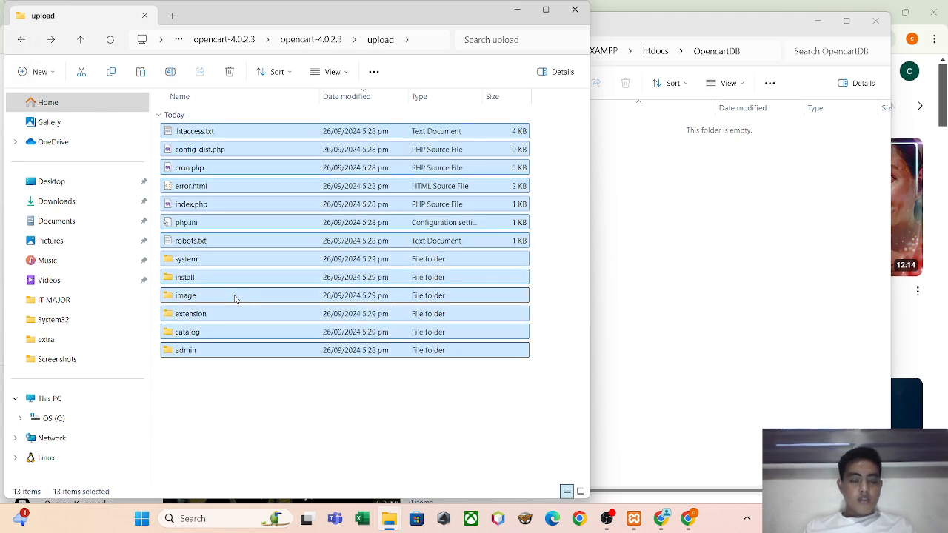
left_click(629, 276)
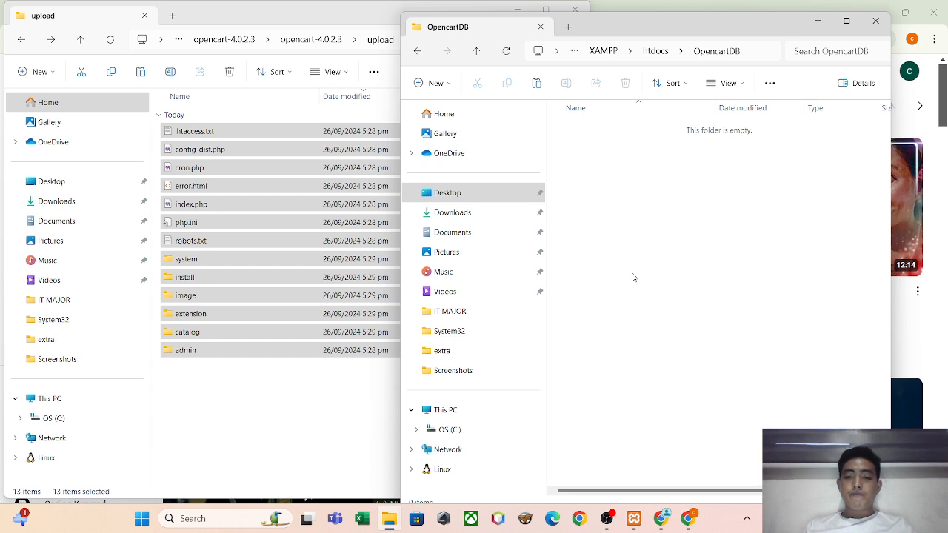
key("ctrl+v")
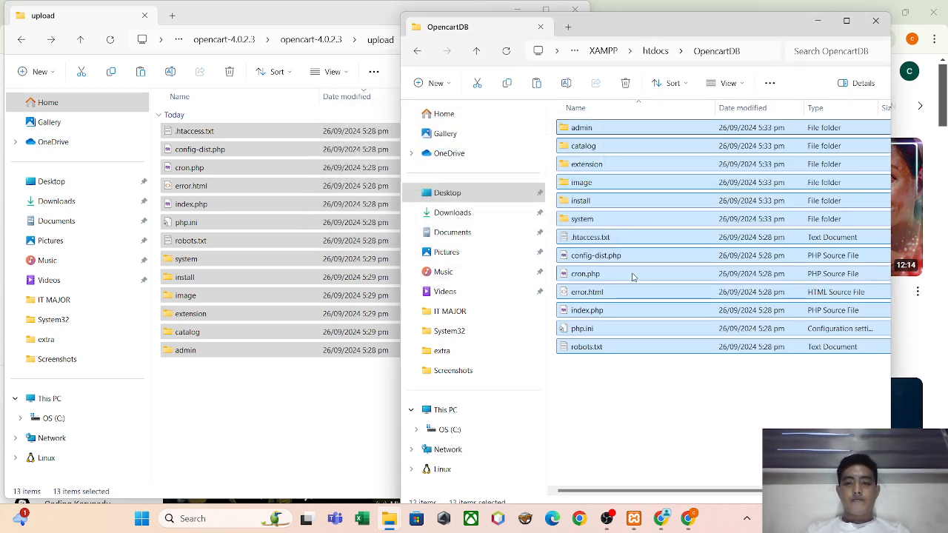
Select the folder name OpencartDB in the destination folder's path for copying.
left_click(719, 469)
left_click(770, 54)
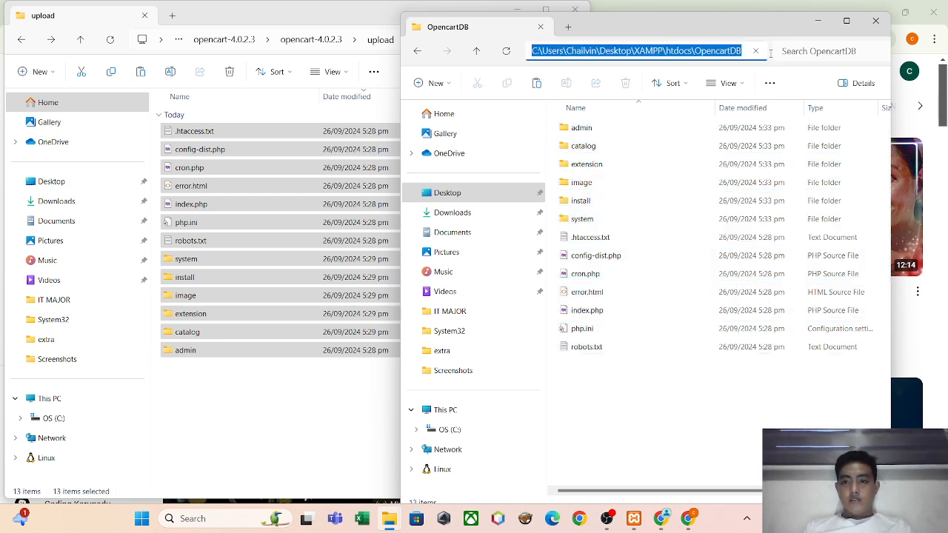
left_click(743, 50)
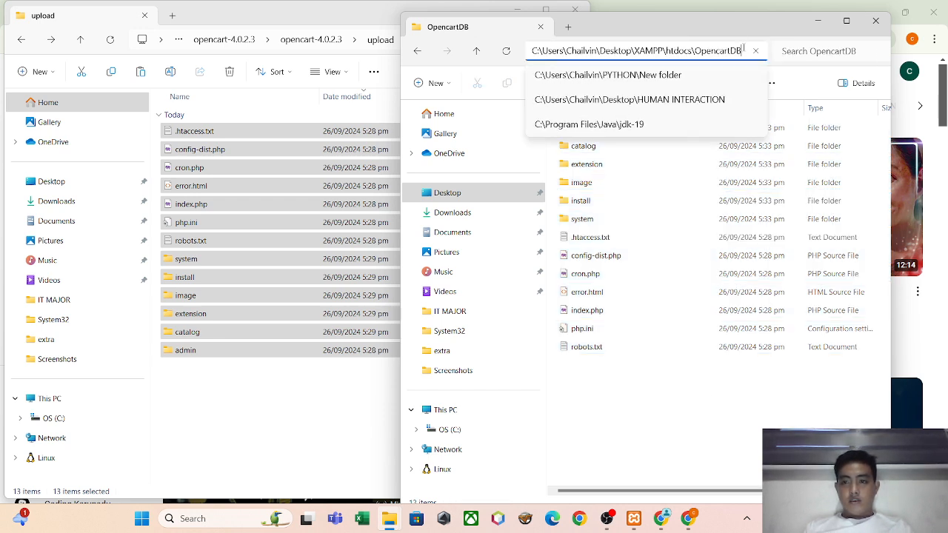
double_click(744, 50)
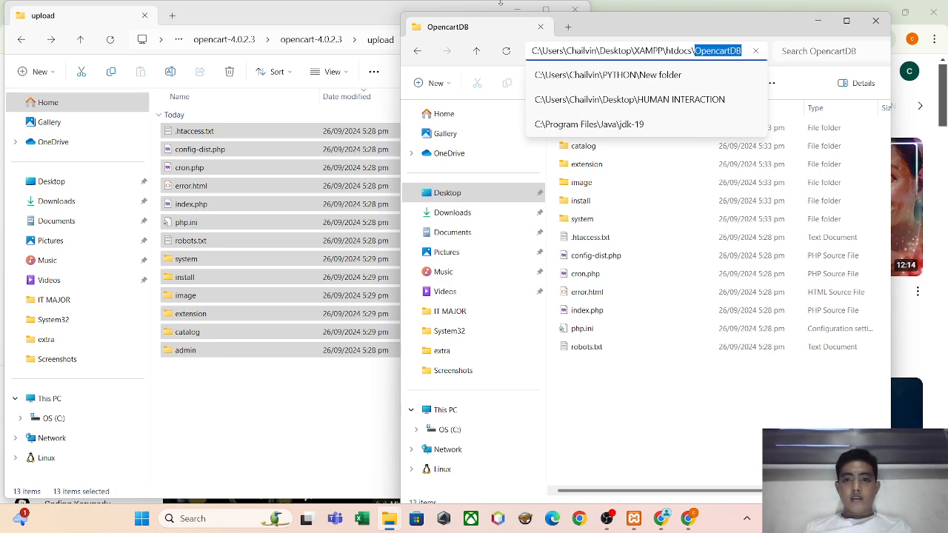
left_click(440, 9)
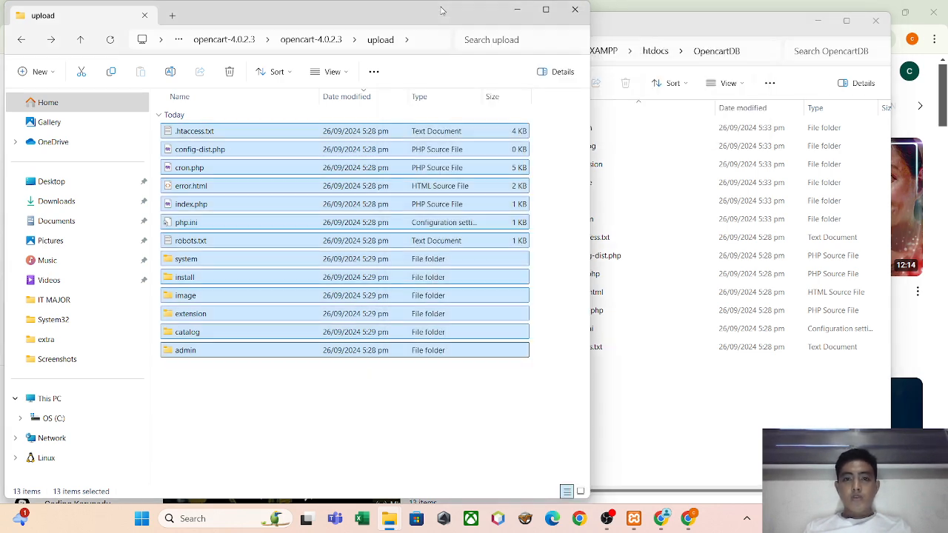
Close the upload folder window and switch to the Chrome window with phpMyAdmin.
left_click(575, 9)
left_click(614, 4)
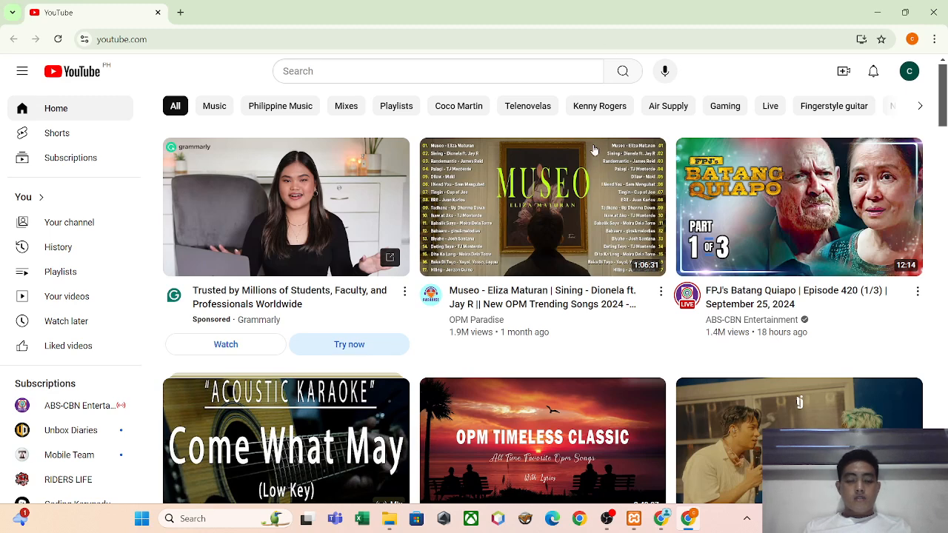
key("alt+Tab")
key("alt+Tab")
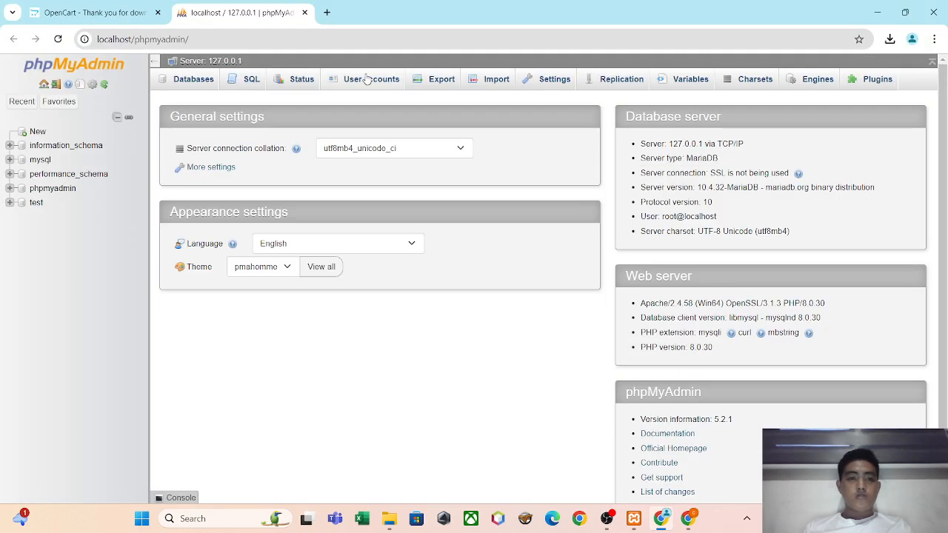
Try to open localhost/phpmyadmin/OpencartDB and return to the phpMyAdmin home page.
left_click(324, 38)
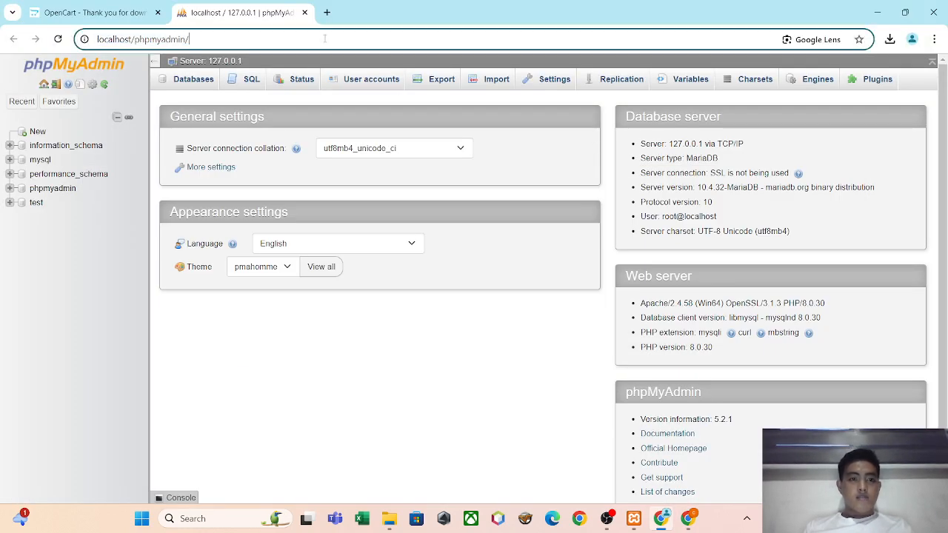
type("OpencartDB")
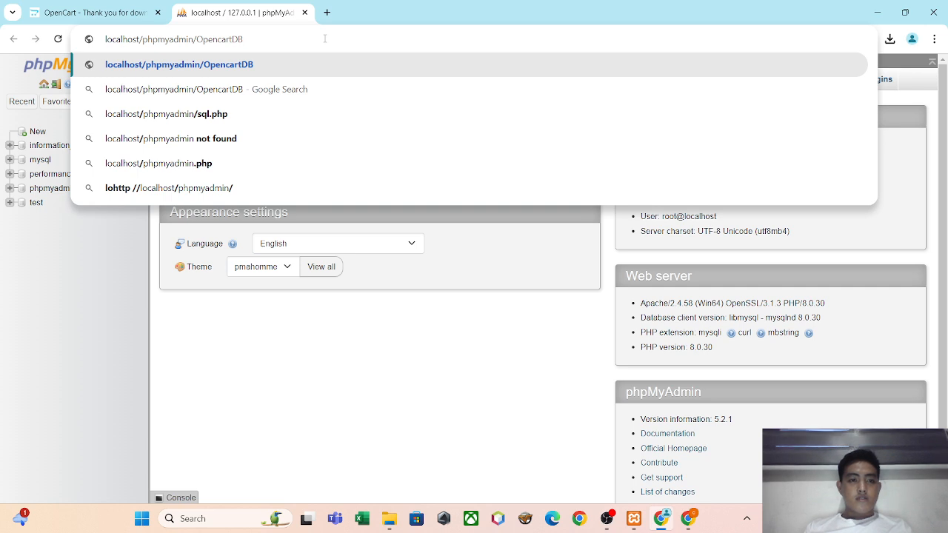
key("Return")
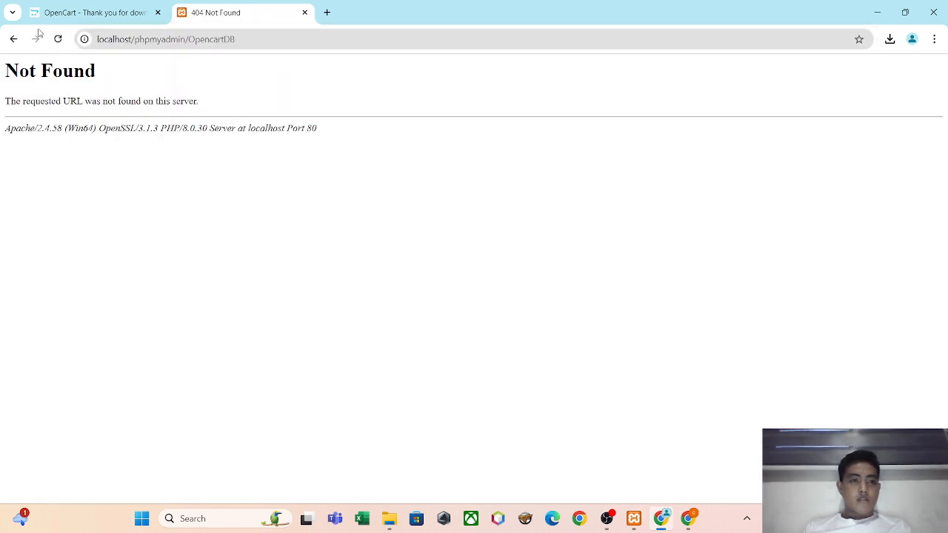
left_click(14, 38)
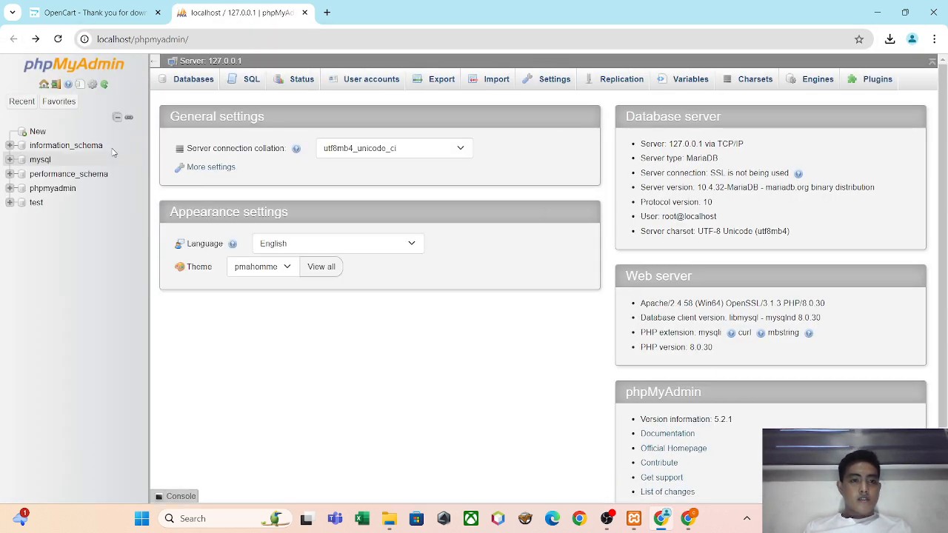
Create a new database named OpencartDB with the utf8mb4_general_ci collation.
left_click(37, 132)
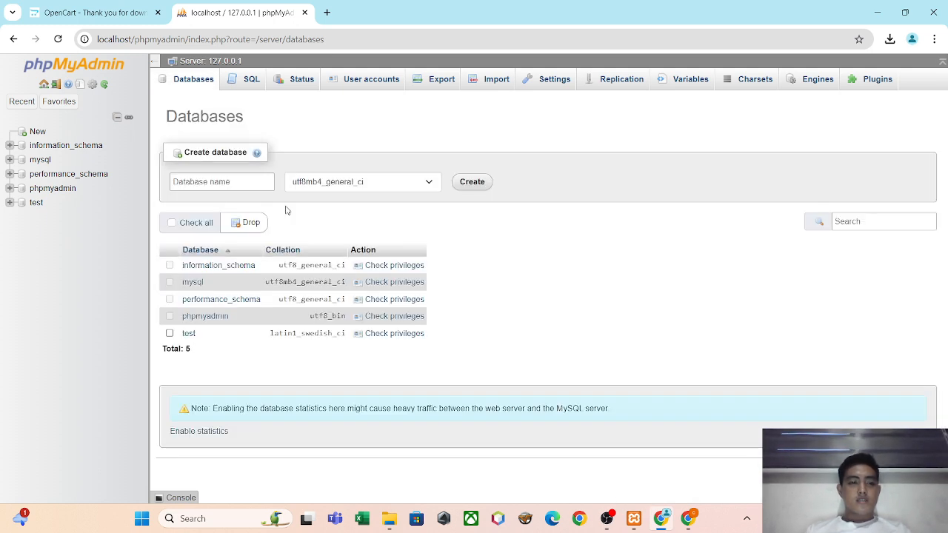
left_click(258, 182)
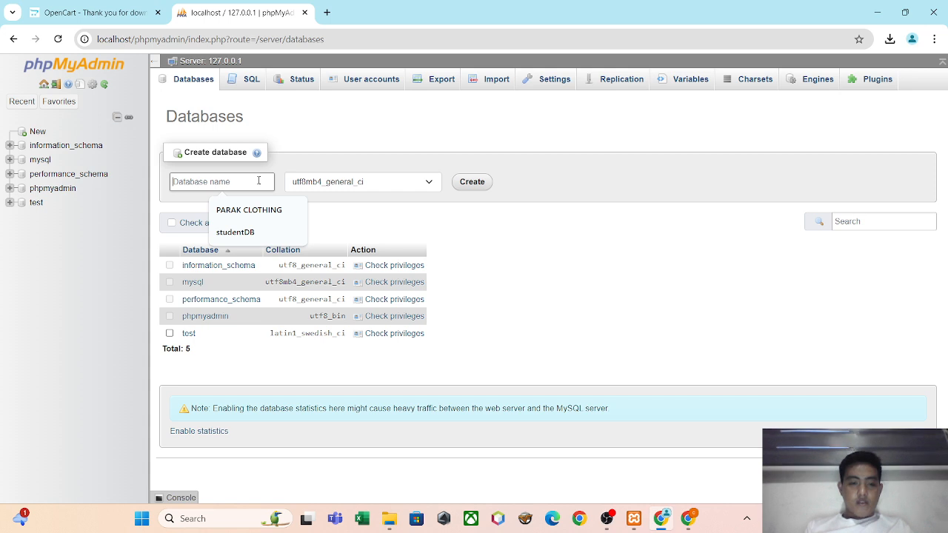
type("open")
key("BackSpace")
key("BackSpace")
key("BackSpace")
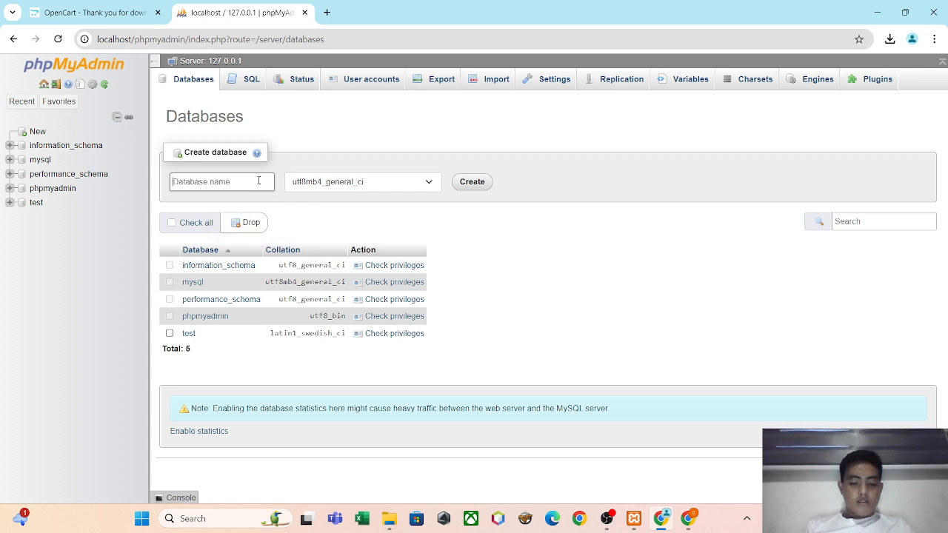
type("Openca")
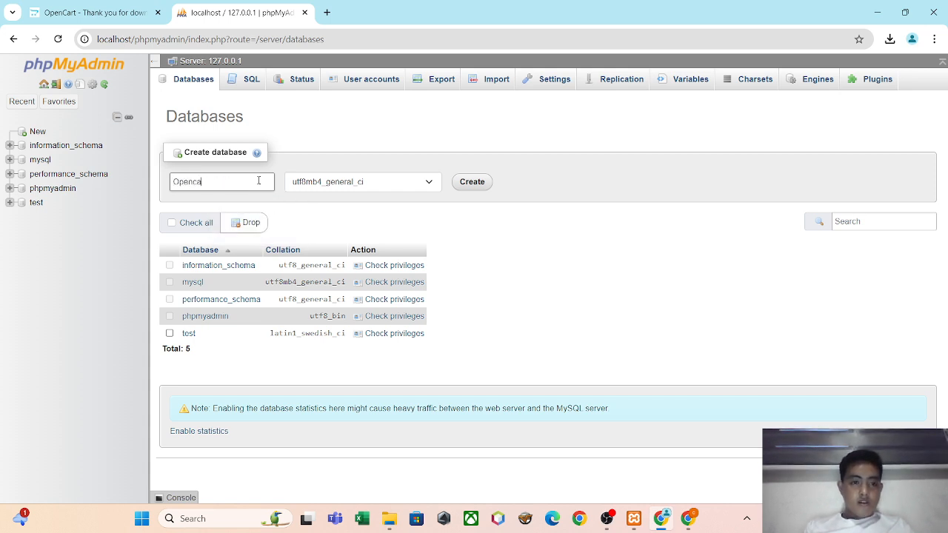
type("rtDB")
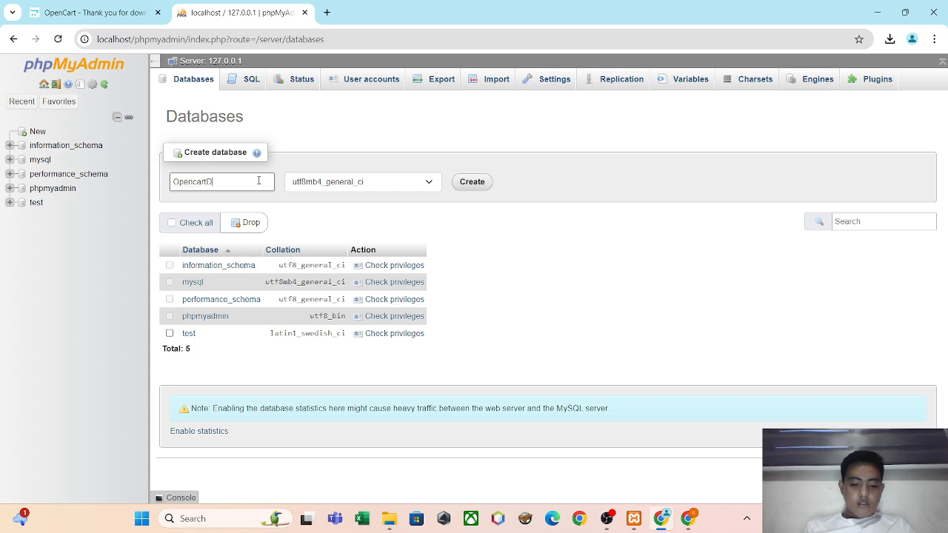
left_click(459, 182)
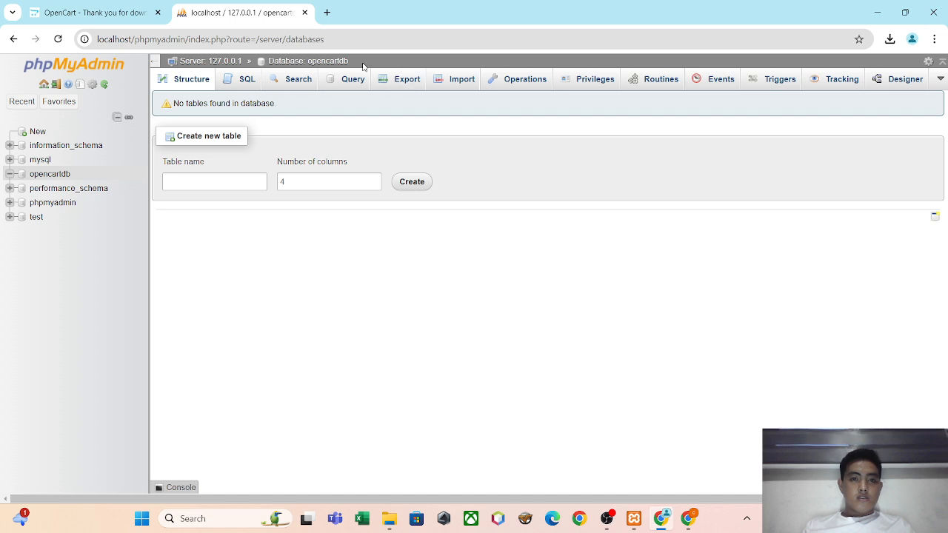
Open the OpenCart installer at localhost/opencartdb and continue past the license agreement to review the Pre-Installation requirements.
left_click_drag(356, 64, 308, 62)
key("ctrl+c")
double_click(357, 41)
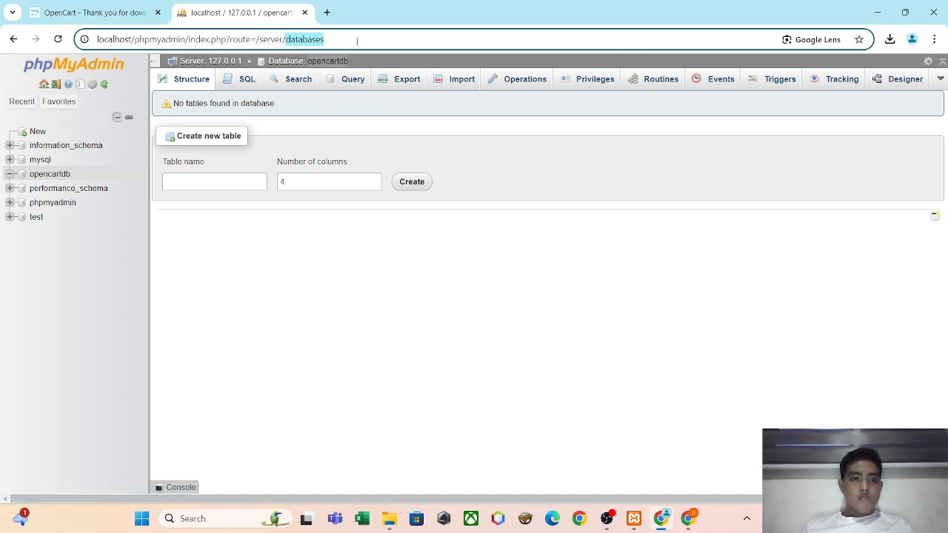
left_click_drag(356, 41, 134, 58)
key("ctrl+v")
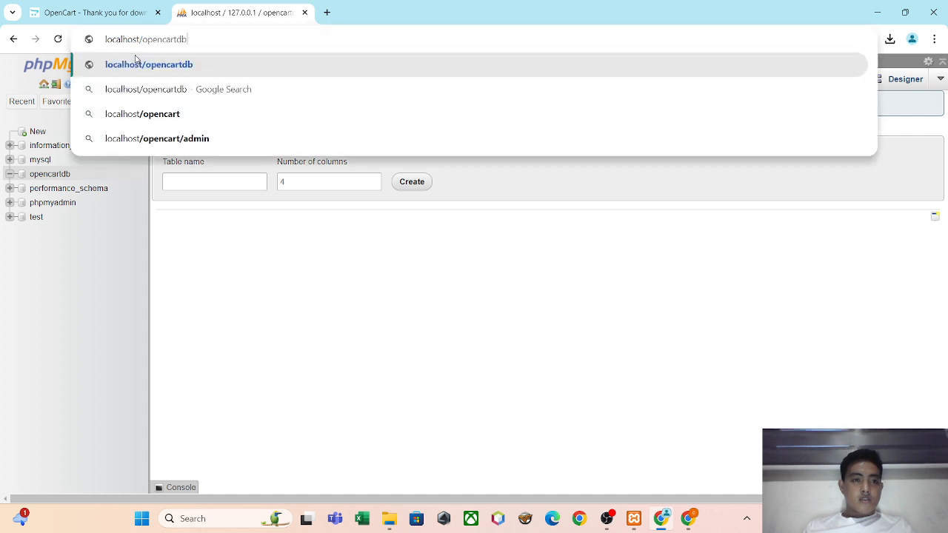
key("Return")
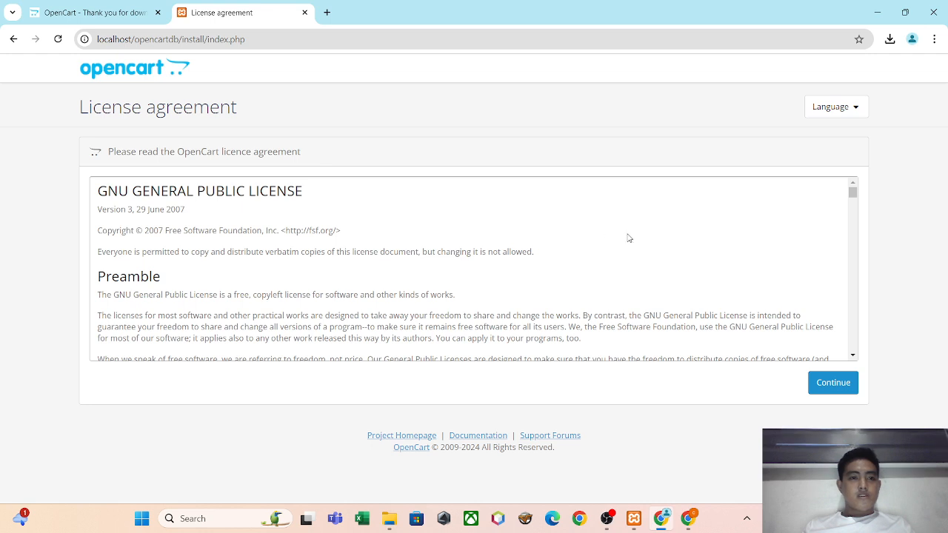
left_click(821, 393)
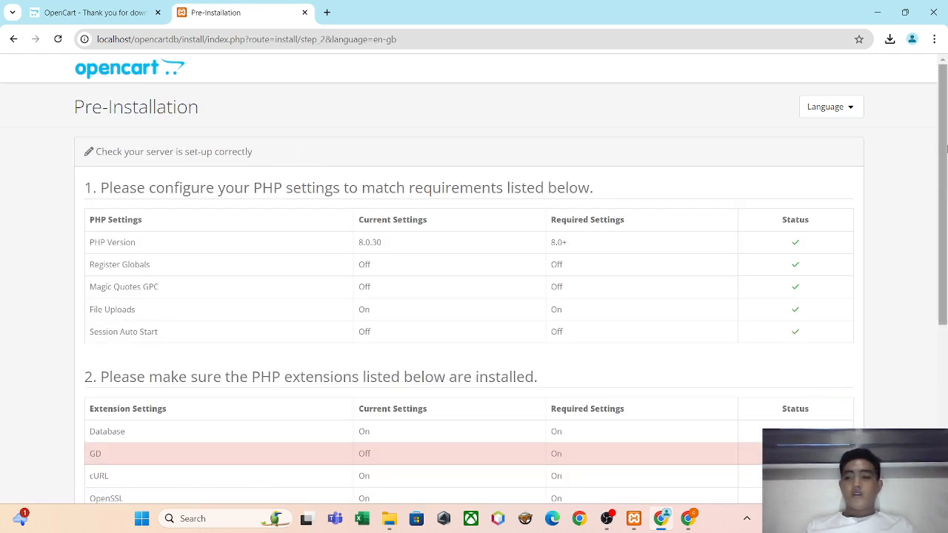
left_click_drag(943, 149, 932, 258)
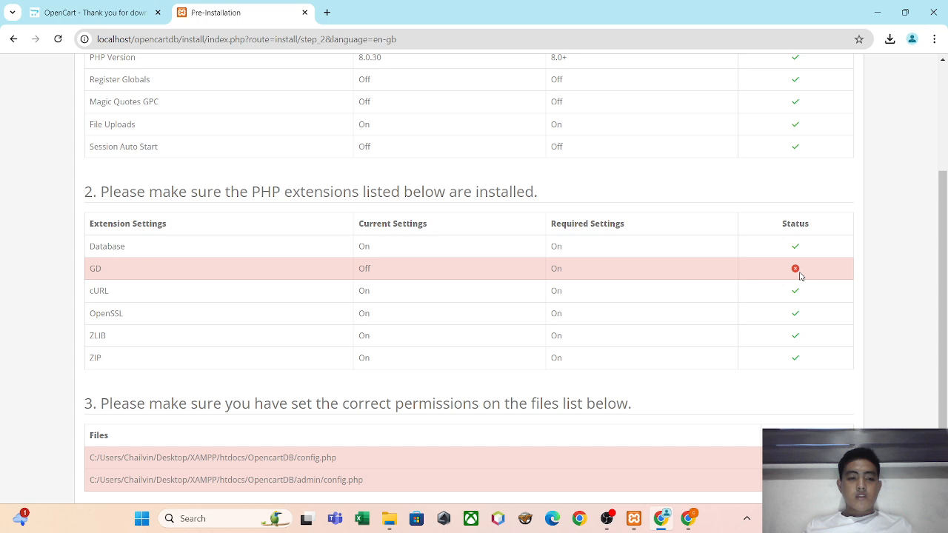
Switch to the XAMPP Control Panel and open Apache's httpd.conf configuration file.
left_click(634, 519)
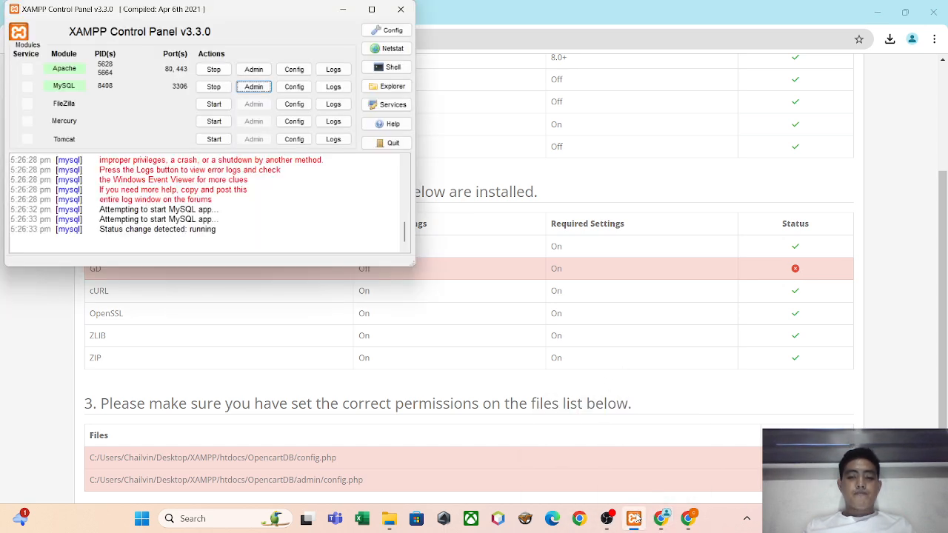
left_click(293, 70)
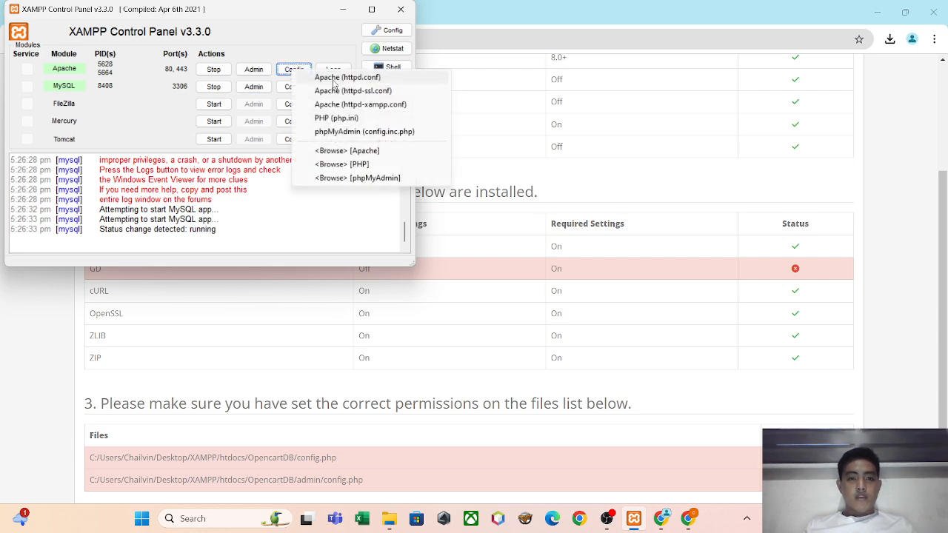
left_click(335, 77)
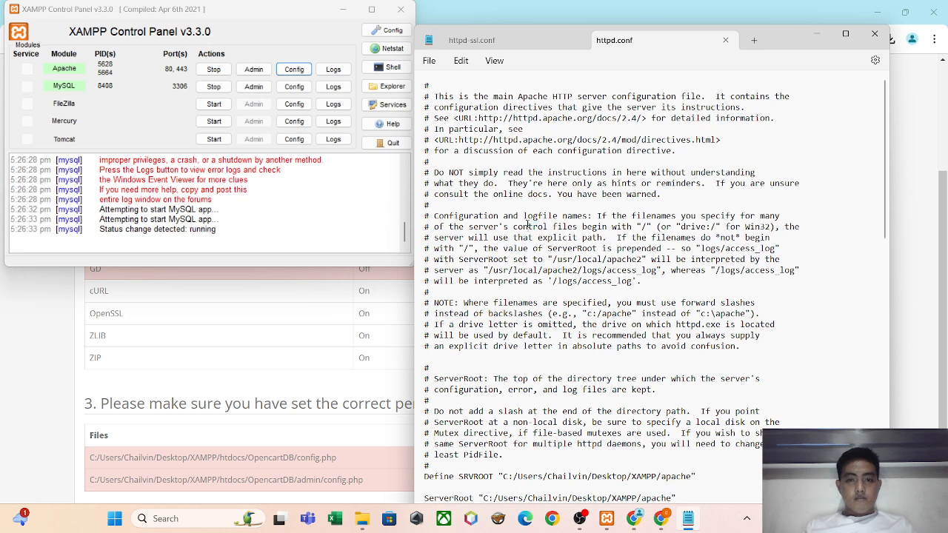
Search httpd.conf for GD and close the file.
key("ctrl+f")
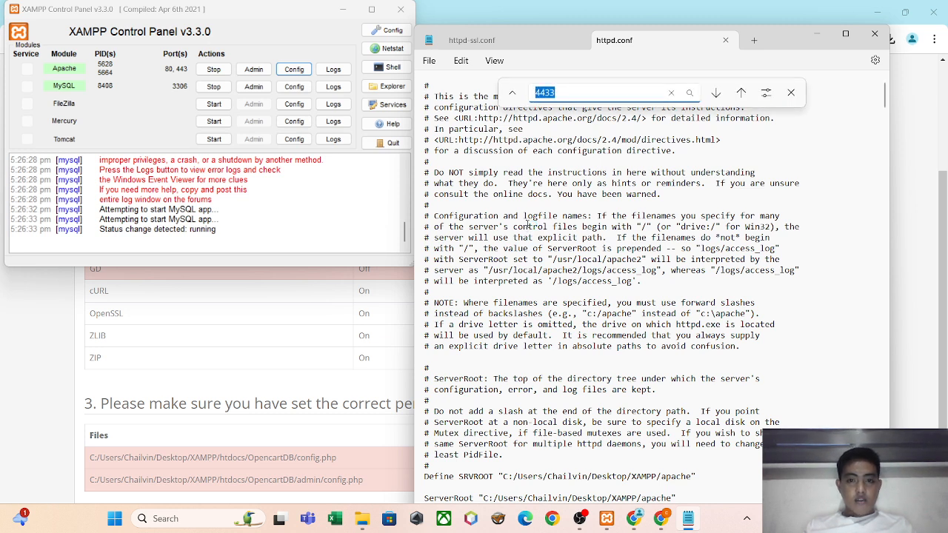
type("DB")
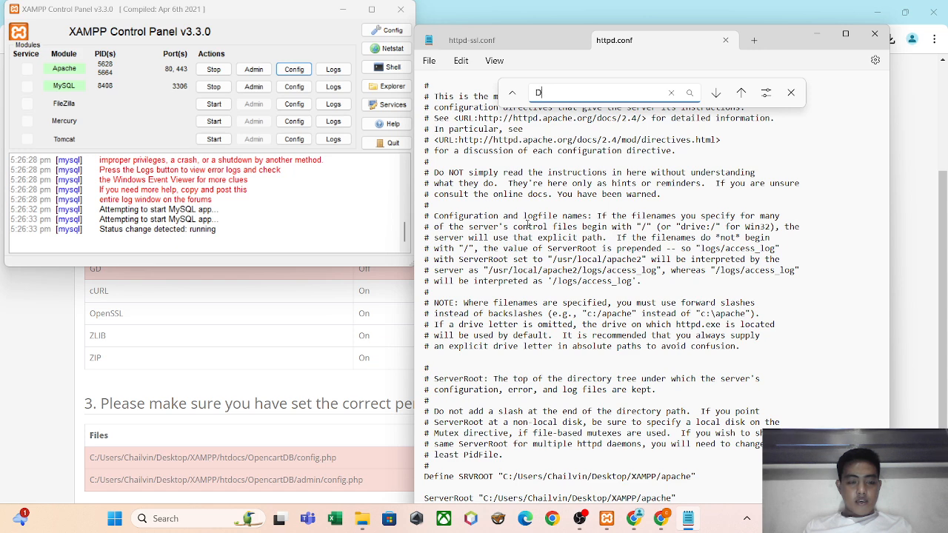
key("BackSpace")
type("G")
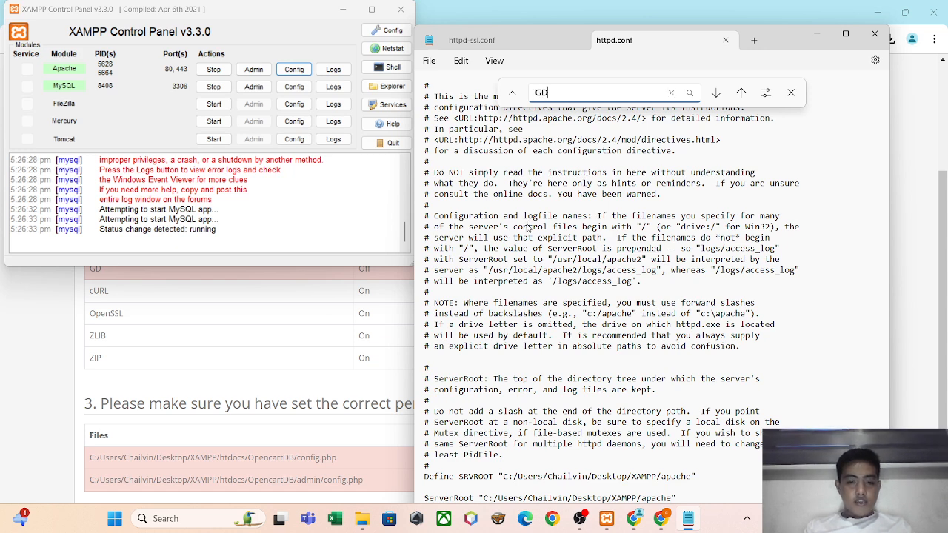
key("Return")
key("Return")
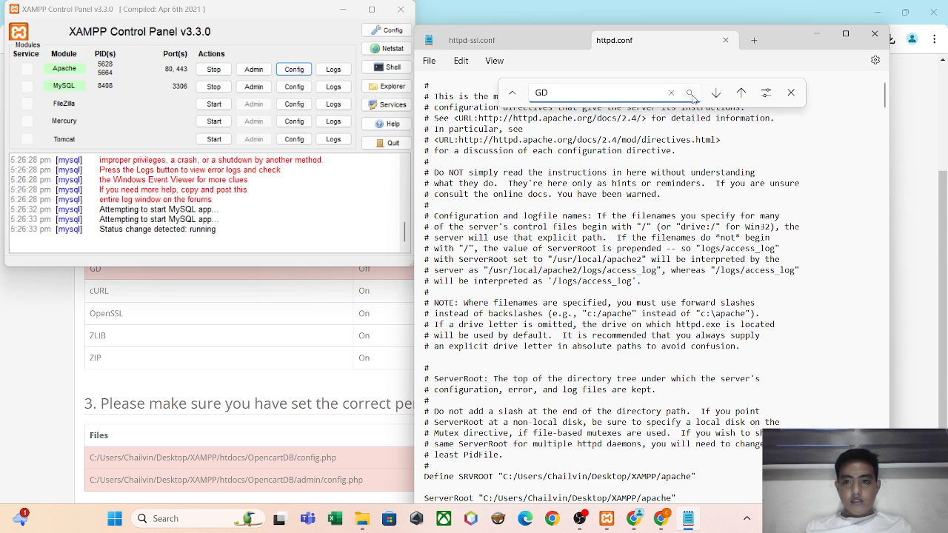
left_click(692, 96)
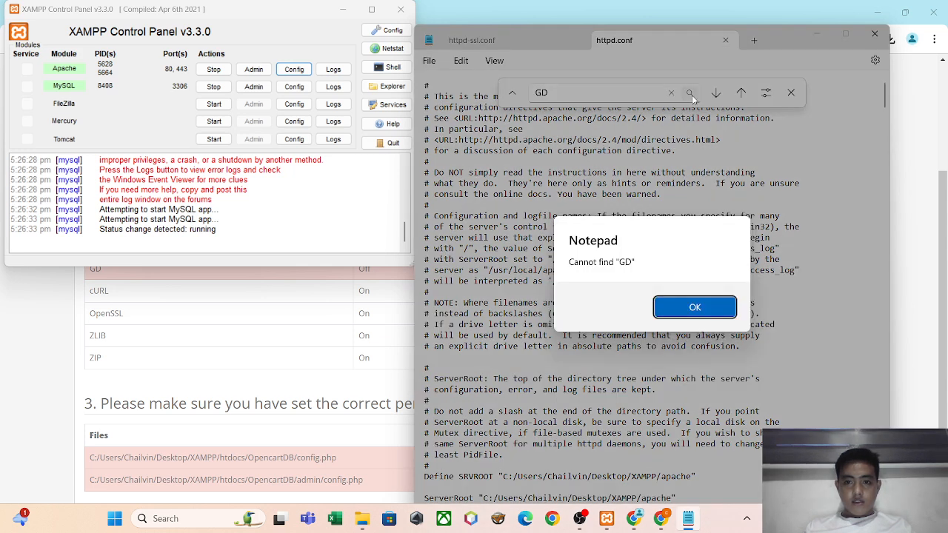
left_click(693, 314)
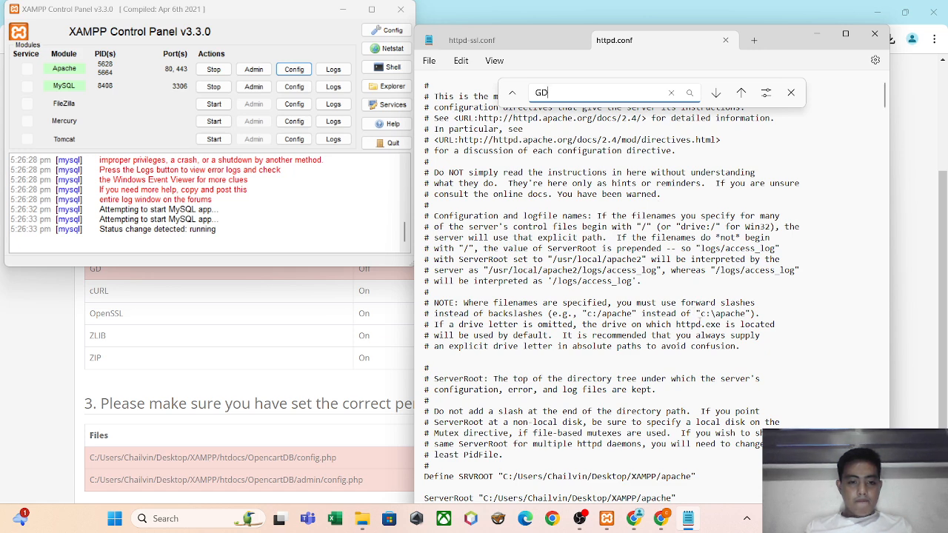
left_click(691, 95)
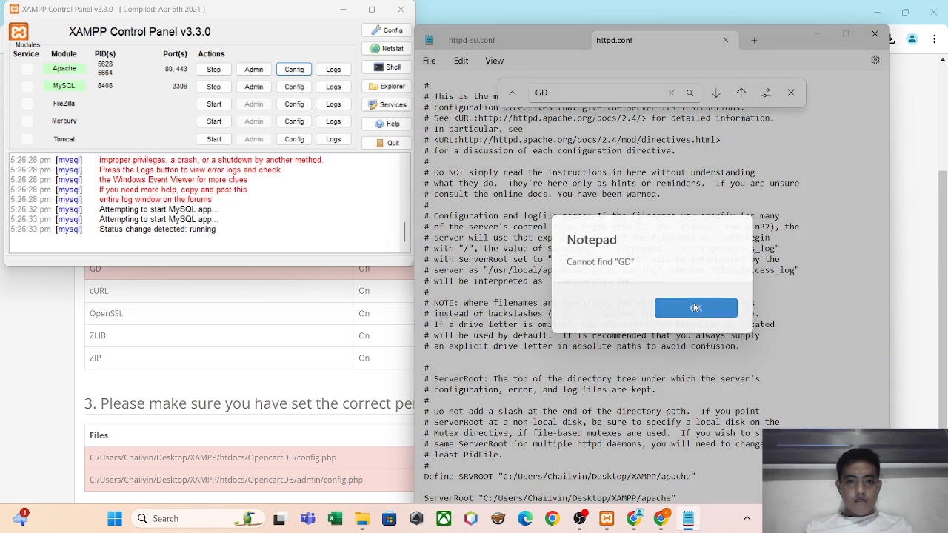
left_click(694, 307)
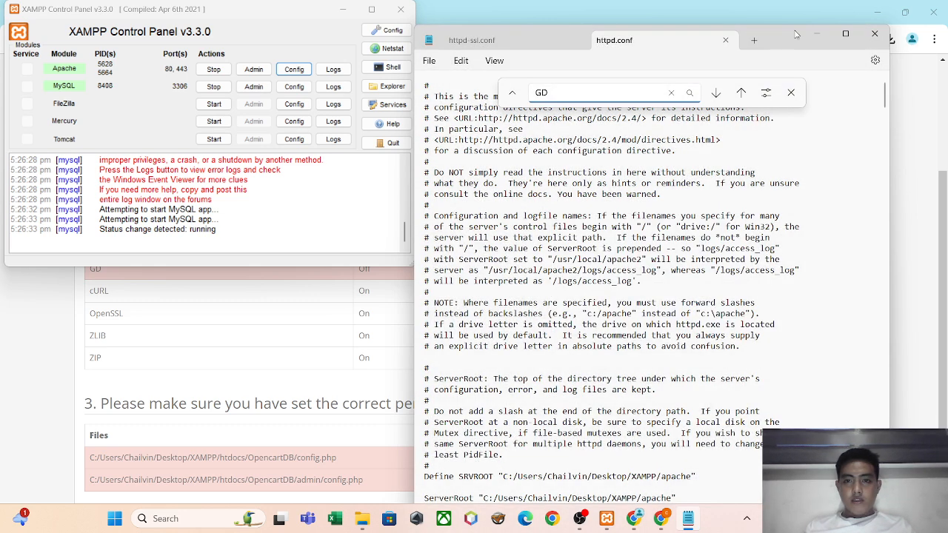
left_click(882, 37)
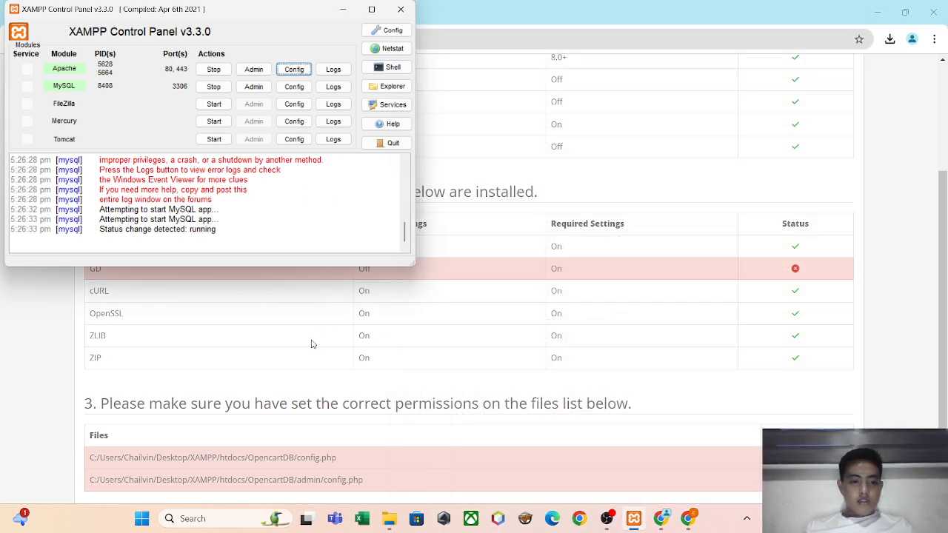
Check the config.php path in the installer's file permissions list and switch to the OpencartDB folder in File Explorer.
left_click(317, 460)
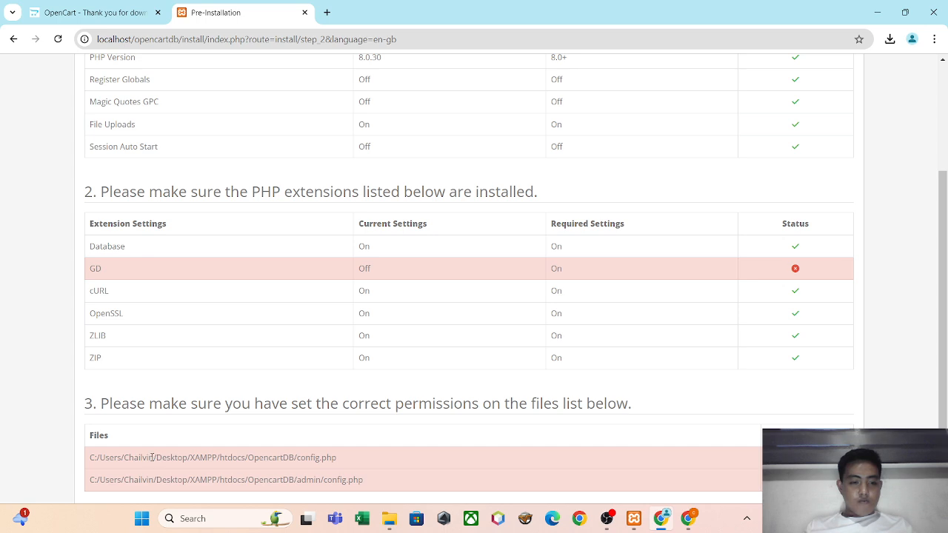
left_click_drag(152, 457, 343, 460)
left_click(342, 459)
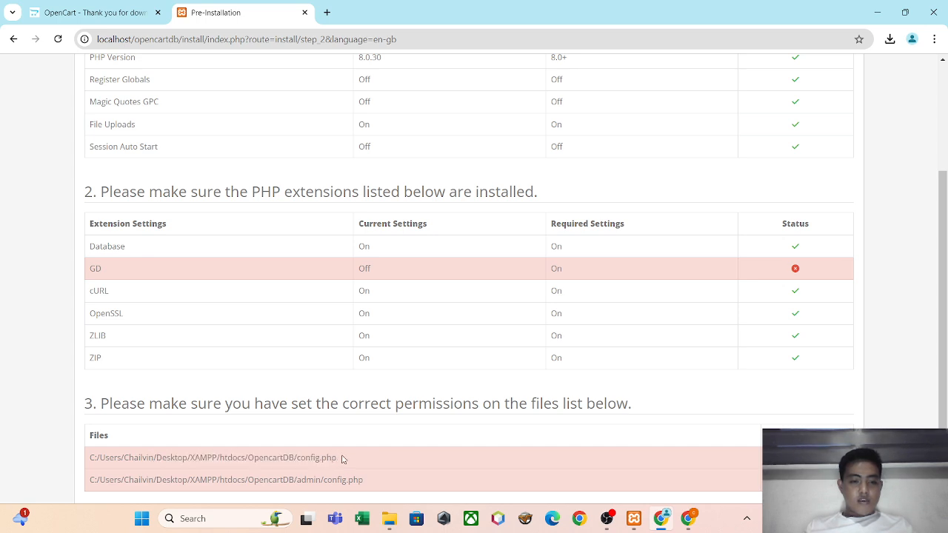
key("alt+Tab")
key("alt+Tab")
key("alt+Tab")
key("alt+Tab")
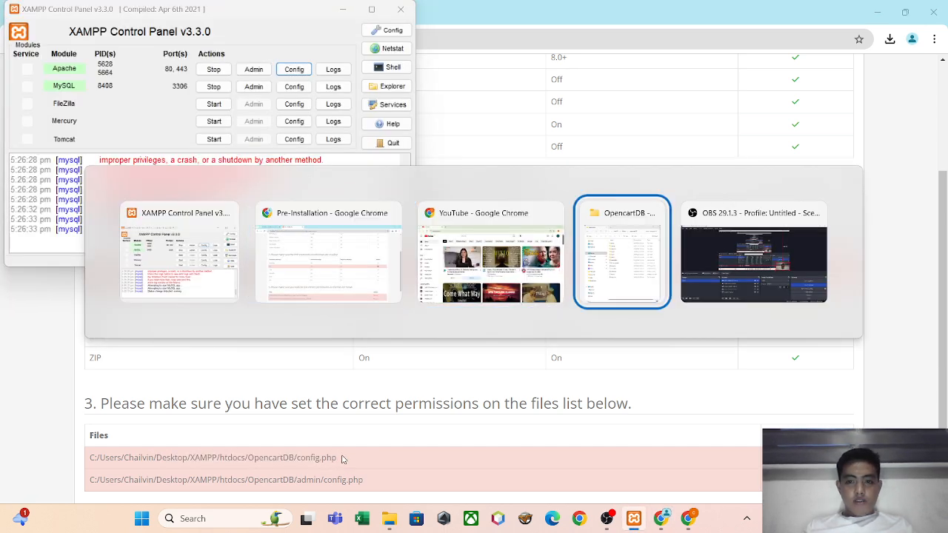
left_click(661, 410)
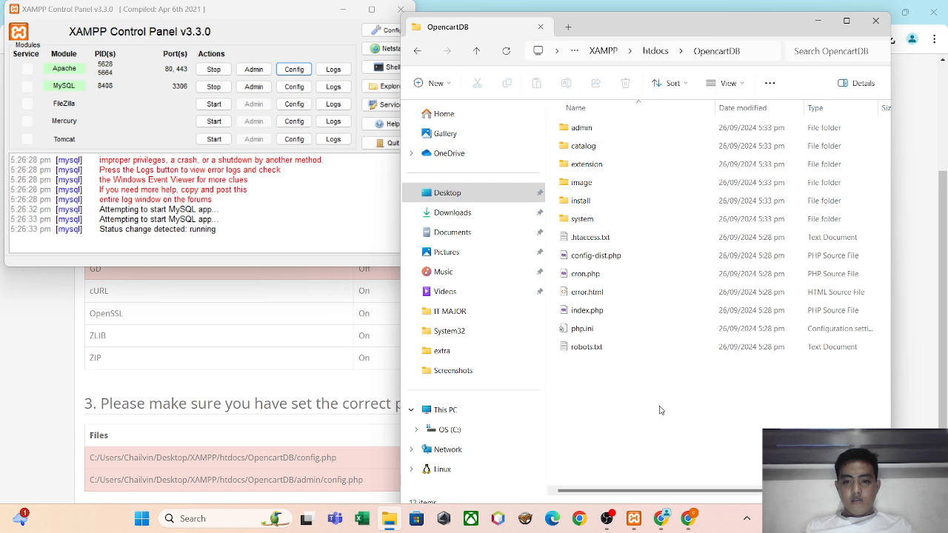
Rename config-dist.php in the OpencartDB folder to config.php.
double_click(619, 255)
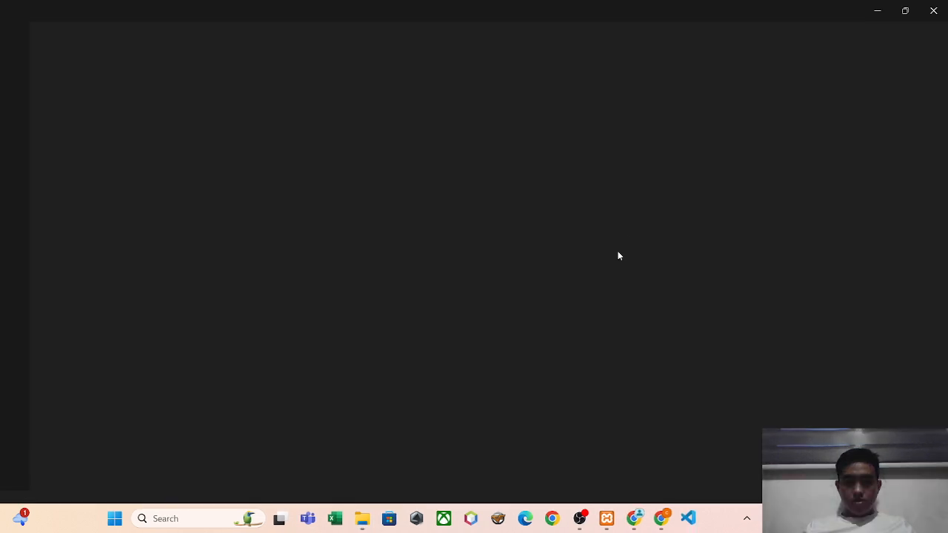
left_click(933, 11)
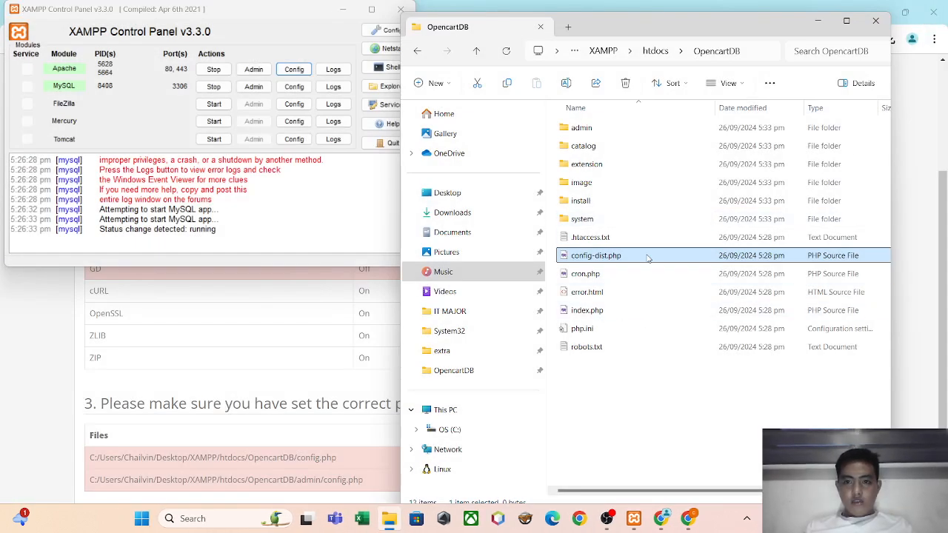
left_click(566, 83)
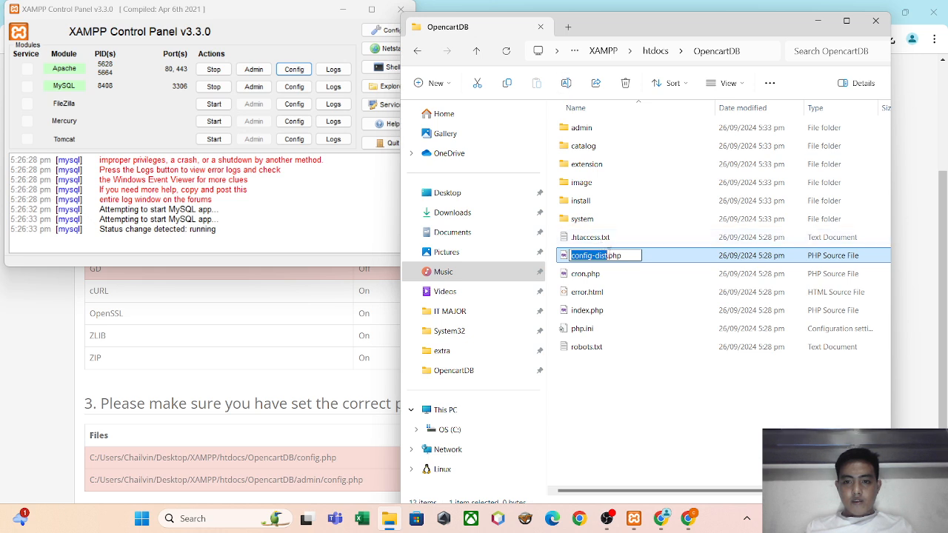
left_click(608, 255)
key("BackSpace")
key("BackSpace")
key("BackSpace")
key("BackSpace")
key("BackSpace")
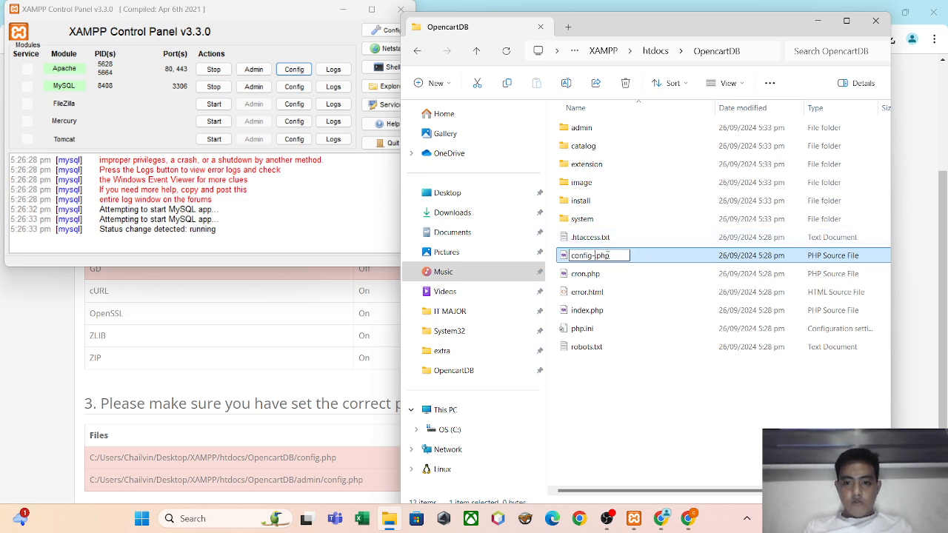
key("Return")
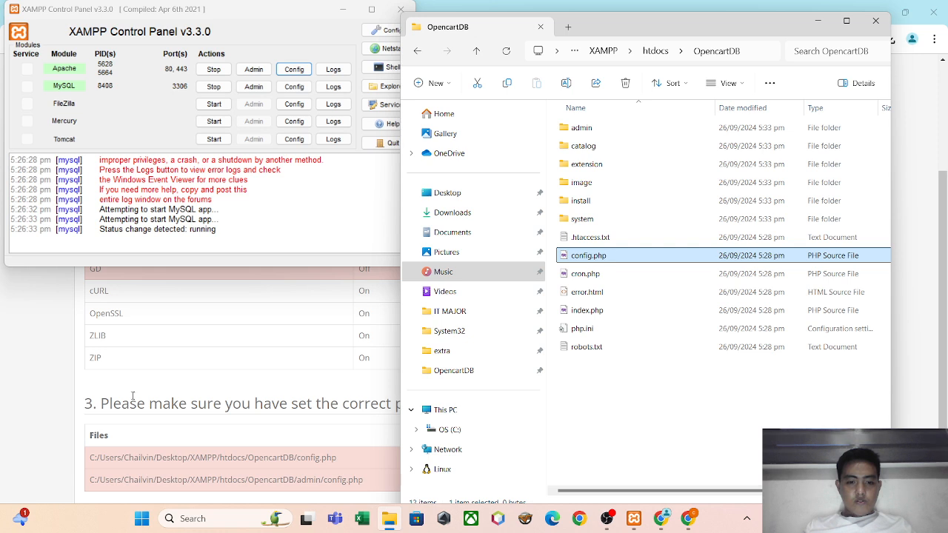
Reload the Pre-Installation page in Chrome to recheck the file permissions, and return to the OpencartDB folder in File Explorer.
left_click(19, 373)
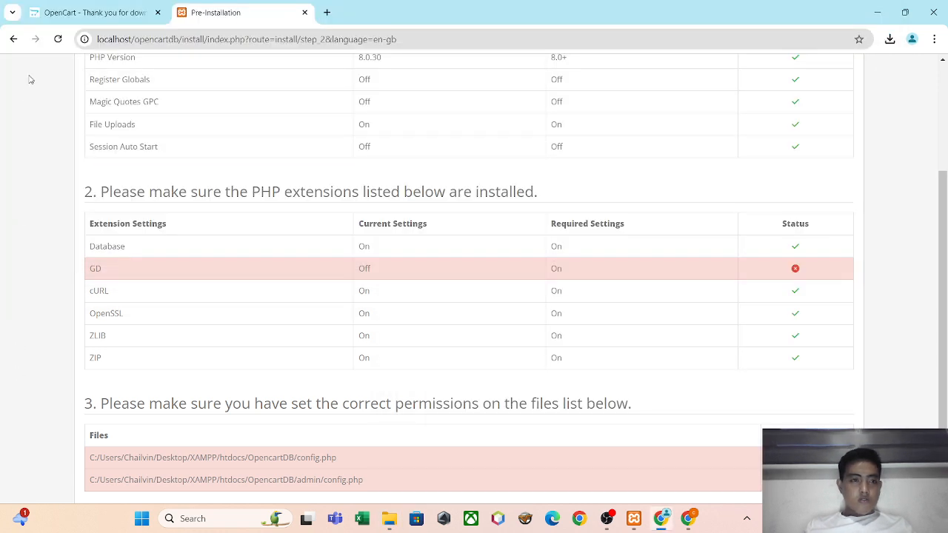
left_click(63, 35)
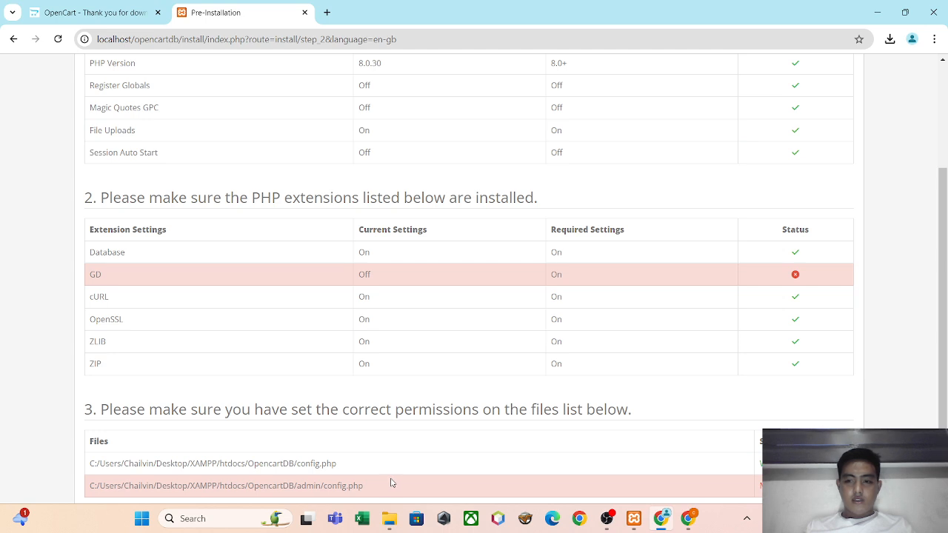
left_click(399, 509)
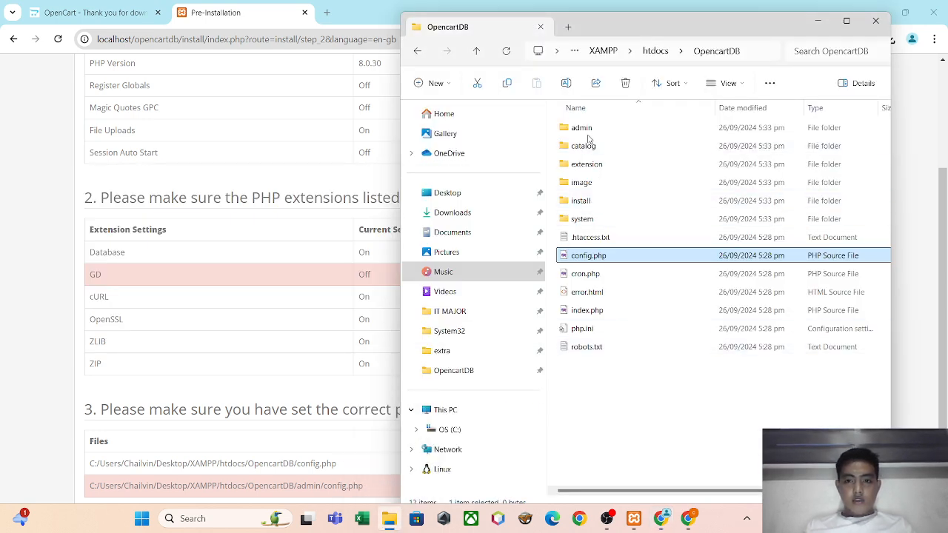
Rename config-dist.php in the admin folder of OpencartDB to config.php.
double_click(584, 128)
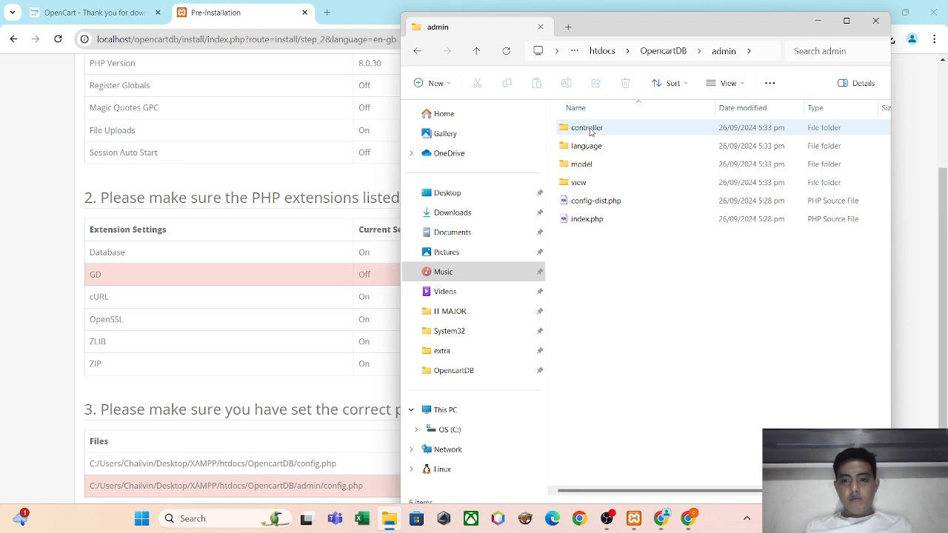
left_click(596, 200)
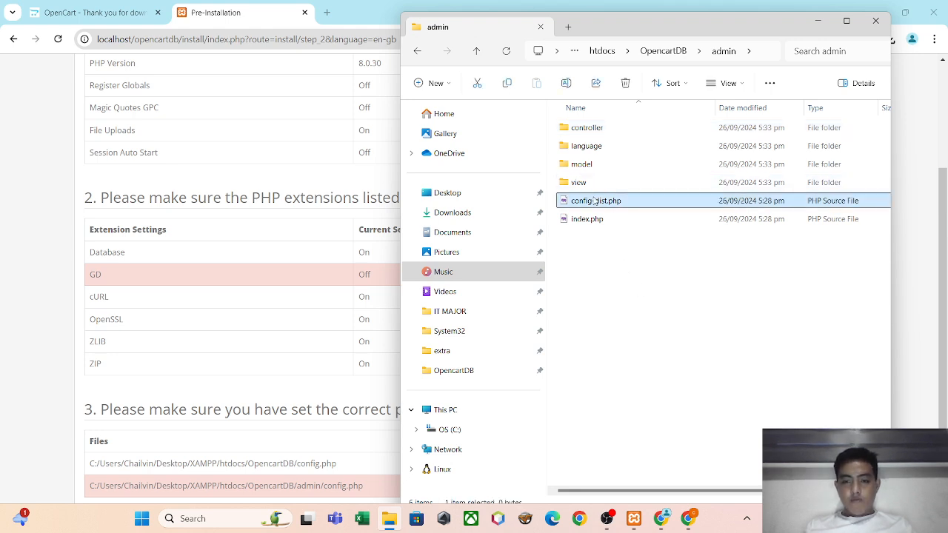
left_click(565, 83)
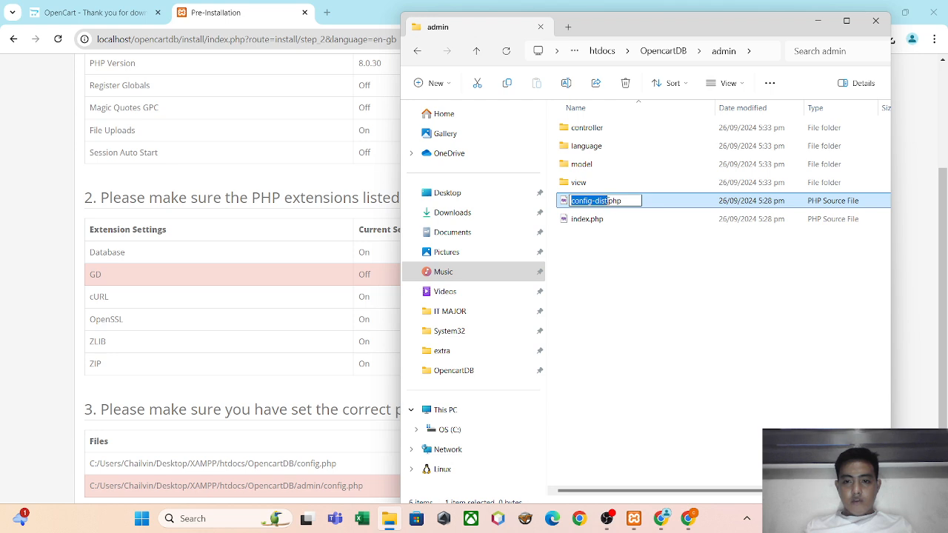
left_click(607, 200)
key("BackSpace")
key("BackSpace")
key("BackSpace")
key("BackSpace")
key("BackSpace")
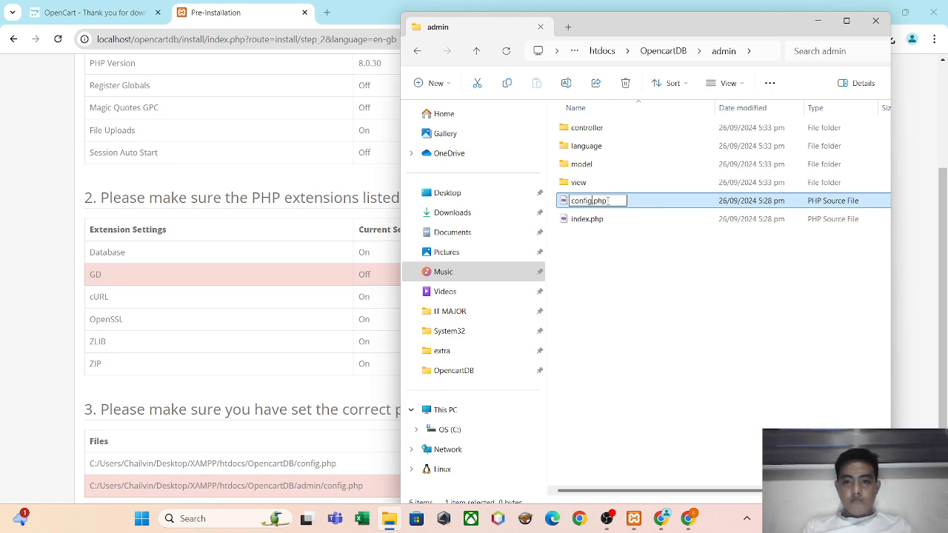
key("Return")
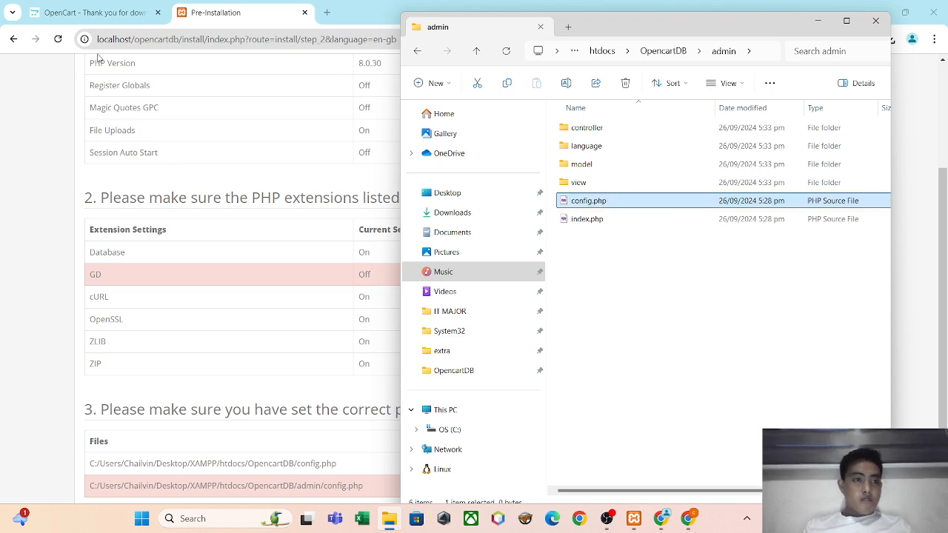
Reload the Pre-Installation page in Chrome, recheck the extension and file permission lists, and switch to the XAMPP Control Panel.
left_click(58, 40)
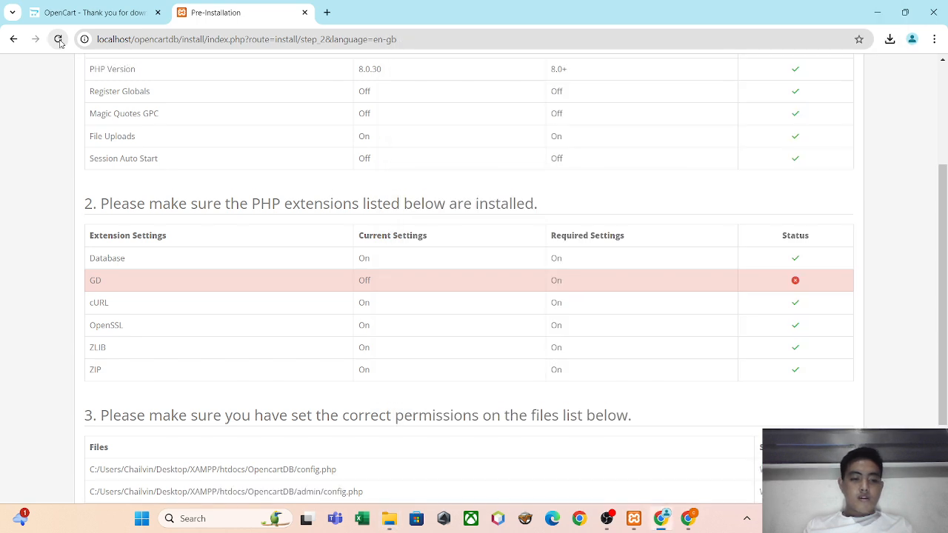
left_click_drag(935, 220, 947, 258)
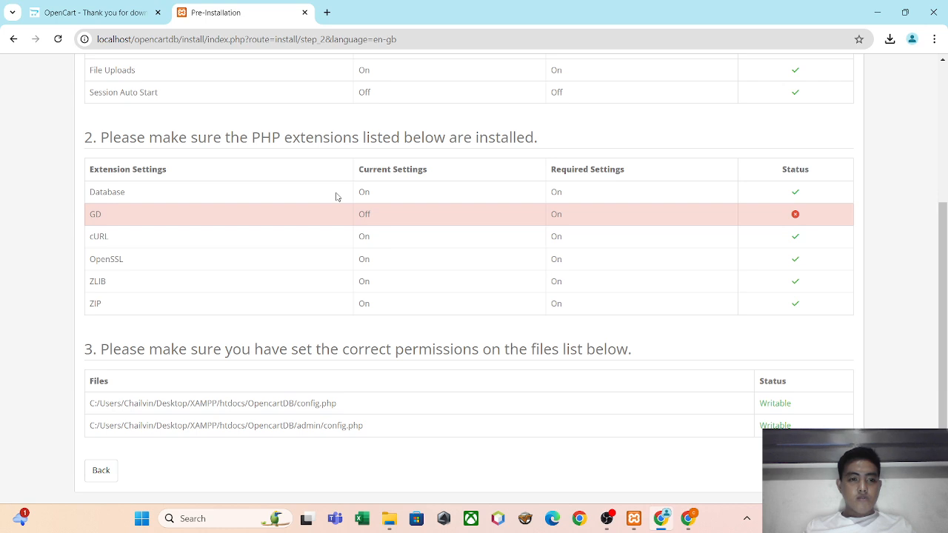
key("alt+Tab")
key("alt+Tab")
key("Tab")
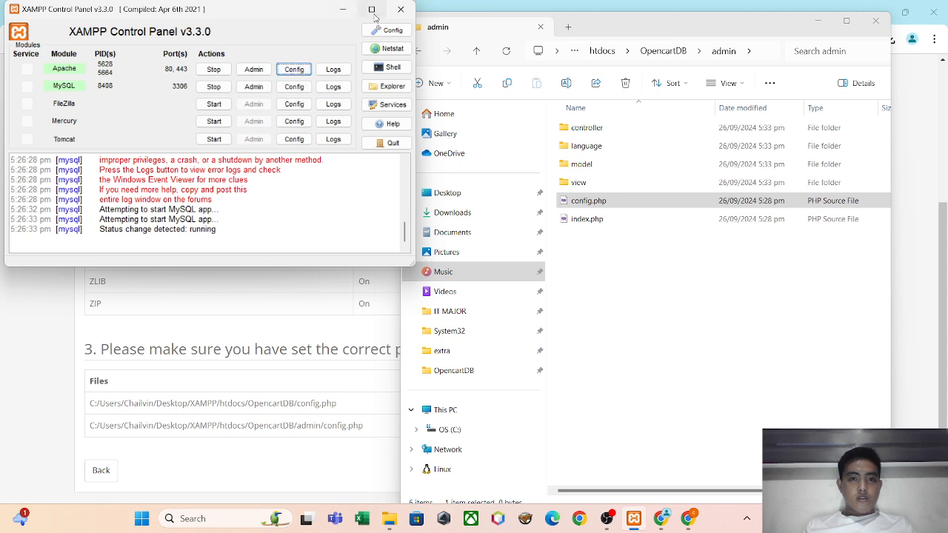
Open Apache's httpd.conf from the XAMPP Control Panel, search it for GD, and close Notepad.
left_click(283, 74)
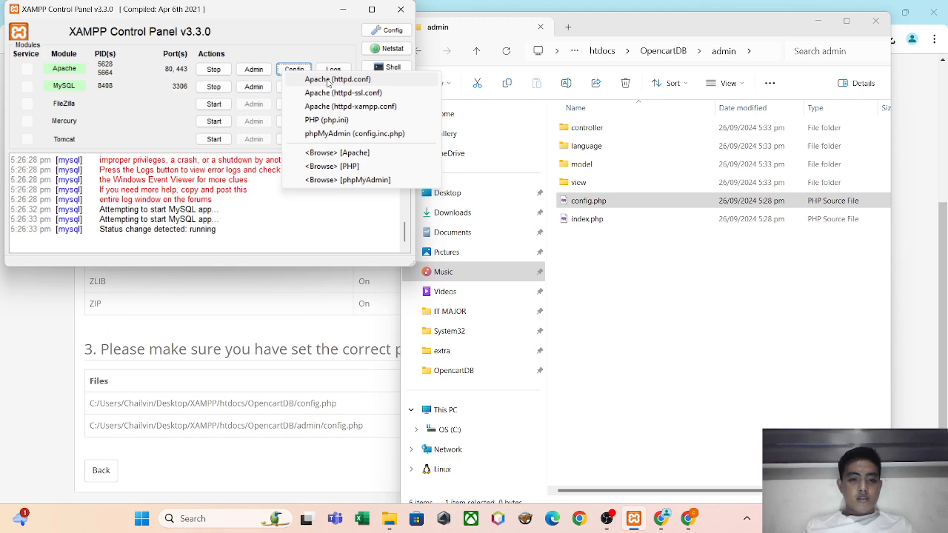
left_click(330, 80)
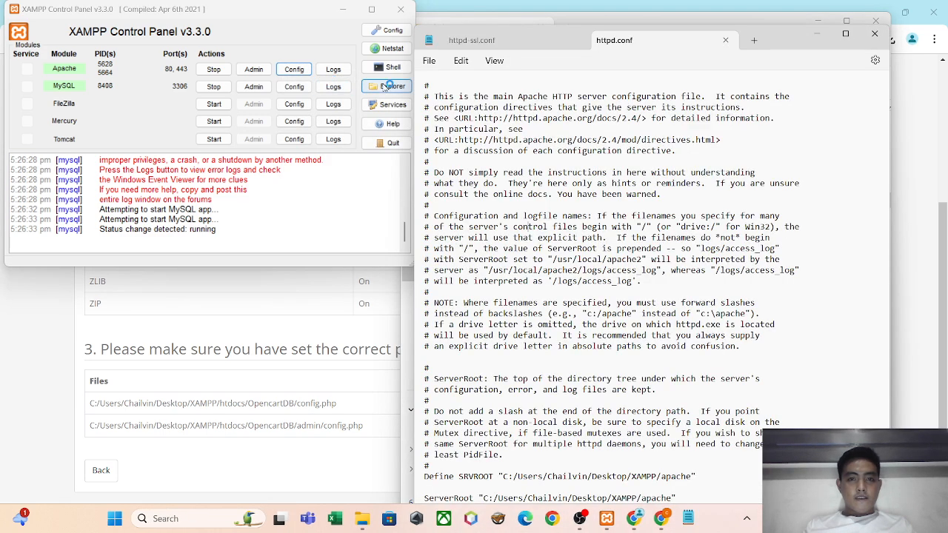
key("ctrl+f")
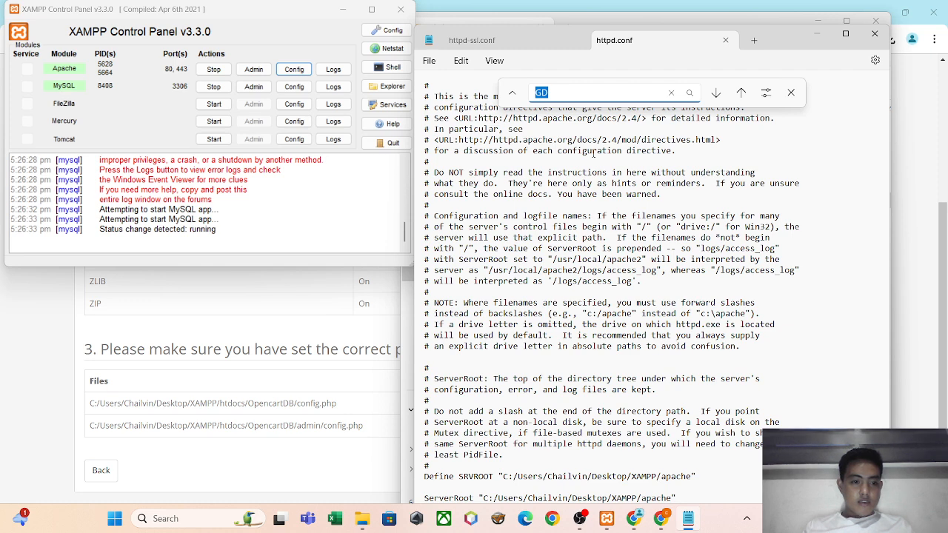
key("Return")
left_click(696, 306)
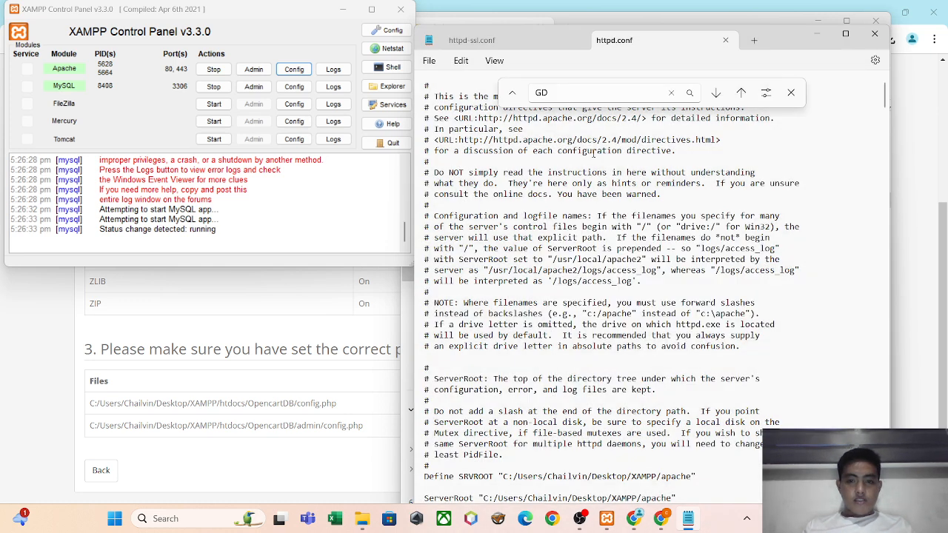
left_click(889, 39)
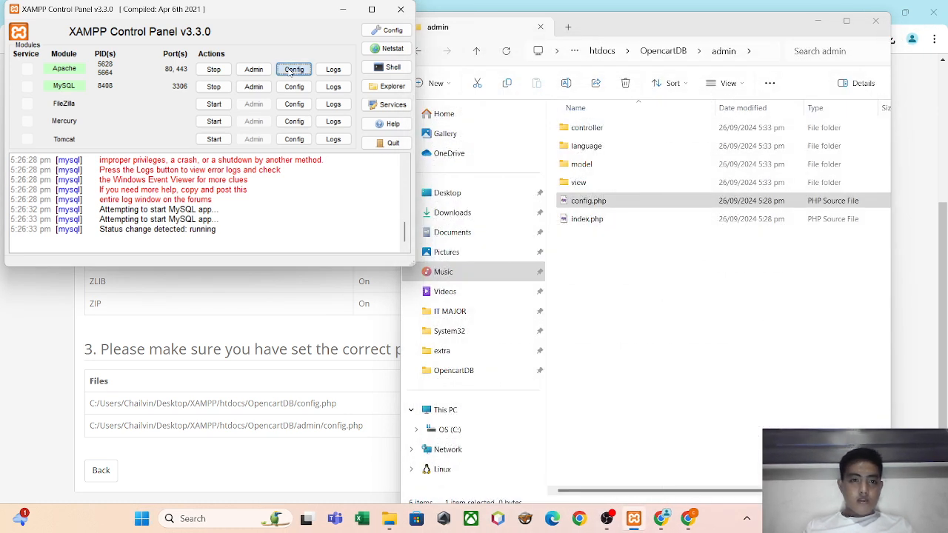
Open Apache's httpd-ssl.conf from the XAMPP Control Panel, search it for GD, and close Notepad without saving.
left_click(290, 72)
left_click(329, 87)
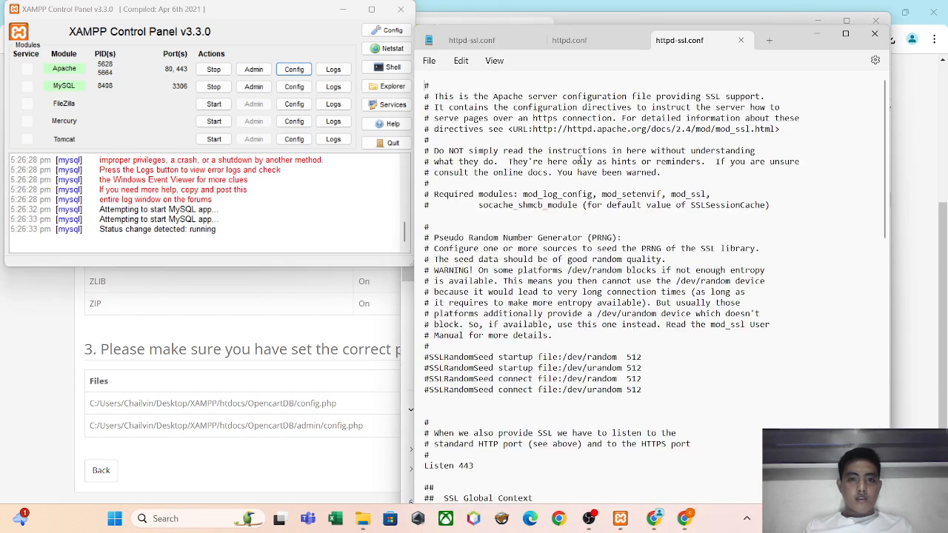
left_click(582, 160)
type("opencartdb")
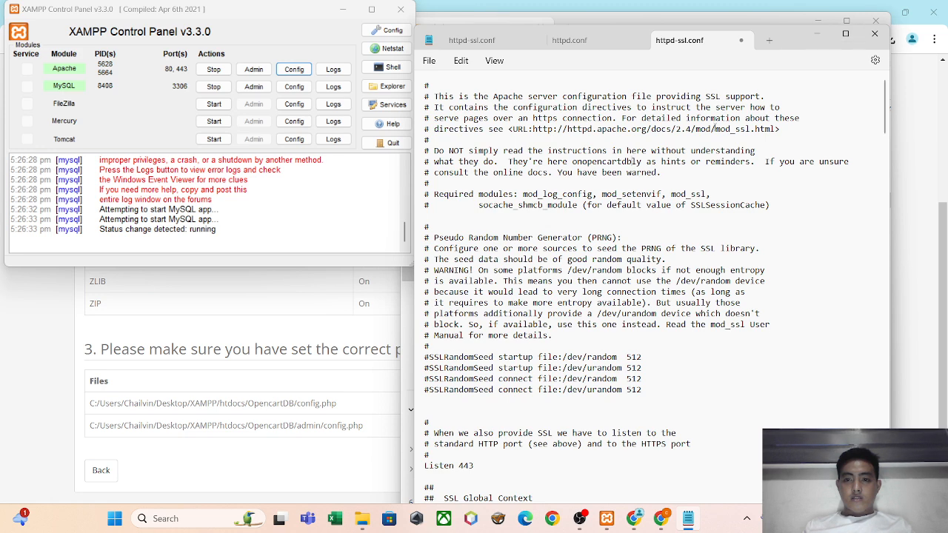
key("ctrl+f")
type("GD")
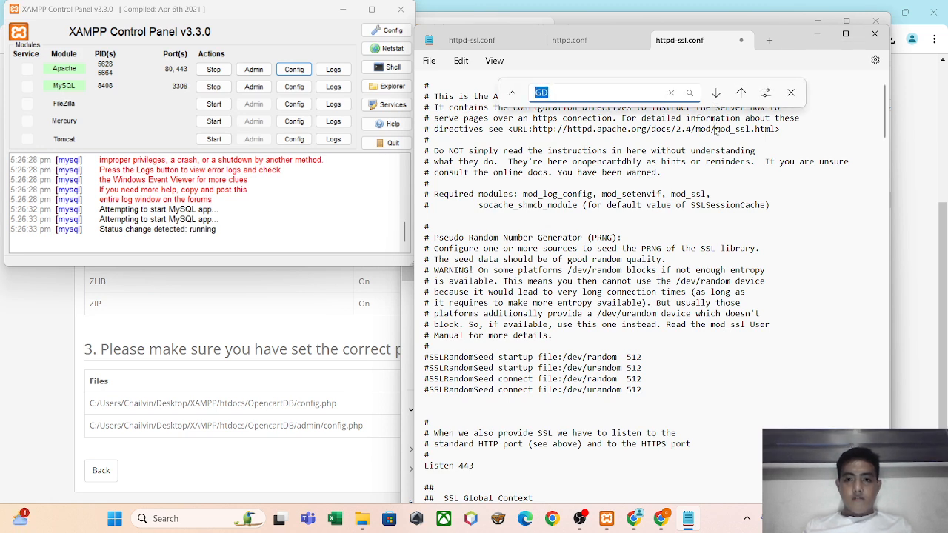
key("Return")
key("Return")
key("Return")
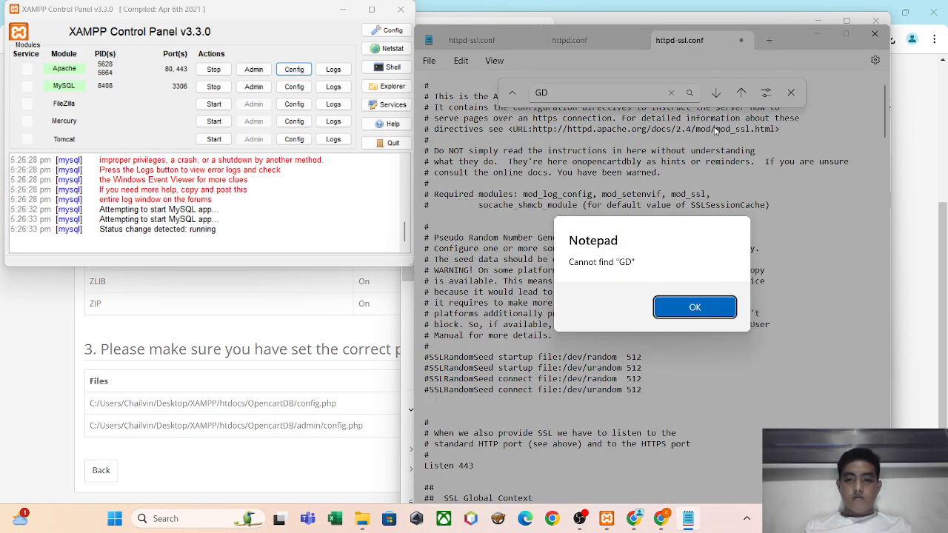
key("Return")
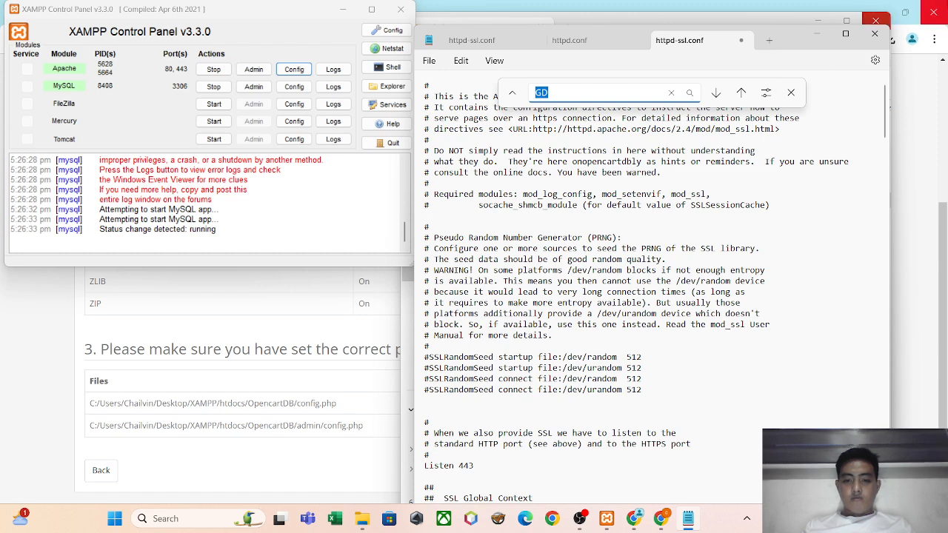
left_click(881, 34)
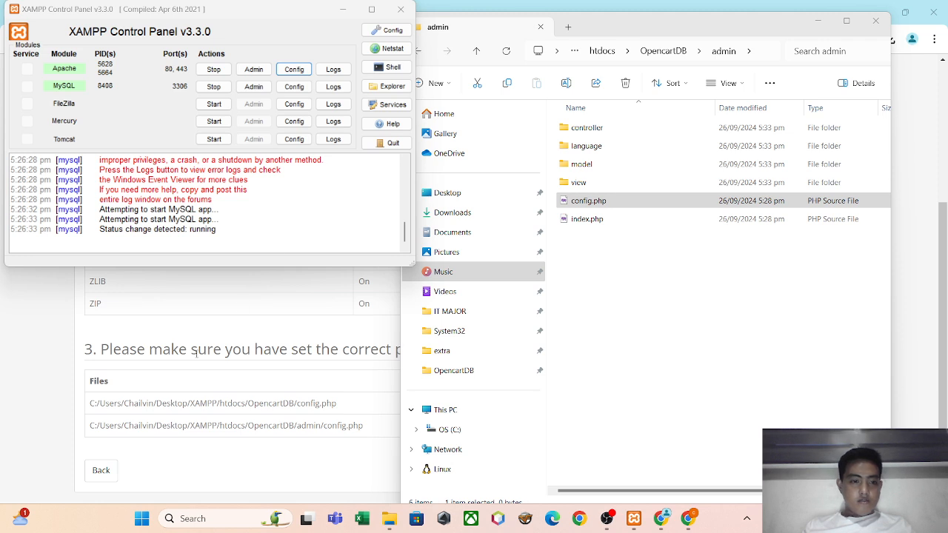
Recheck the GD requirement in Chrome, then open php.ini from the XAMPP Control Panel and search it for GD.
left_click(193, 334)
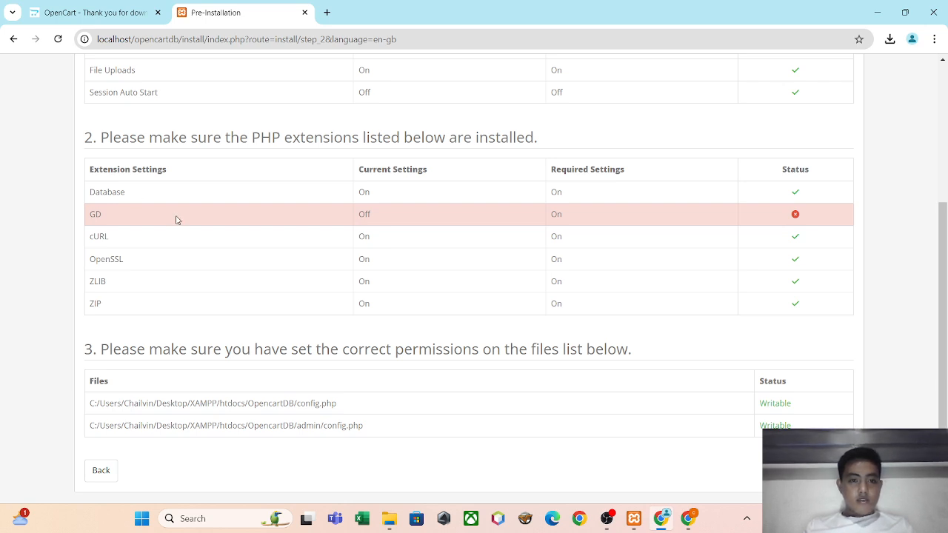
key("alt+Tab")
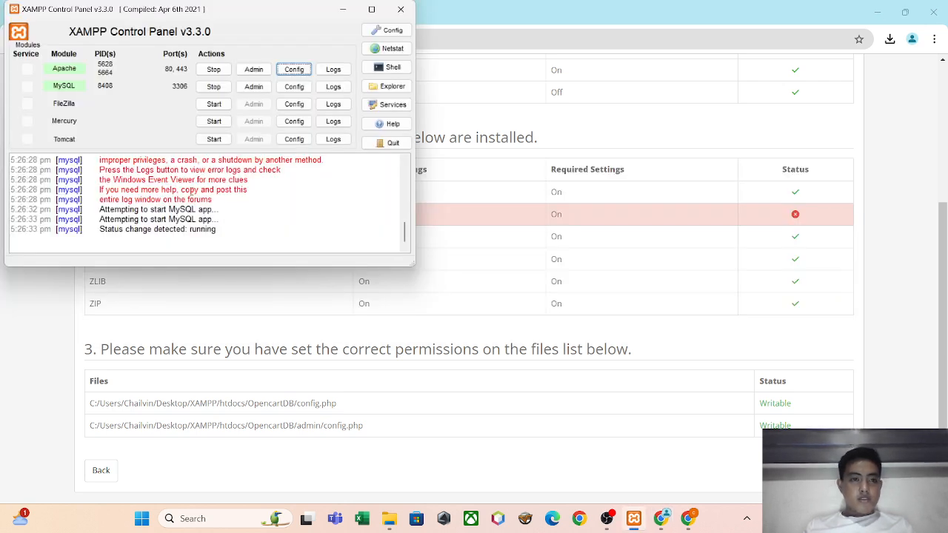
left_click(286, 71)
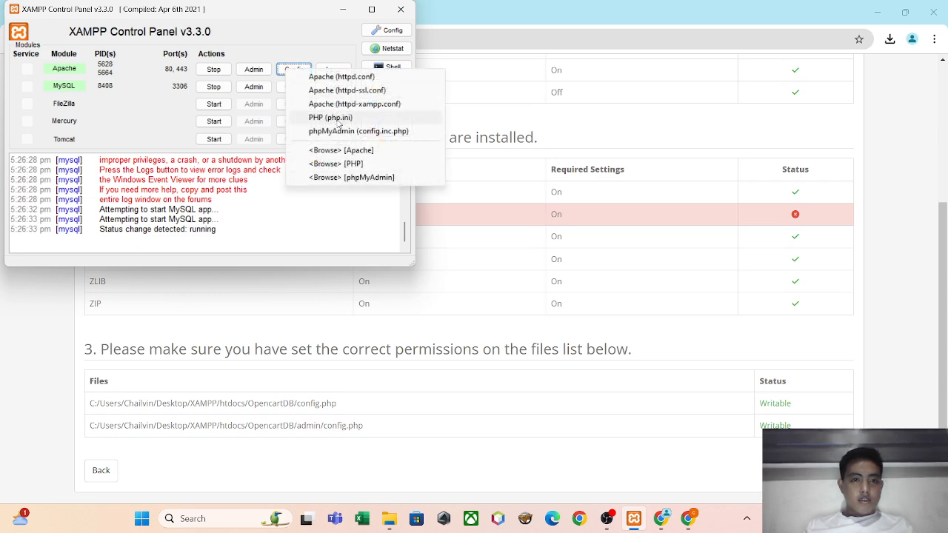
left_click(330, 118)
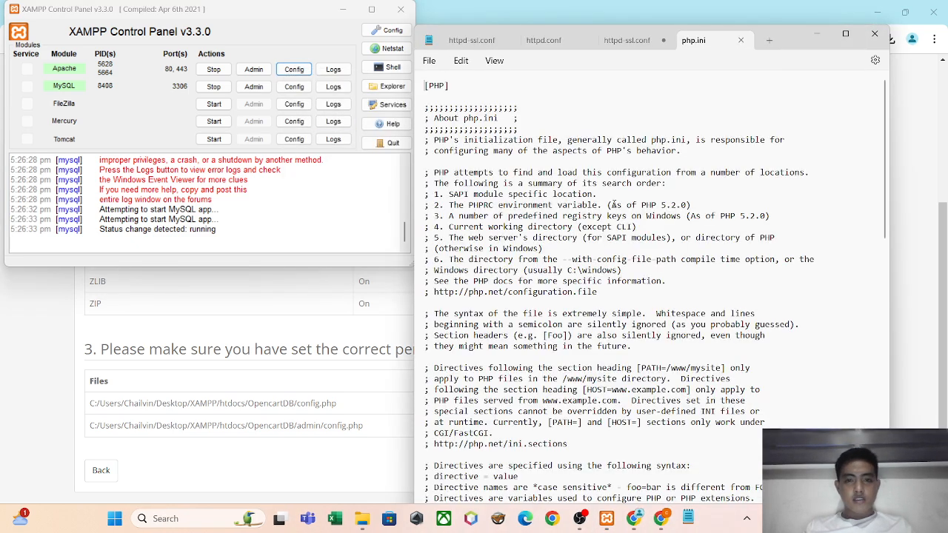
key("ctrl+f")
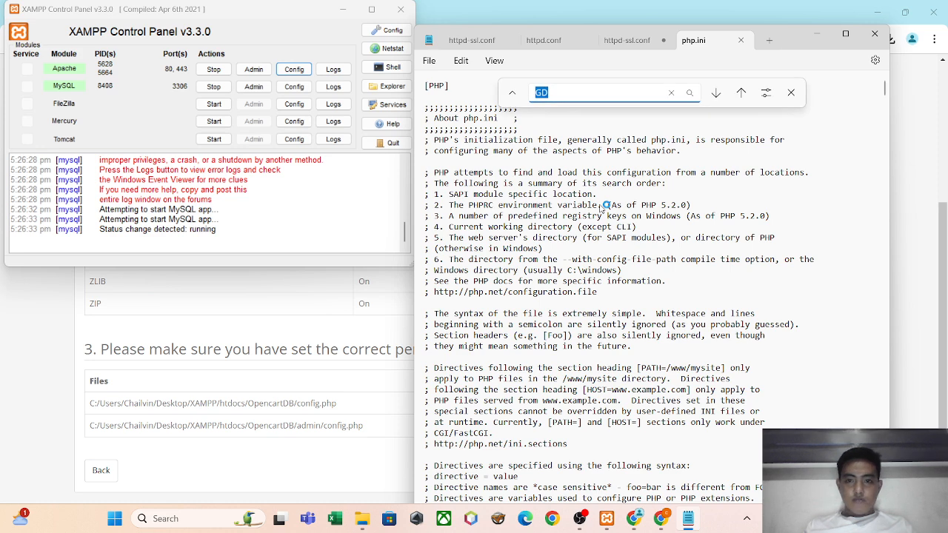
key("Return")
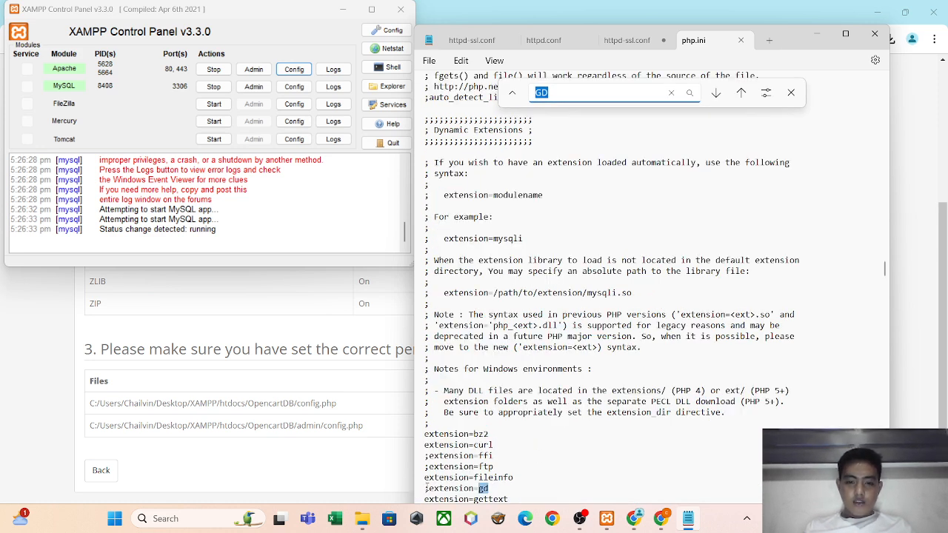
Uncomment the extension=gd line in php.ini by removing its leading semicolon, save the file, and close Notepad.
left_click(433, 489)
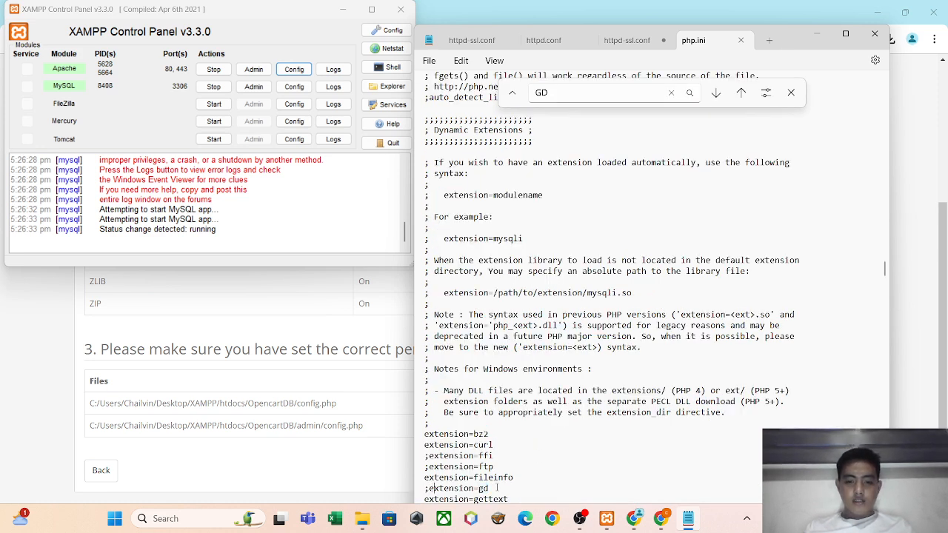
left_click_drag(497, 488, 424, 490)
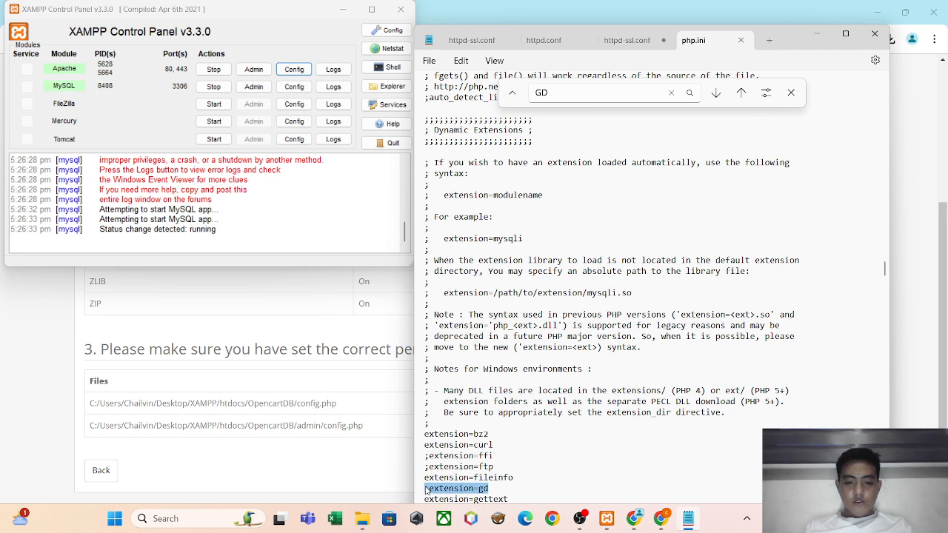
left_click(427, 491)
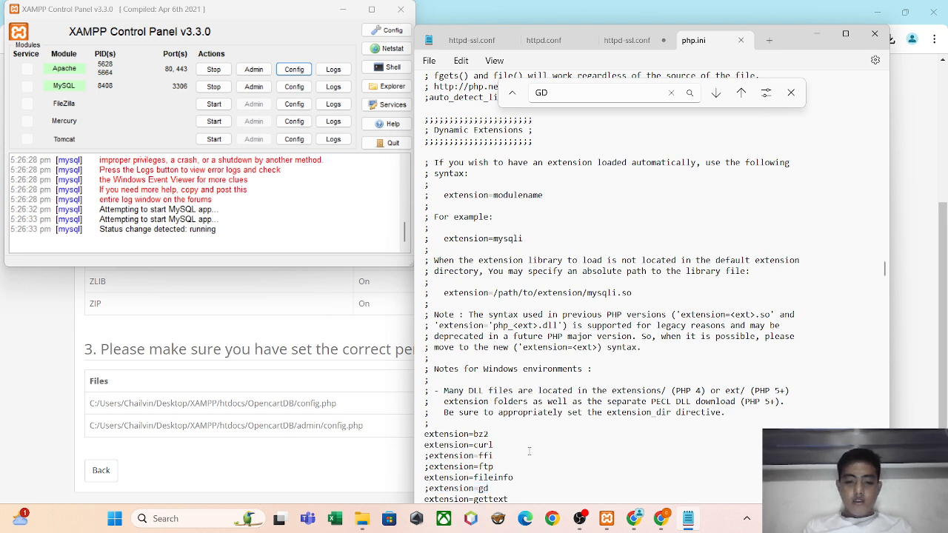
key("BackSpace")
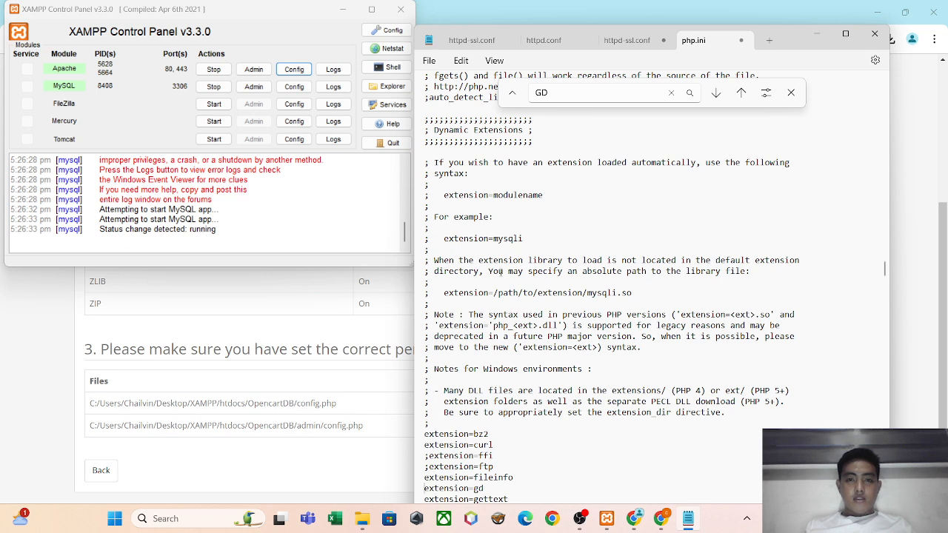
left_click(431, 62)
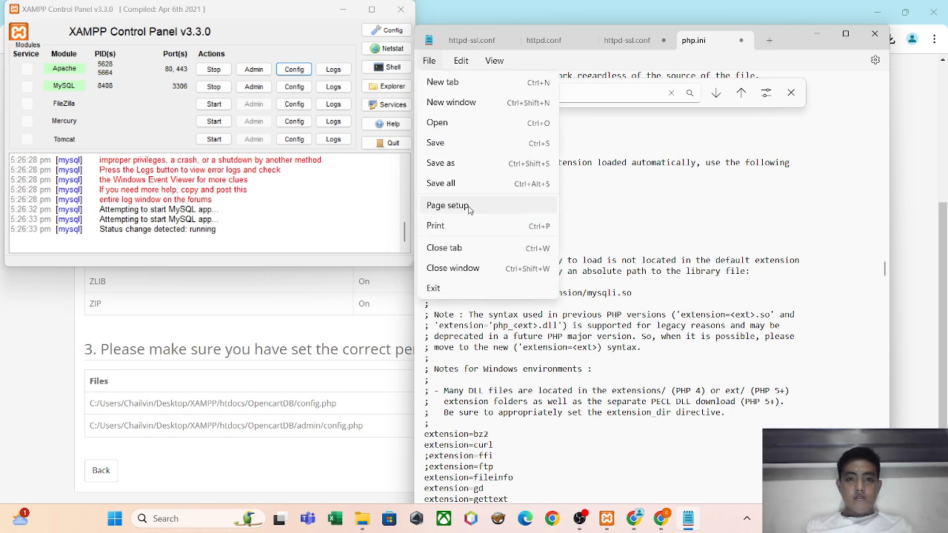
left_click(460, 142)
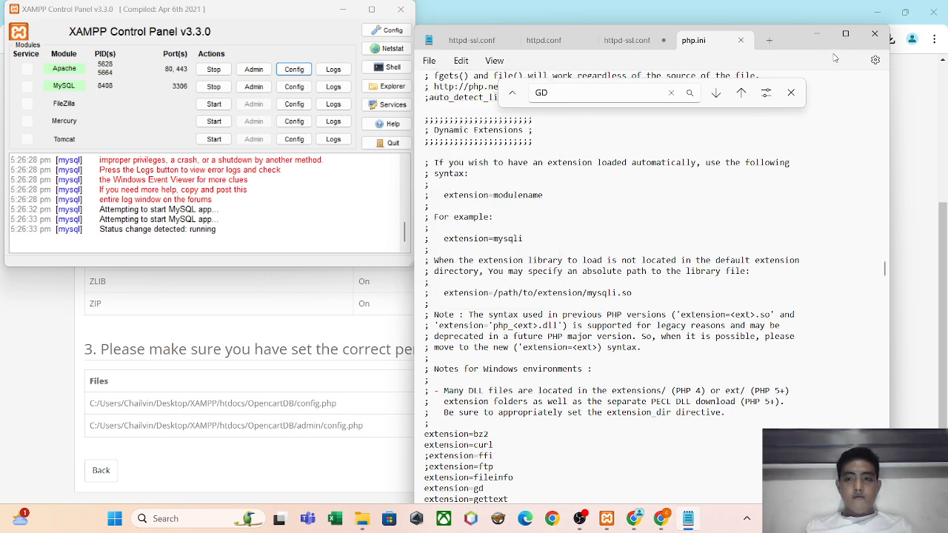
left_click(875, 33)
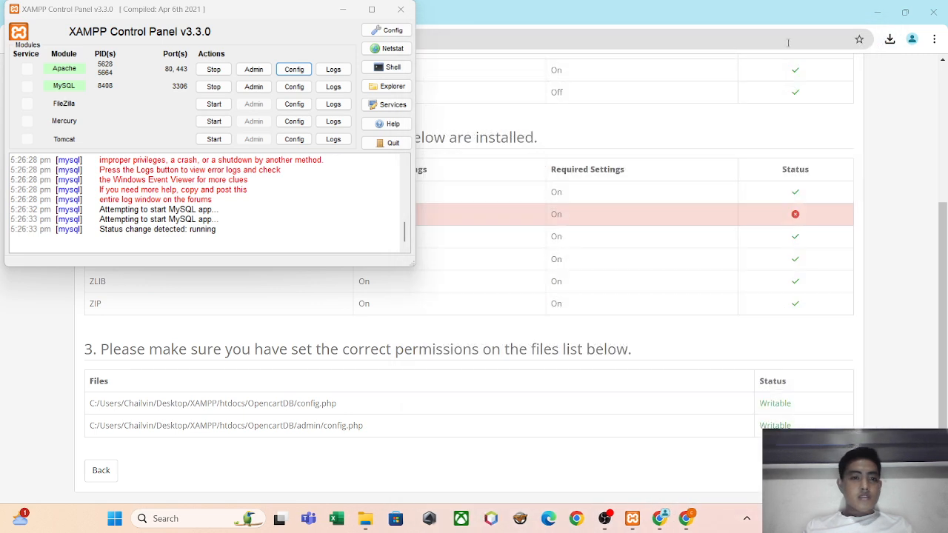
Stop the Apache module in the XAMPP Control Panel and return to the Pre-Installation page in Chrome.
left_click(552, 6)
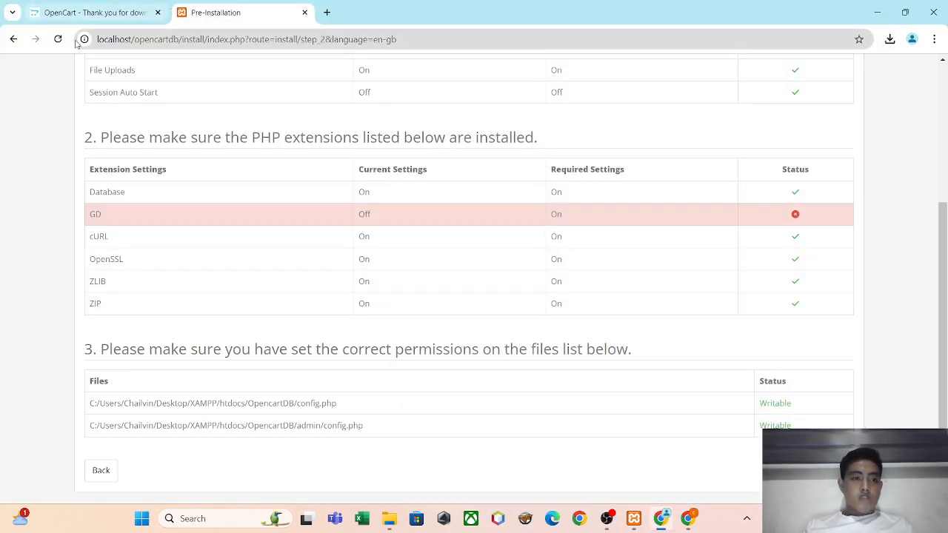
key("alt+Tab")
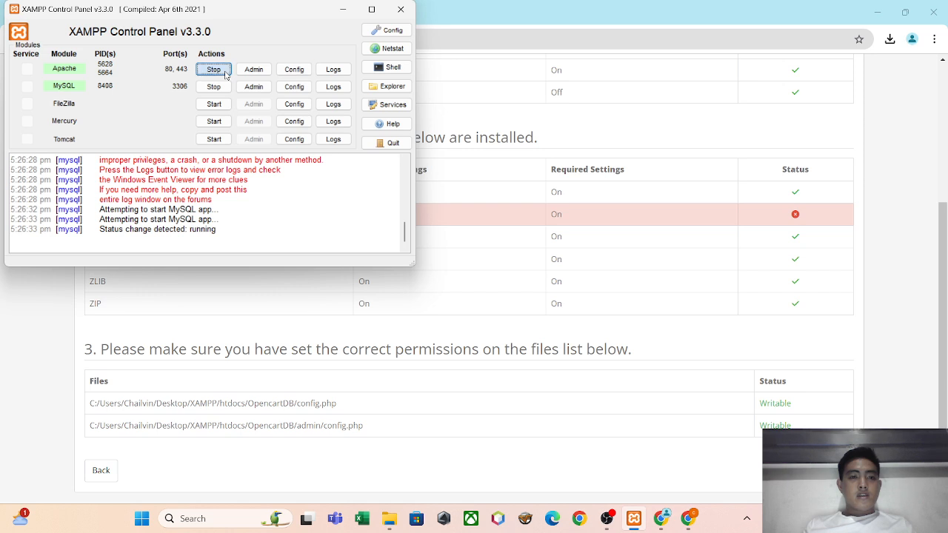
left_click(214, 69)
left_click(445, 12)
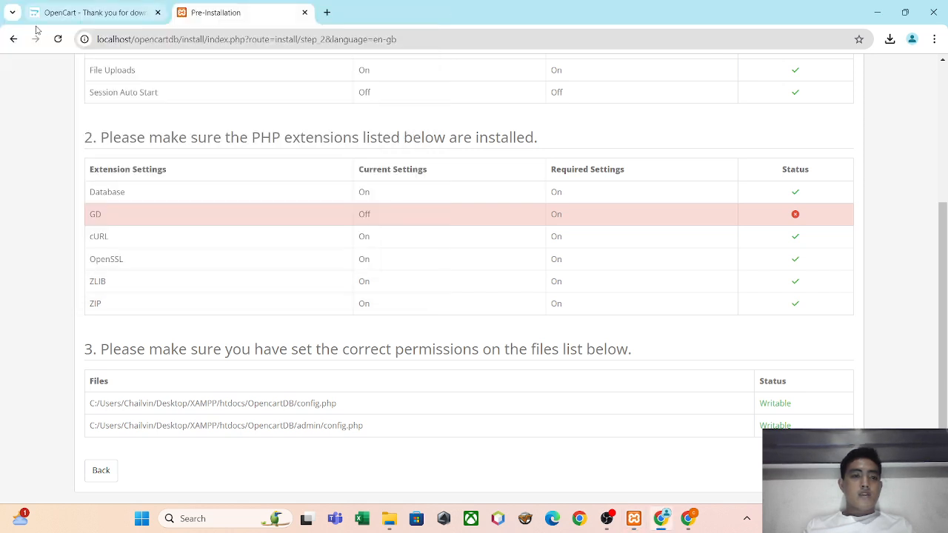
Reload the Pre-Installation page, then switch to the XAMPP Control Panel and start the Apache module.
left_click(62, 41)
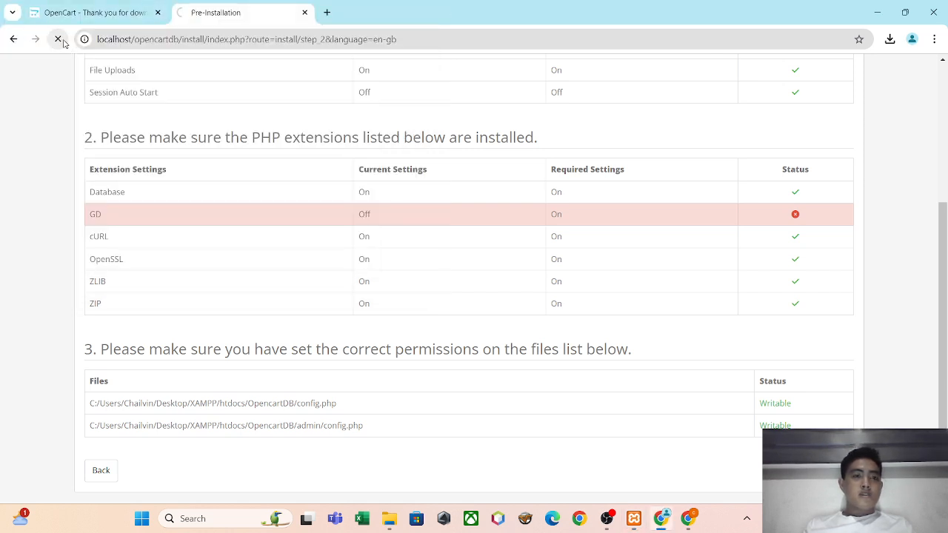
left_click(885, 13)
left_click(859, 24)
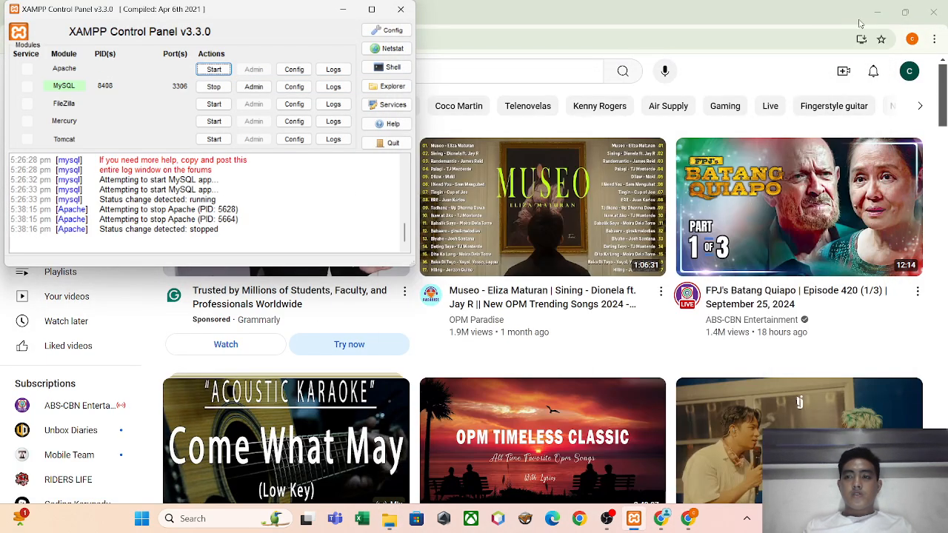
left_click(876, 12)
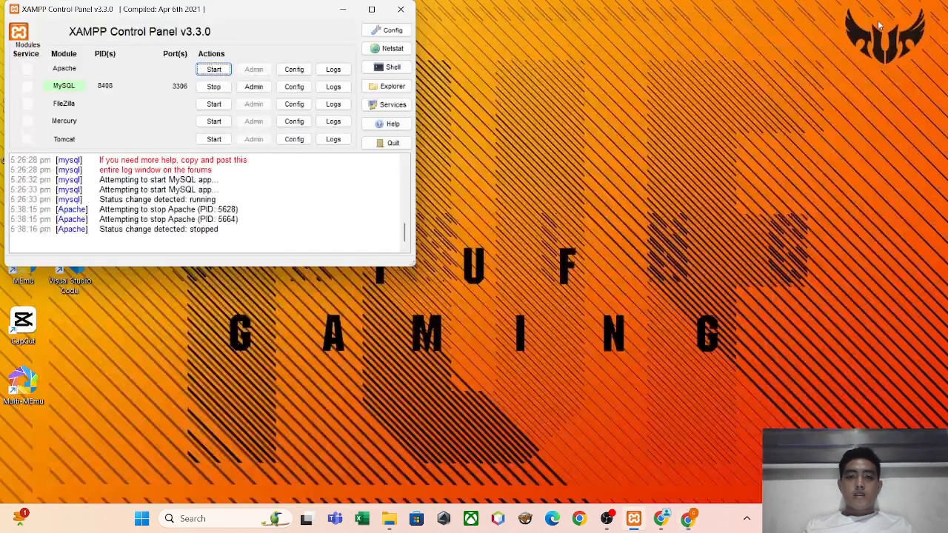
right_click(707, 84)
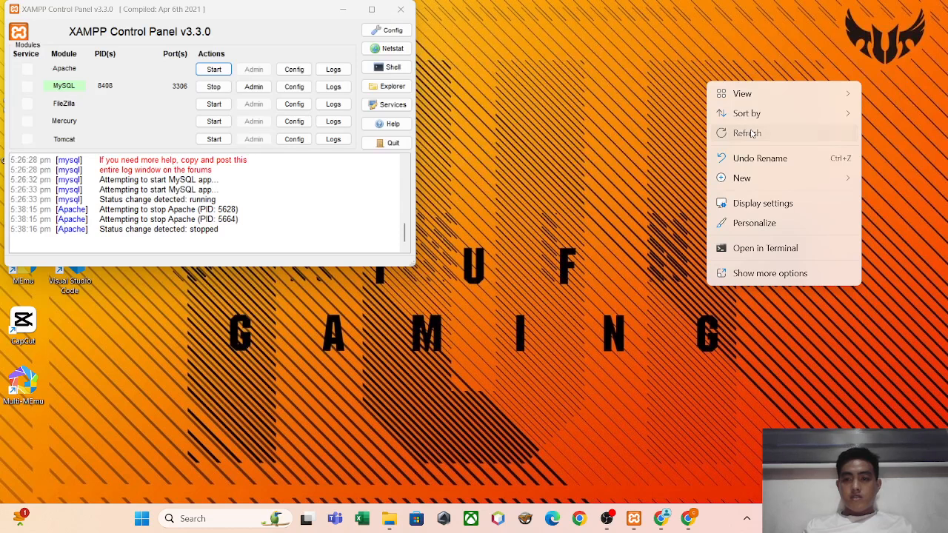
left_click(748, 134)
left_click(225, 70)
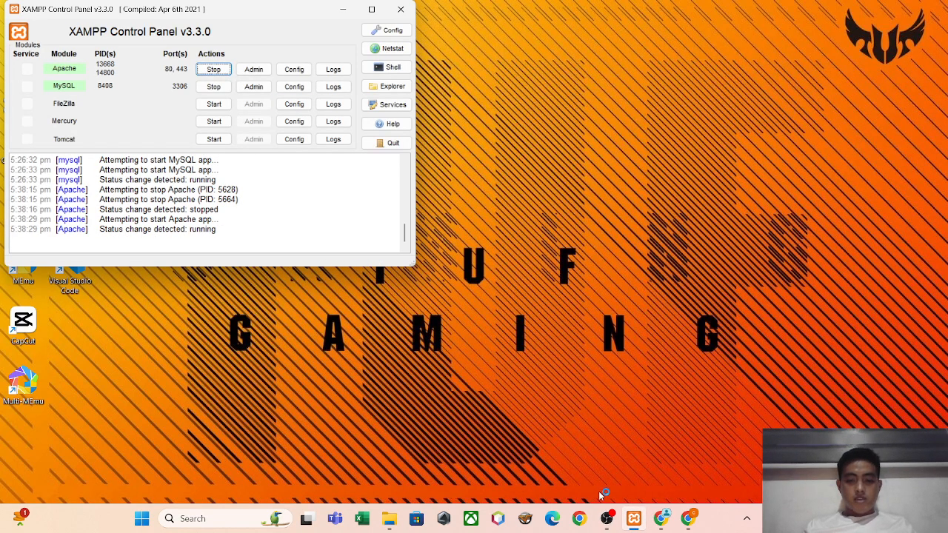
Return to the Pre-Installation page in Chrome, check the GD extension row, and continue to the Configuration page.
key("alt+Tab")
key("Tab")
key("alt+Tab")
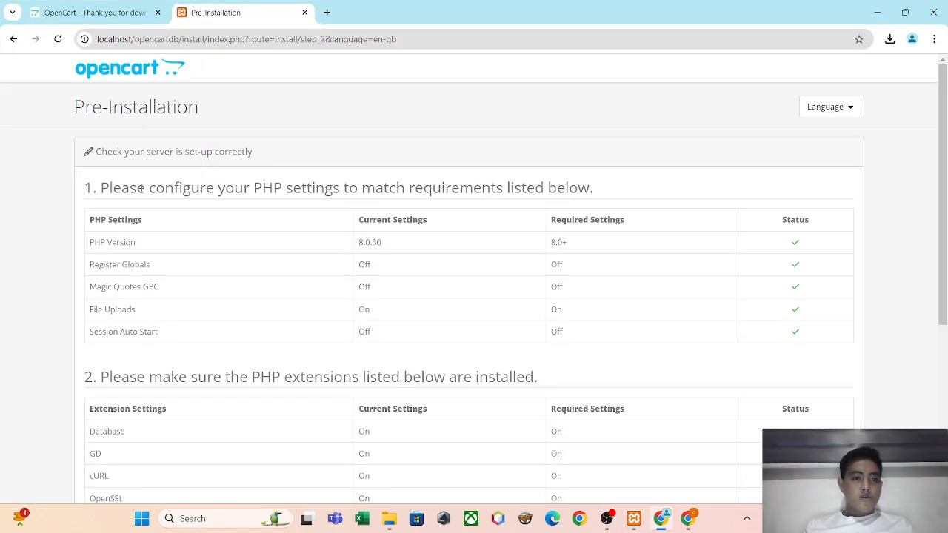
scroll(50, 264, "down", 3)
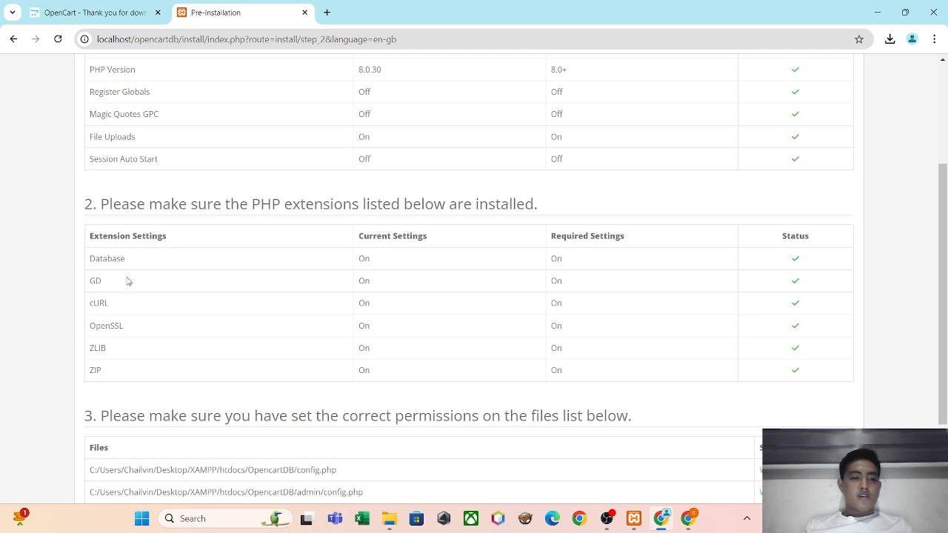
left_click_drag(91, 283, 720, 291)
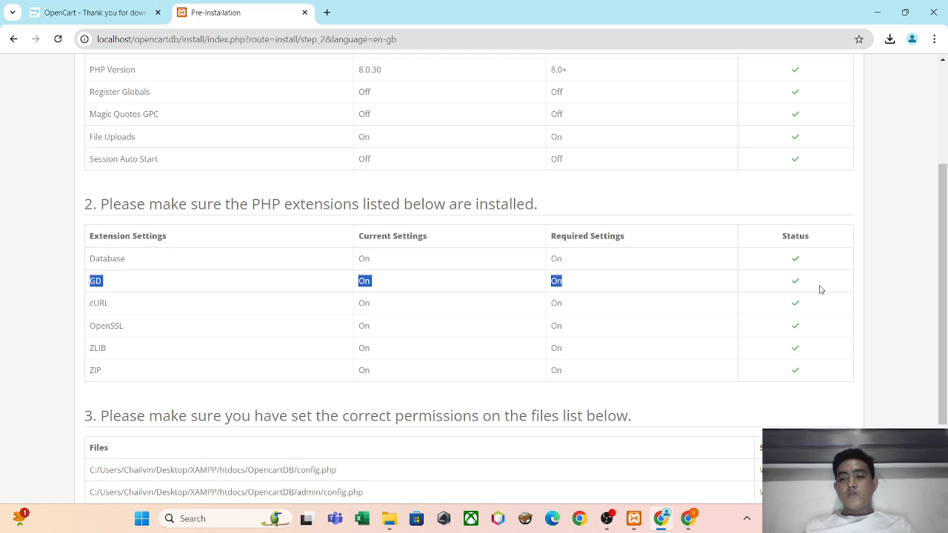
left_click_drag(946, 225, 945, 288)
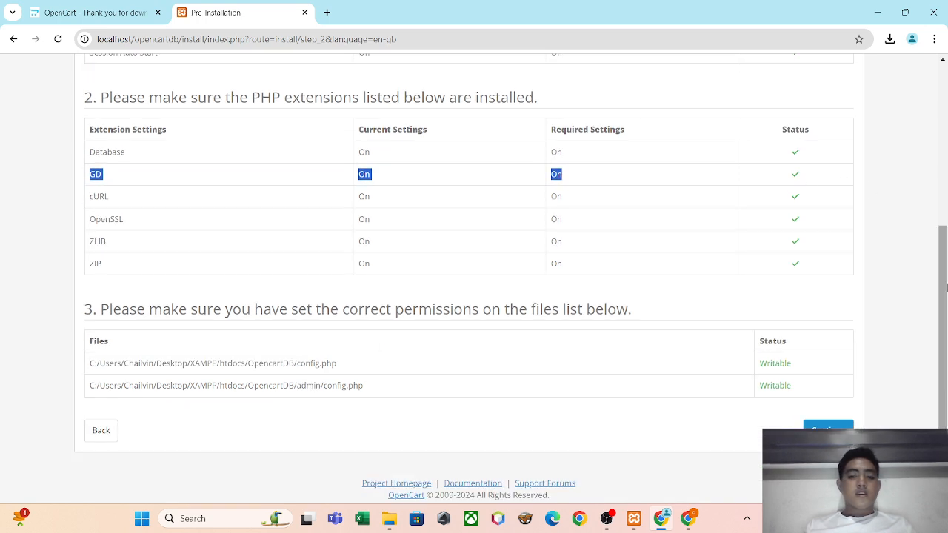
left_click(828, 430)
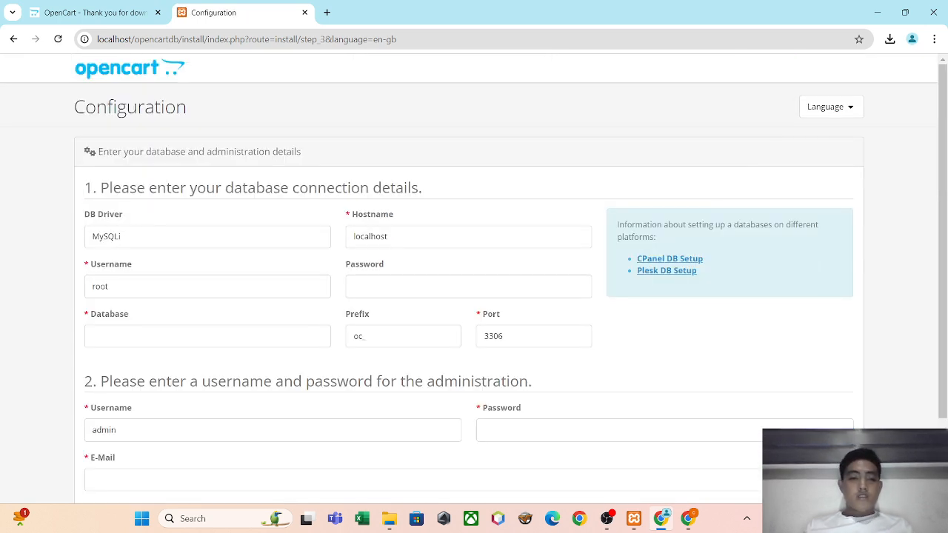
Enter OpencartDB as the database name in the installer's database connection details.
left_click_drag(946, 182, 947, 234)
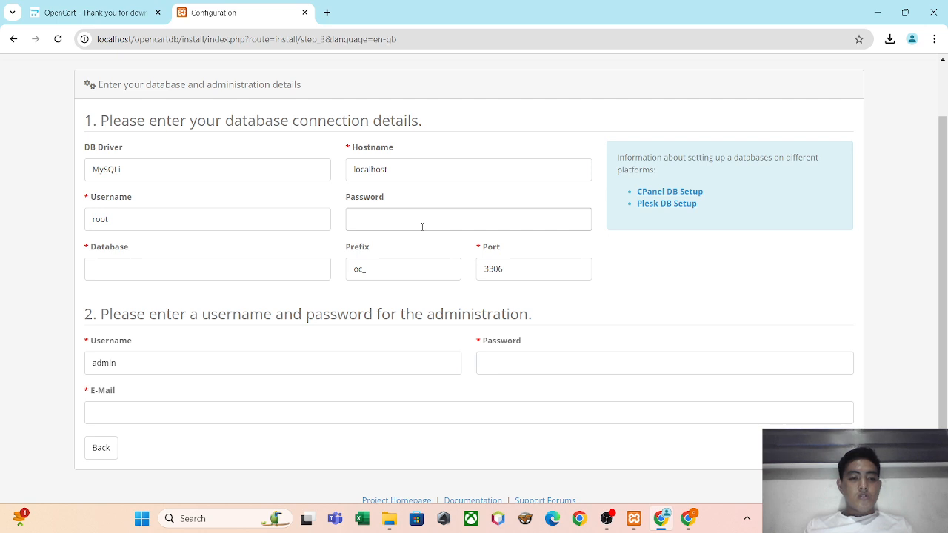
left_click(192, 271)
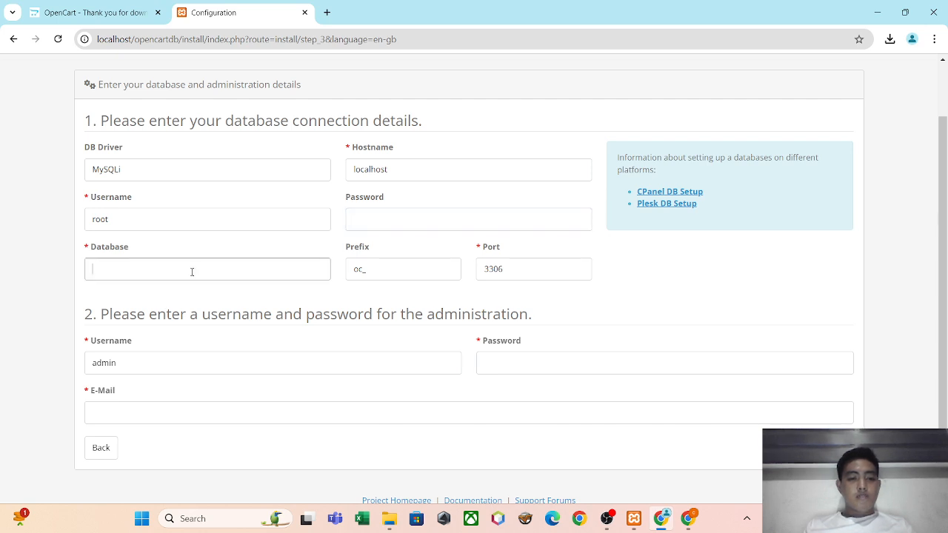
key("alt+Tab")
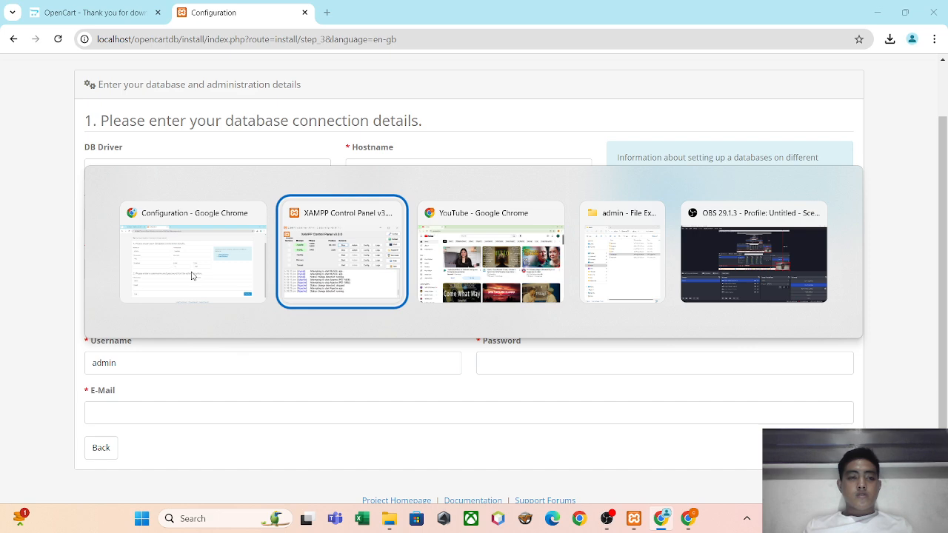
key("alt+Tab")
key("alt+Tab")
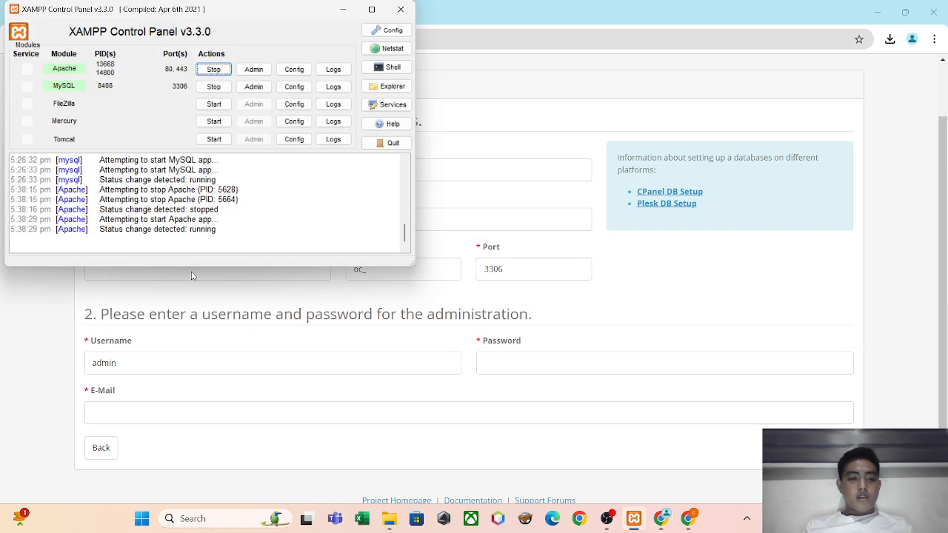
left_click(196, 271)
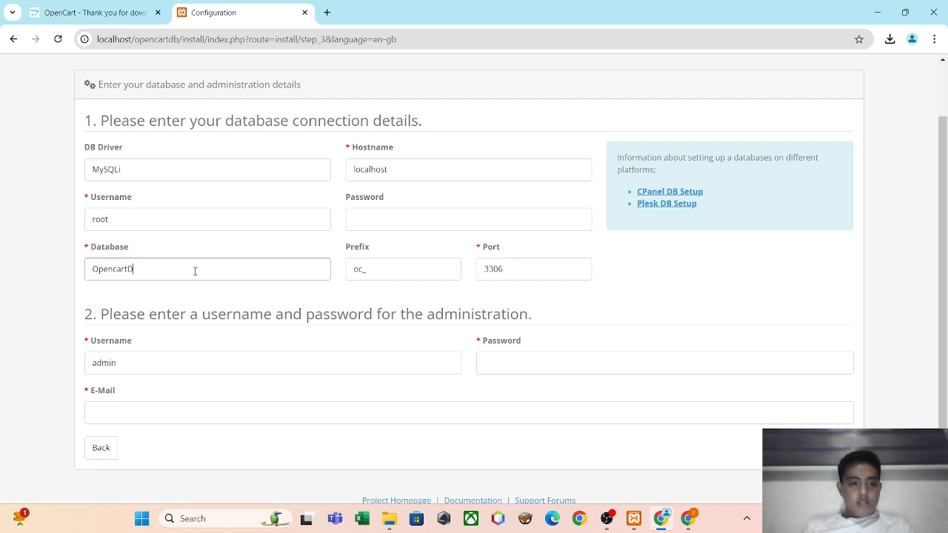
left_click(255, 305)
Keep admin as the administration username, enter the admin password and e-mail address, and continue the installation.
left_click(241, 364)
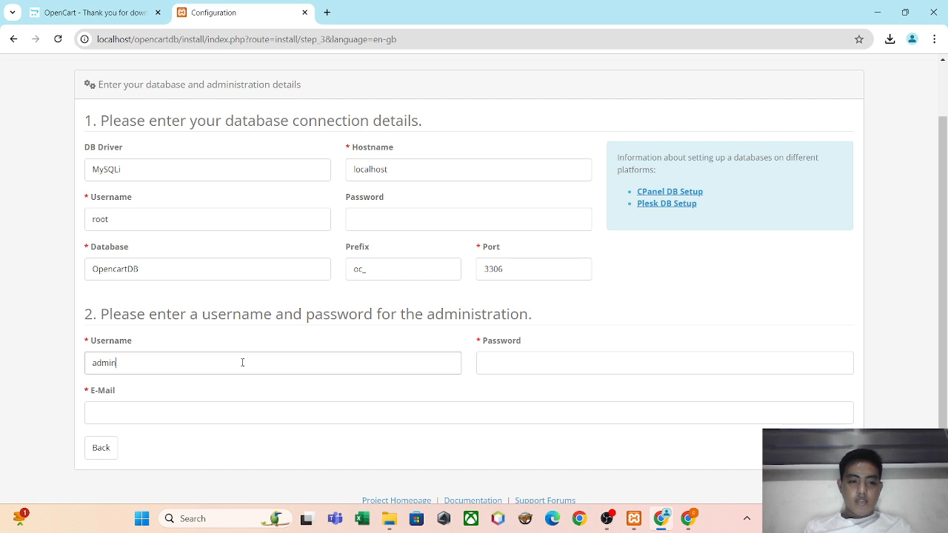
left_click(515, 373)
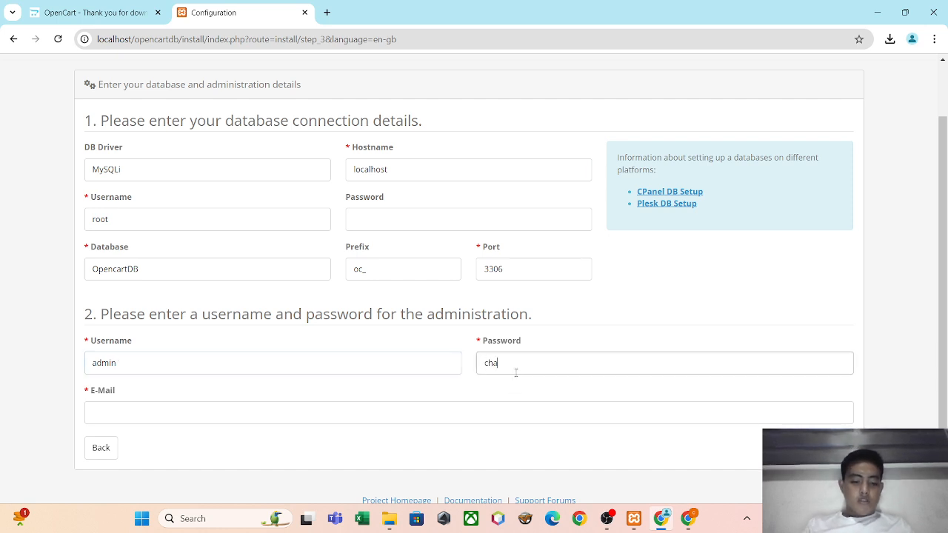
type("chal")
key("BackSpace")
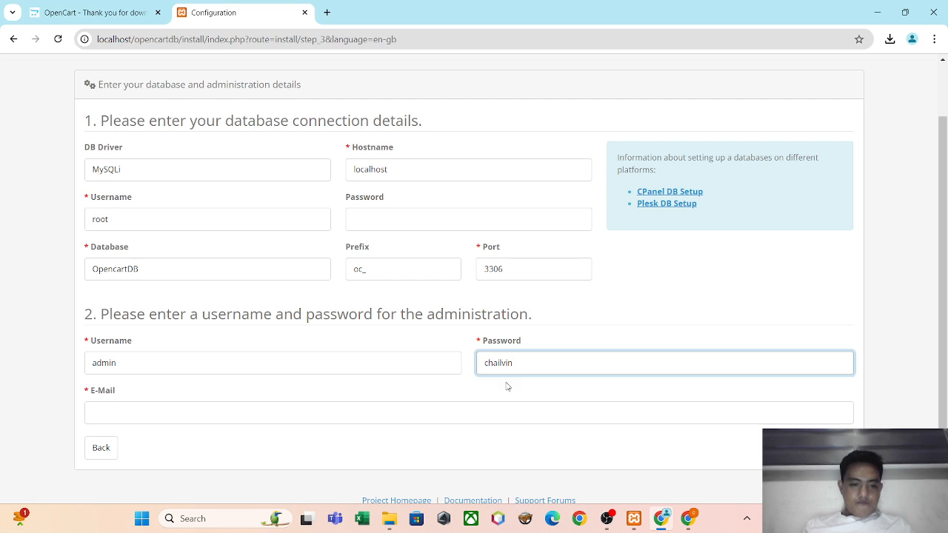
left_click(504, 422)
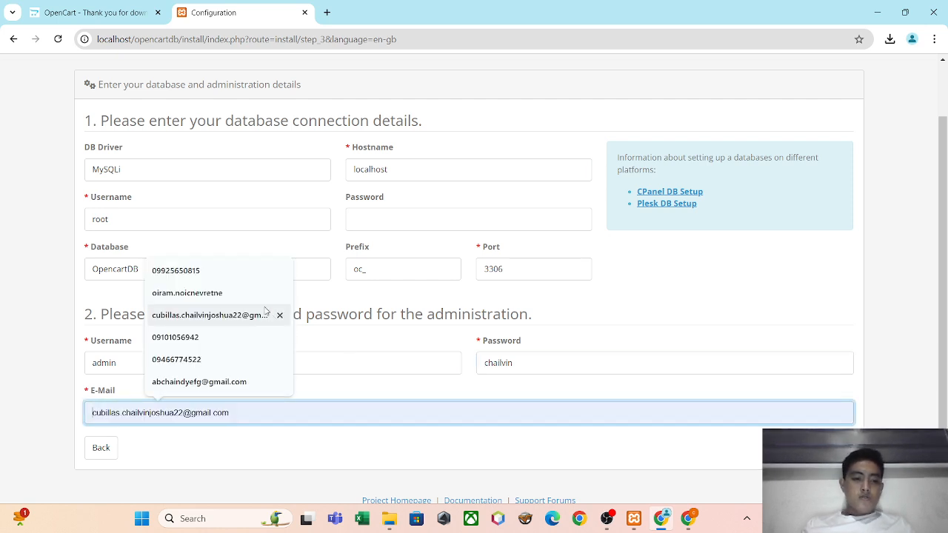
left_click(244, 316)
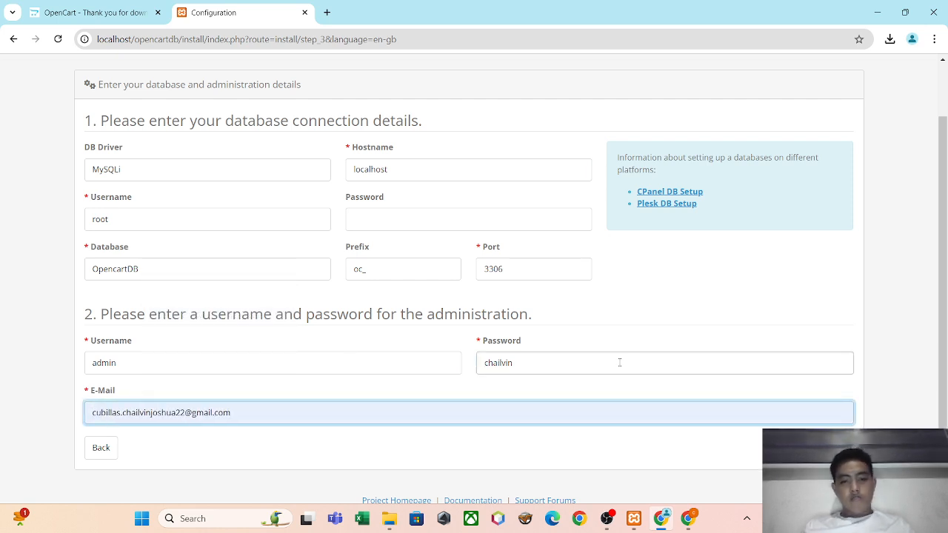
left_click(828, 448)
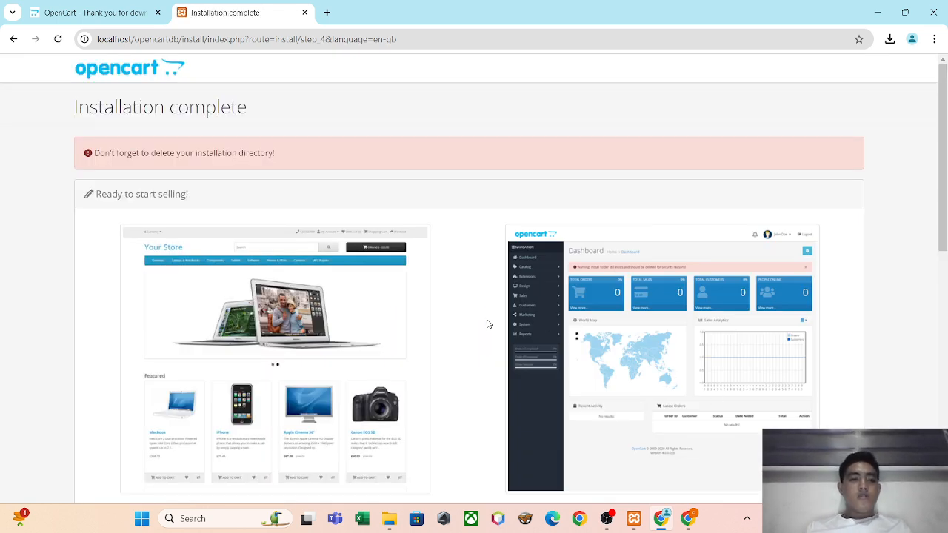
Read the installation directory warning, then delete the install folder from htdocs\OpencartDB in File Explorer.
left_click_drag(298, 153, 89, 162)
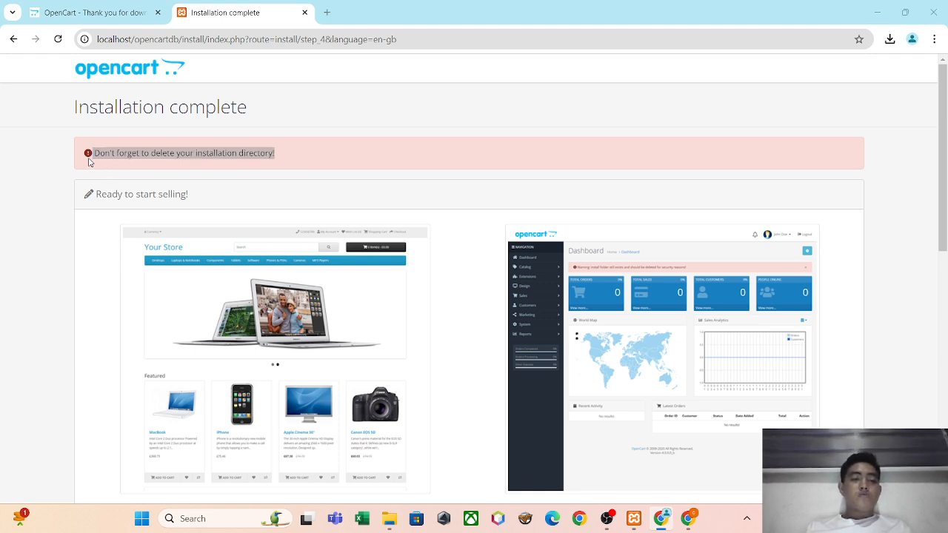
key("alt+Tab")
key("alt+Tab")
key("alt+Tab")
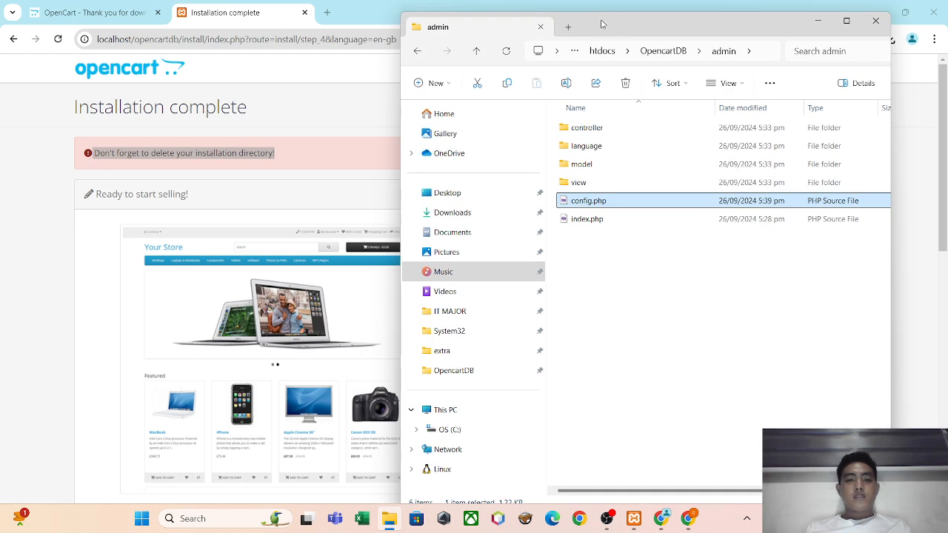
left_click(413, 52)
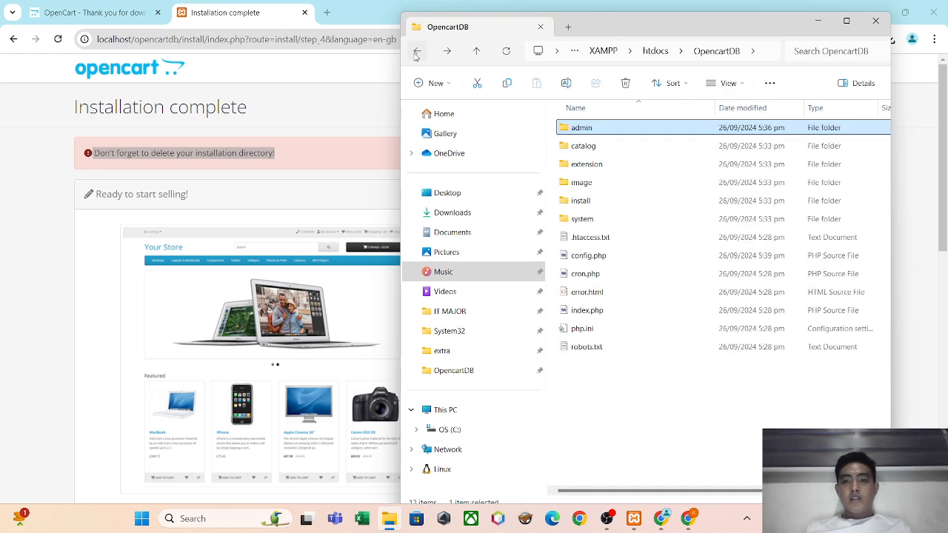
left_click(590, 202)
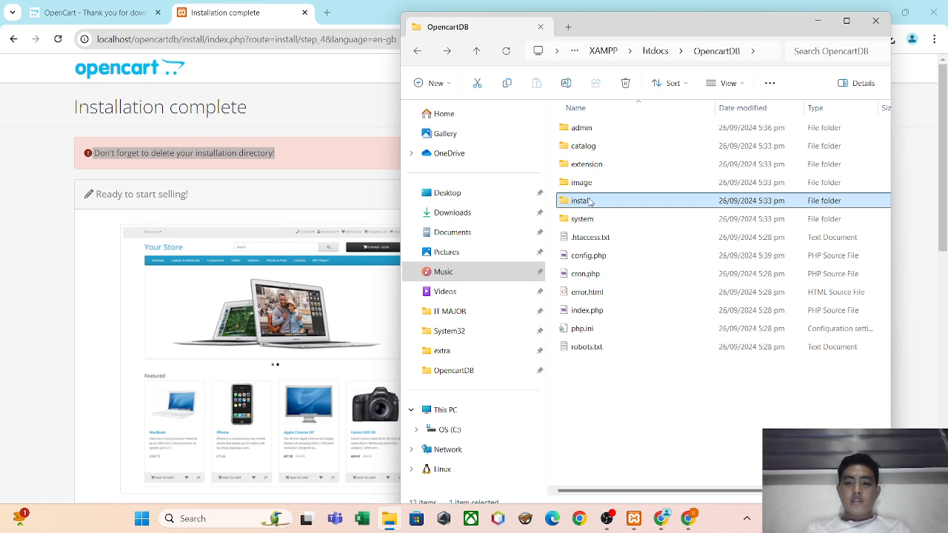
key("Delete")
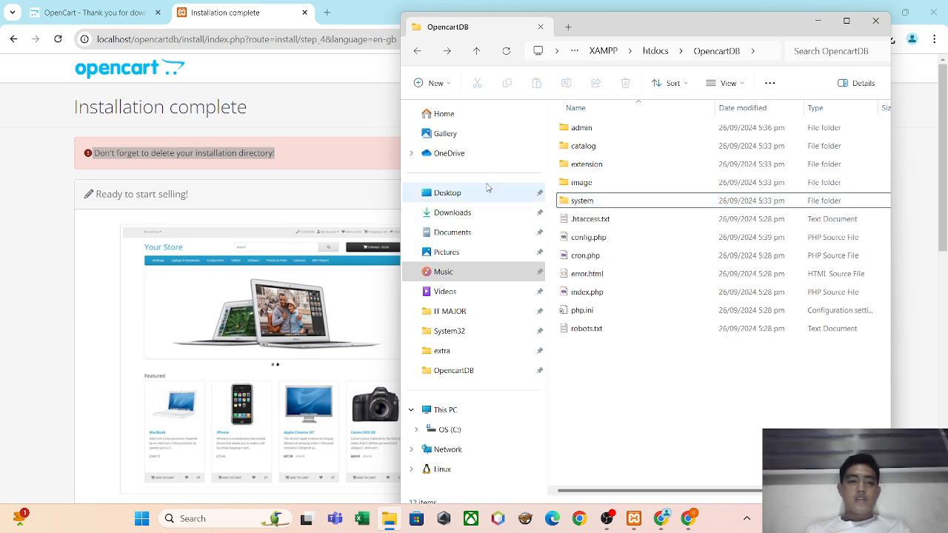
Try reloading the installer pages in Chrome, including localhost/opencartdb/install/index.php.
left_click(59, 39)
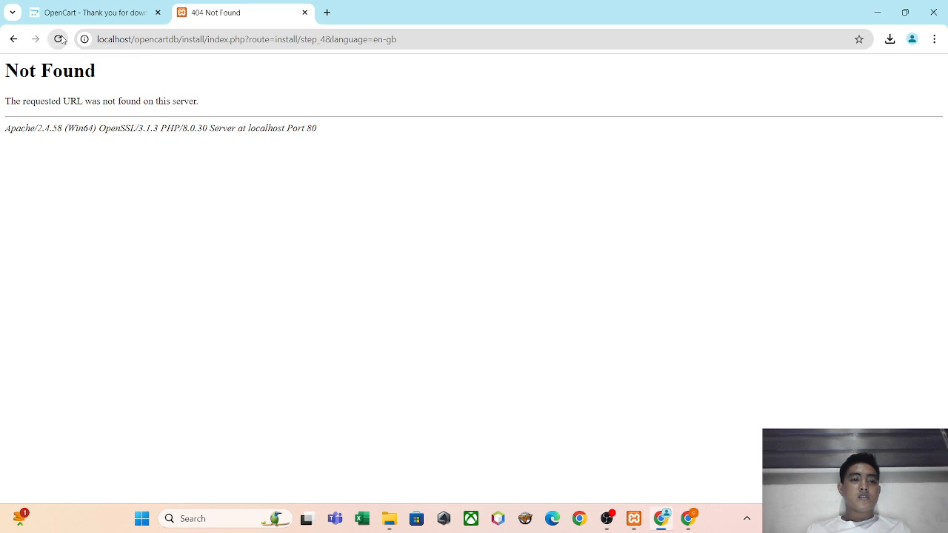
left_click(14, 40)
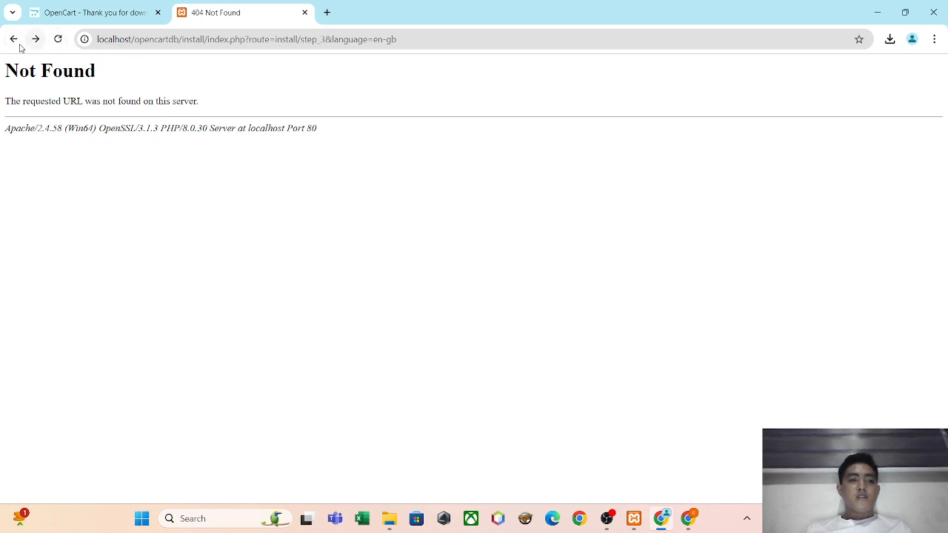
left_click(13, 42)
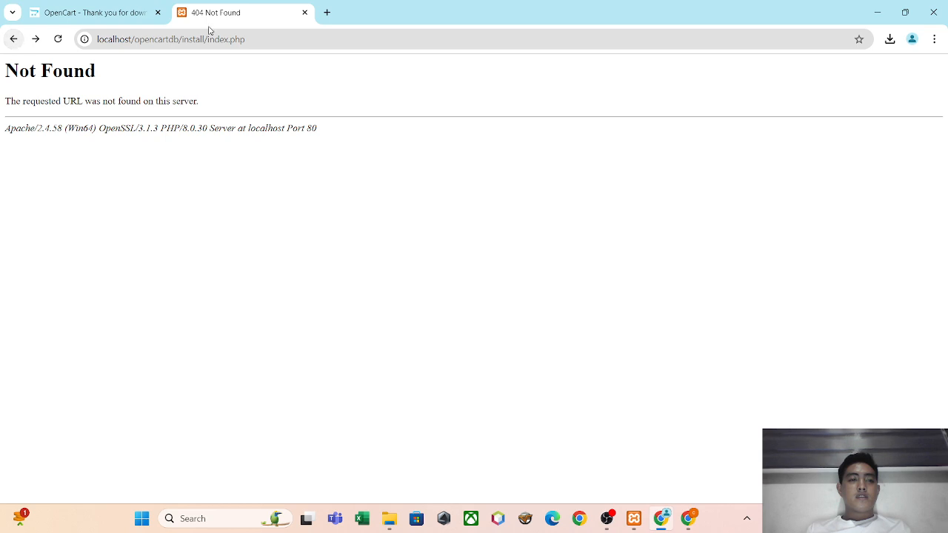
left_click(257, 39)
left_click(257, 39)
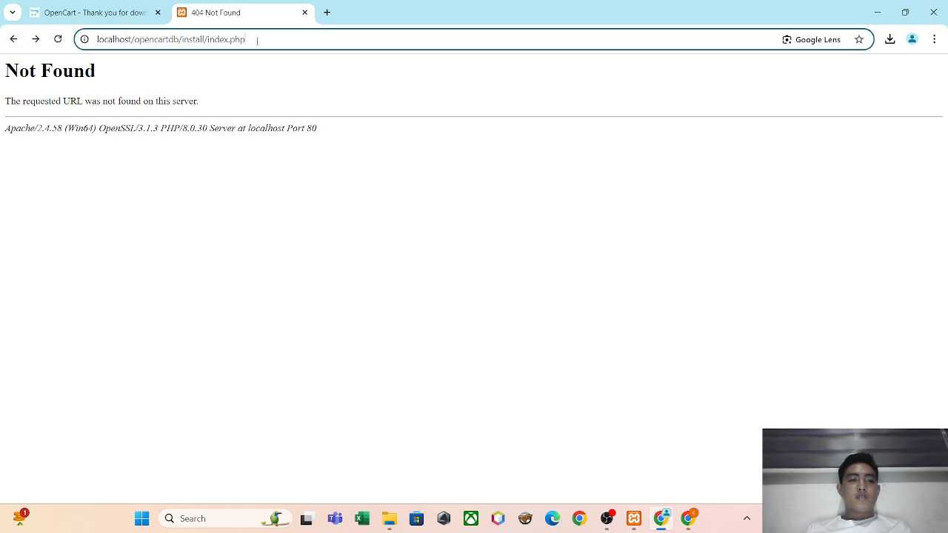
key("Return")
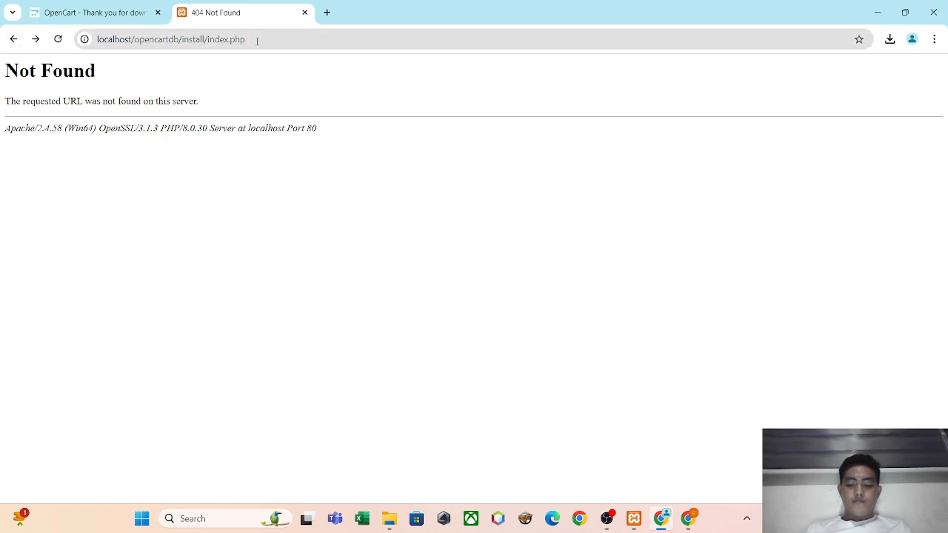
left_click(58, 42)
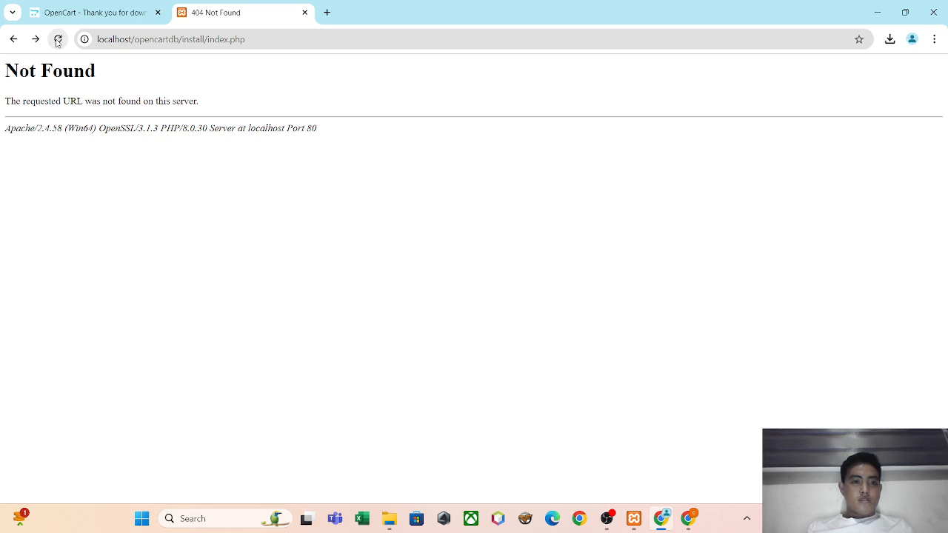
left_click(58, 42)
left_click(58, 43)
left_click(57, 42)
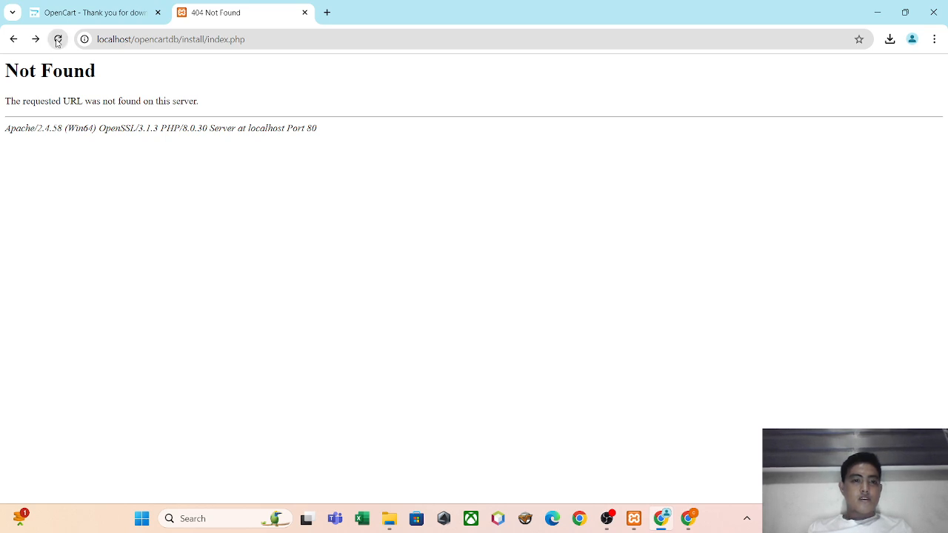
Open the storefront at localhost/opencartdb and look over its home page down to the footer.
left_click(13, 38)
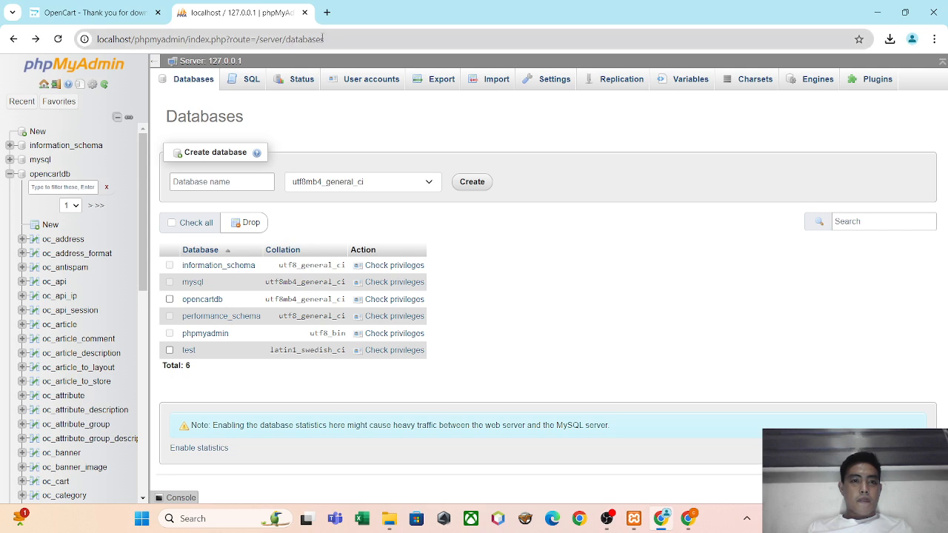
left_click_drag(324, 39, 134, 39)
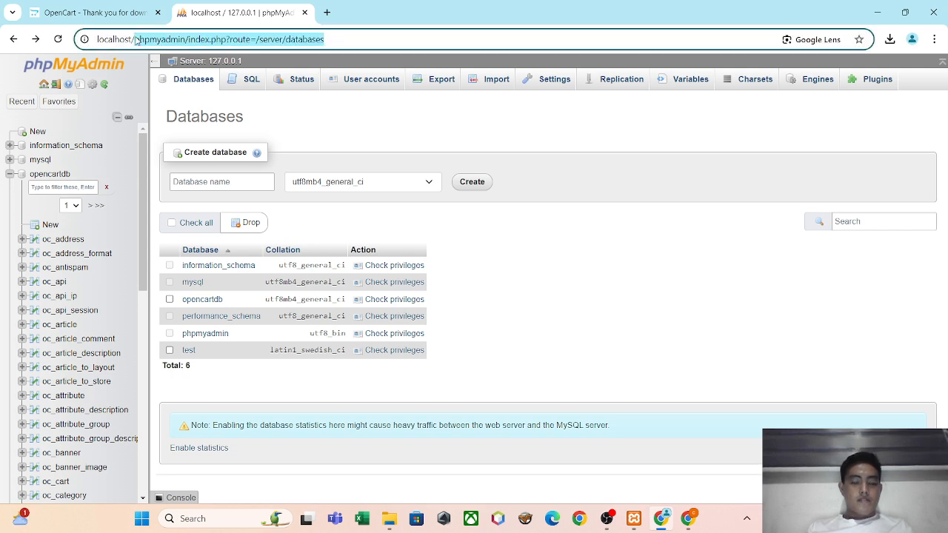
type("op")
key("Return")
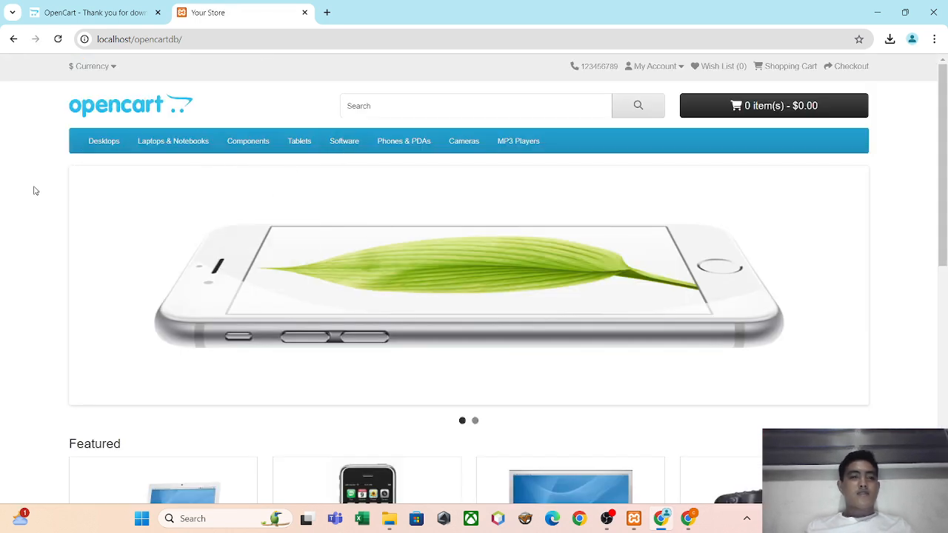
scroll(33, 191, "down", 5)
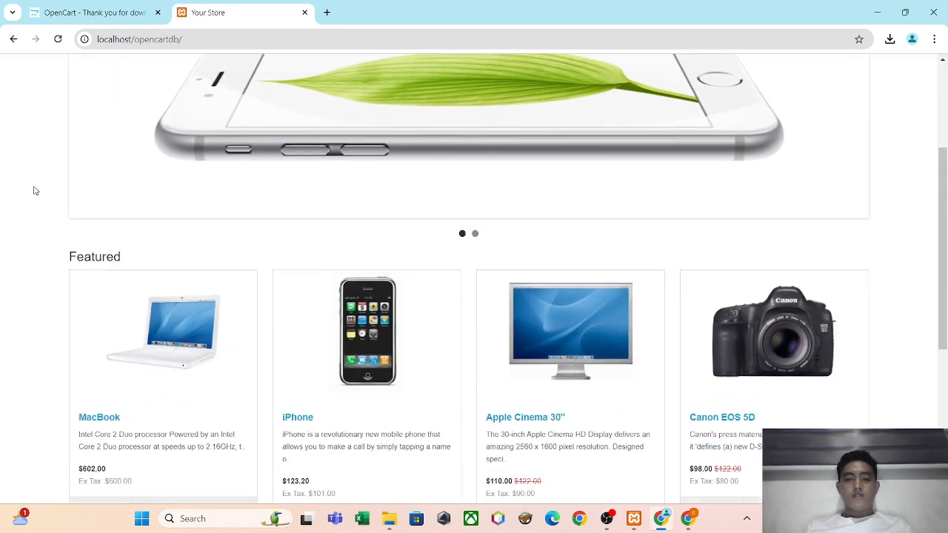
scroll(33, 191, "down", 1)
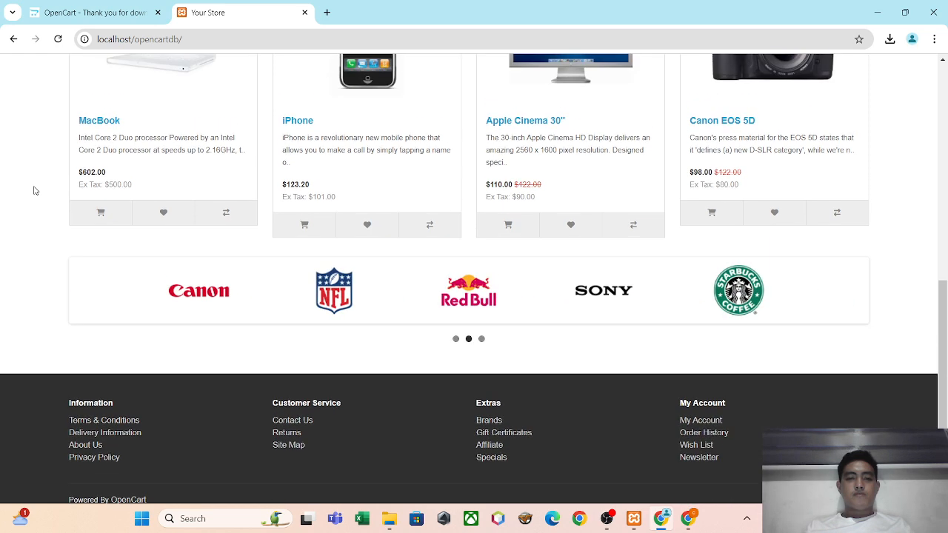
scroll(34, 191, "up", 6)
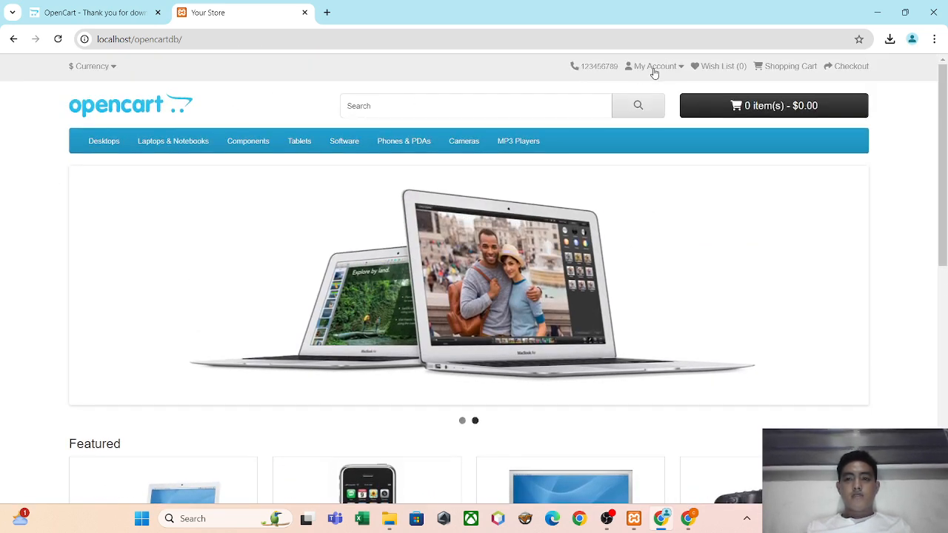
Open the store's customer login page from the My Account options and examine its returning customer form.
left_click(655, 70)
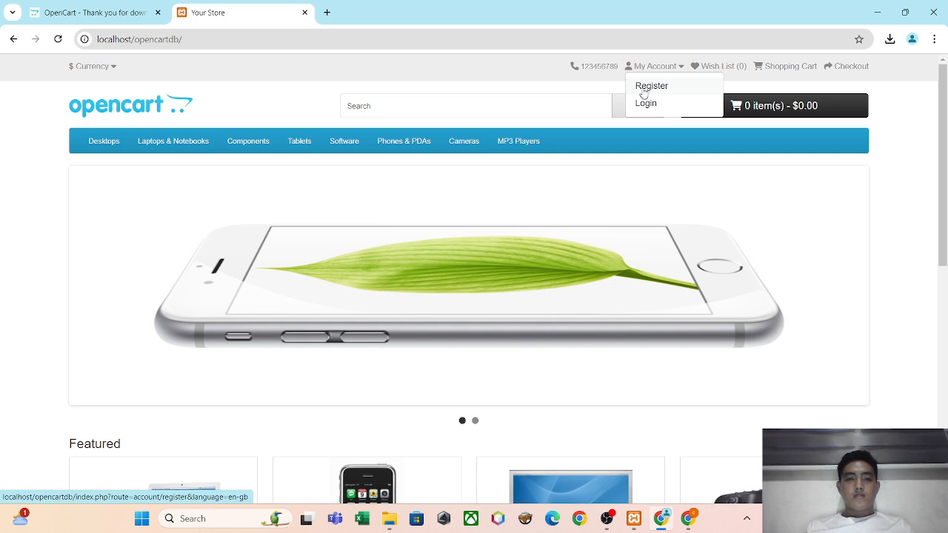
left_click(238, 93)
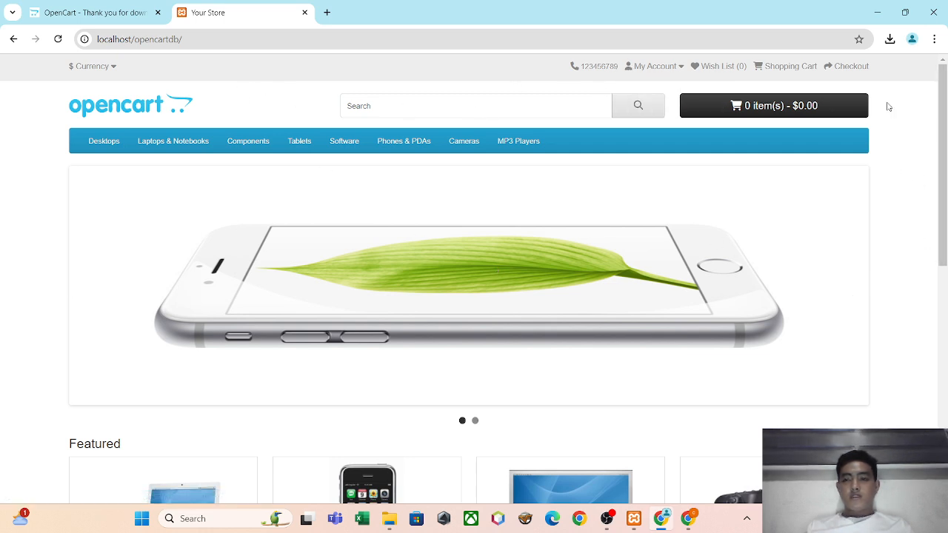
left_click(659, 70)
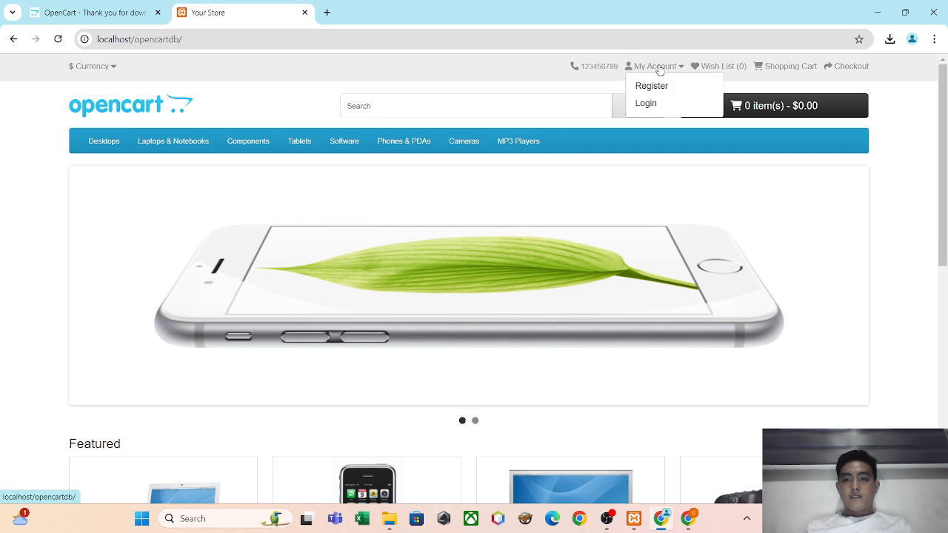
left_click(651, 103)
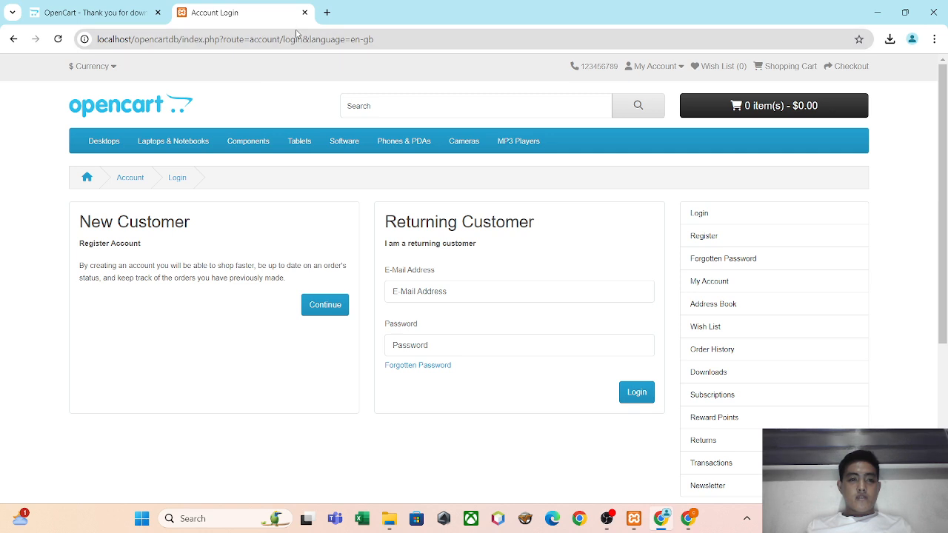
left_click(556, 300)
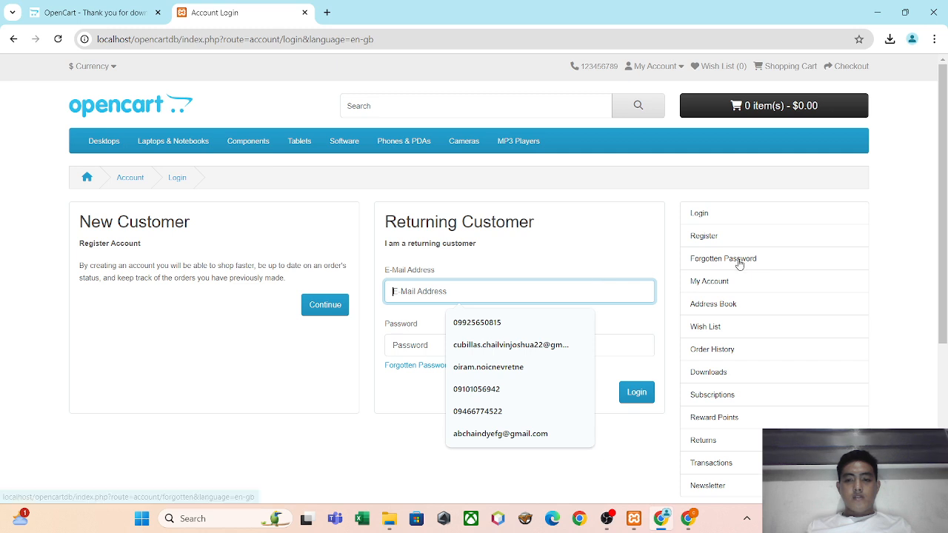
left_click(719, 280)
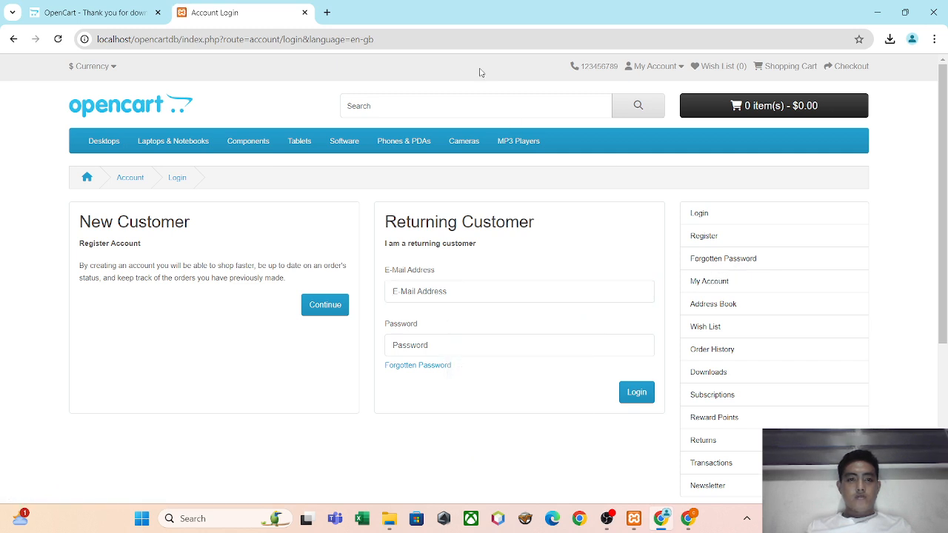
Open the store's administration login page at localhost/opencartdb/admin.
left_click_drag(469, 36, 185, 43)
type("admin")
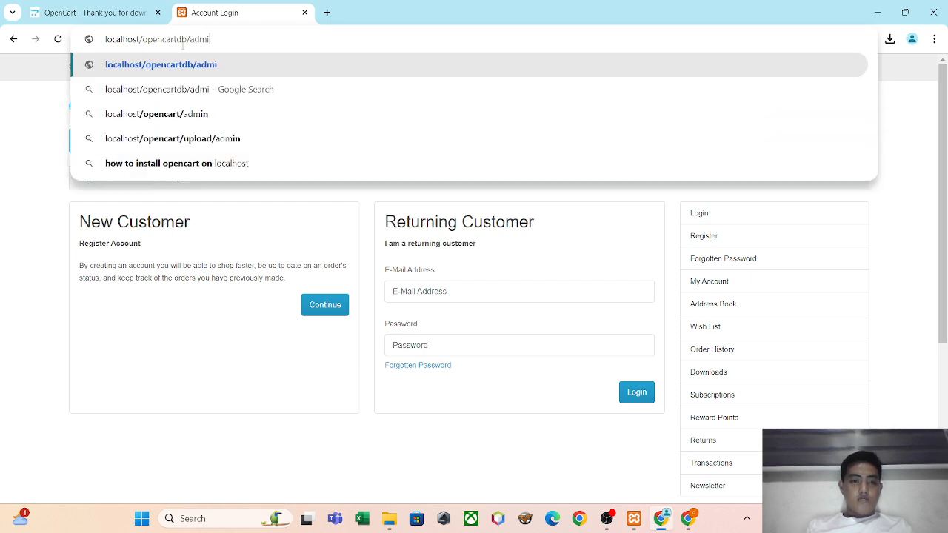
key("Return")
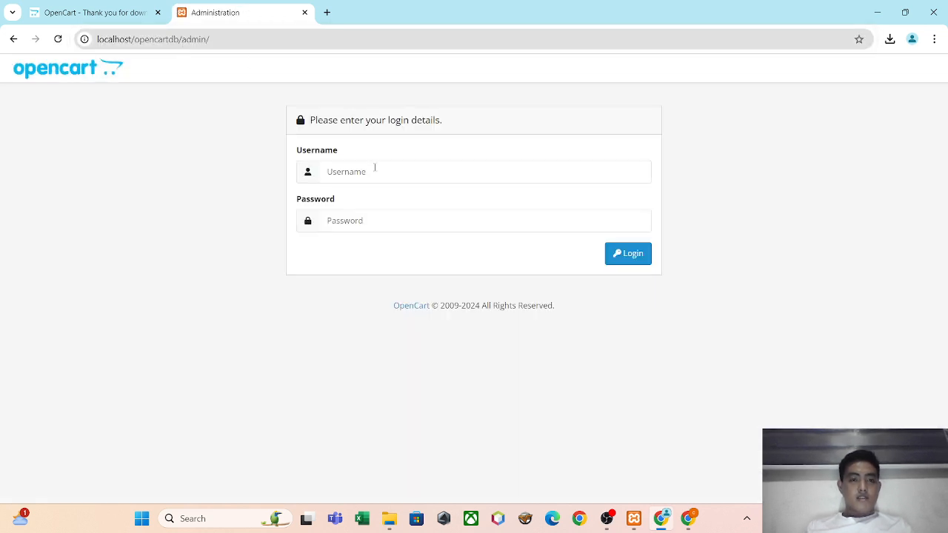
Log in to the OpenCart administration with the username admin and the admin password.
left_click(375, 167)
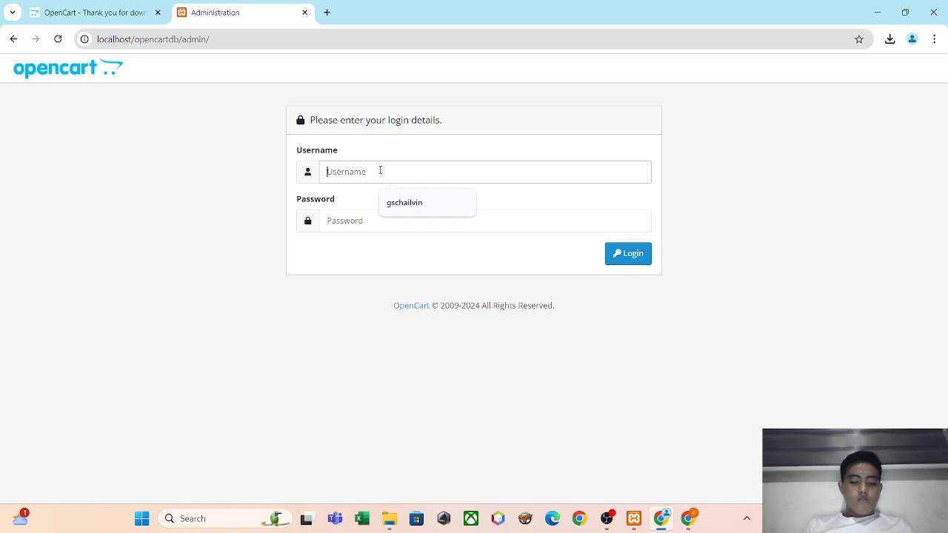
type("admin")
key("Tab")
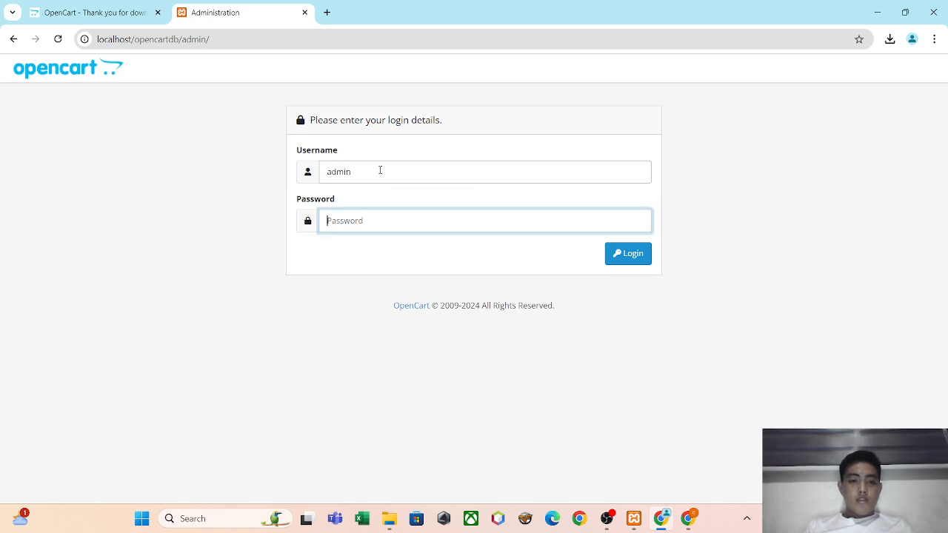
type("a•••••••")
key("Return")
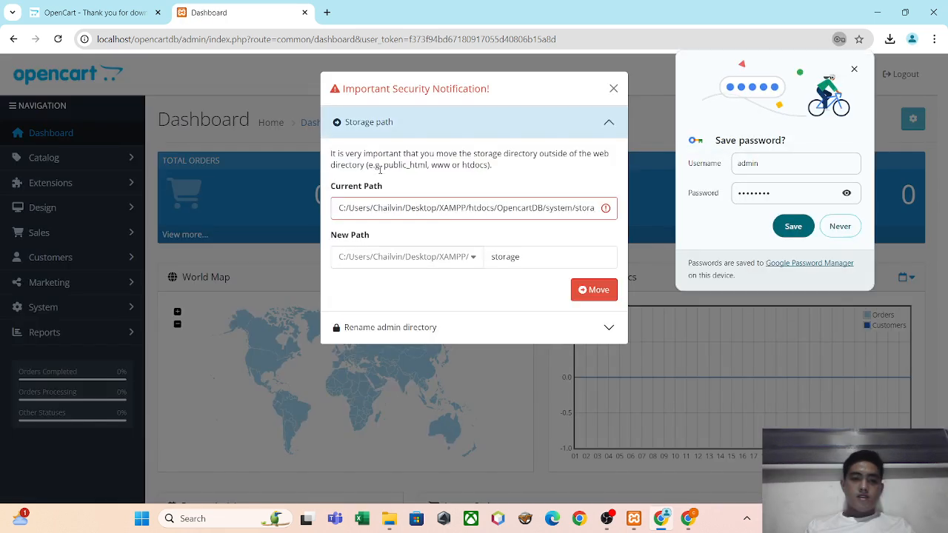
Decline saving the password and dismiss the storage path security notification to view the administration dashboard.
left_click(839, 227)
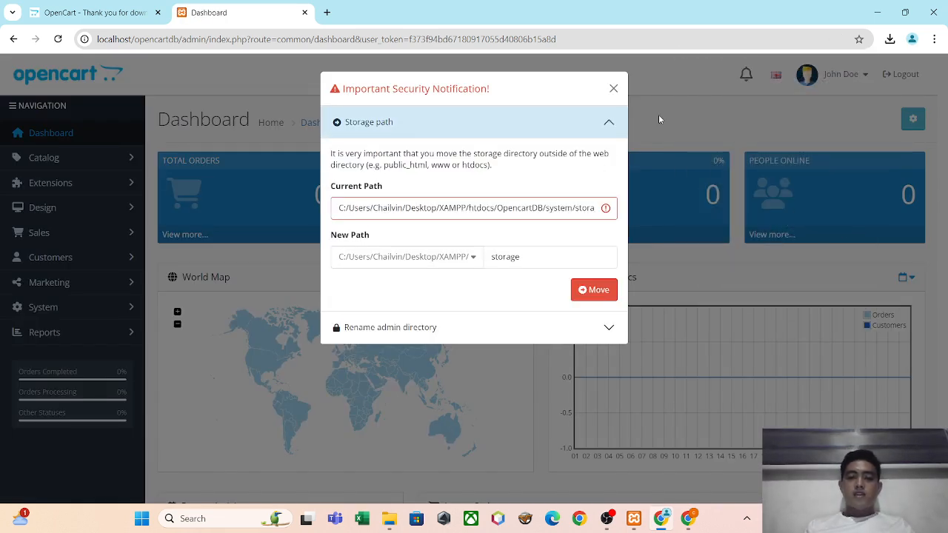
left_click(613, 89)
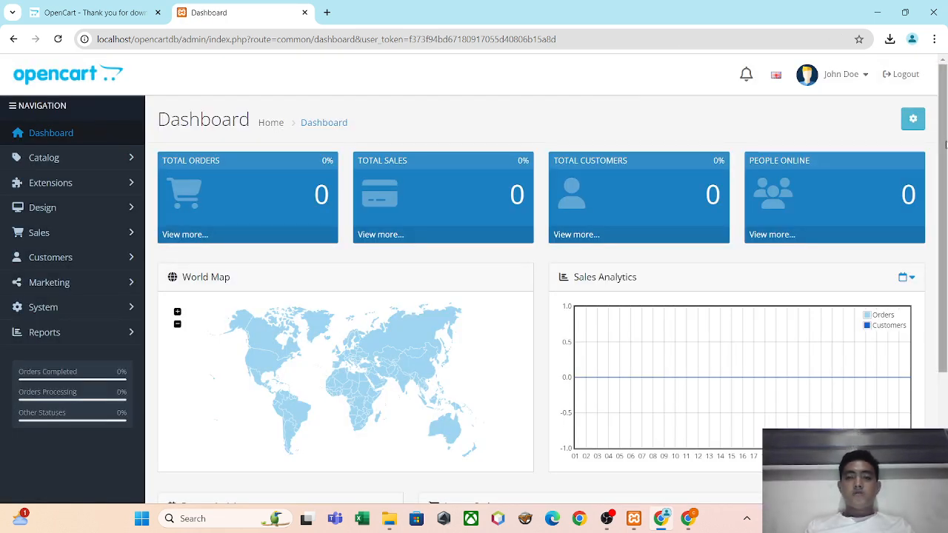
left_click_drag(945, 142, 945, 17)
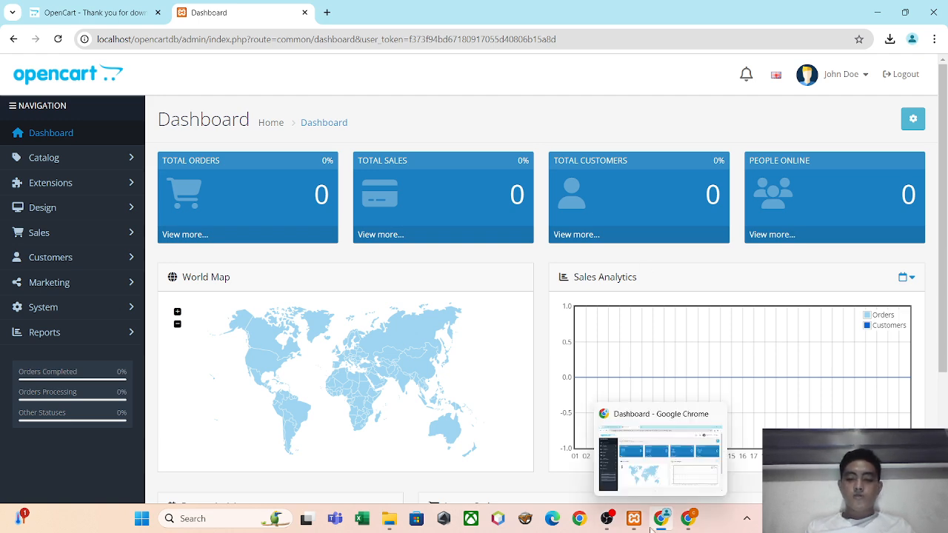
mouse_move(617, 523)
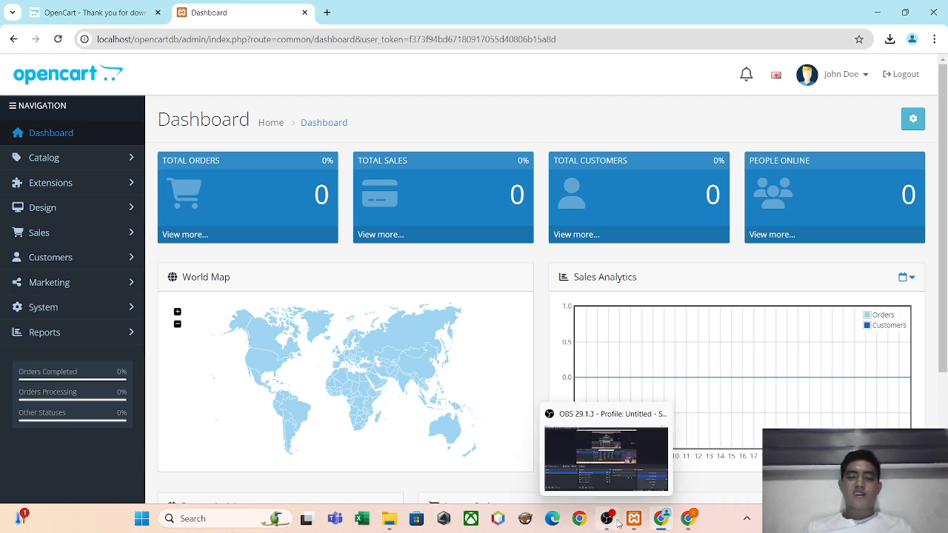
left_click(617, 523)
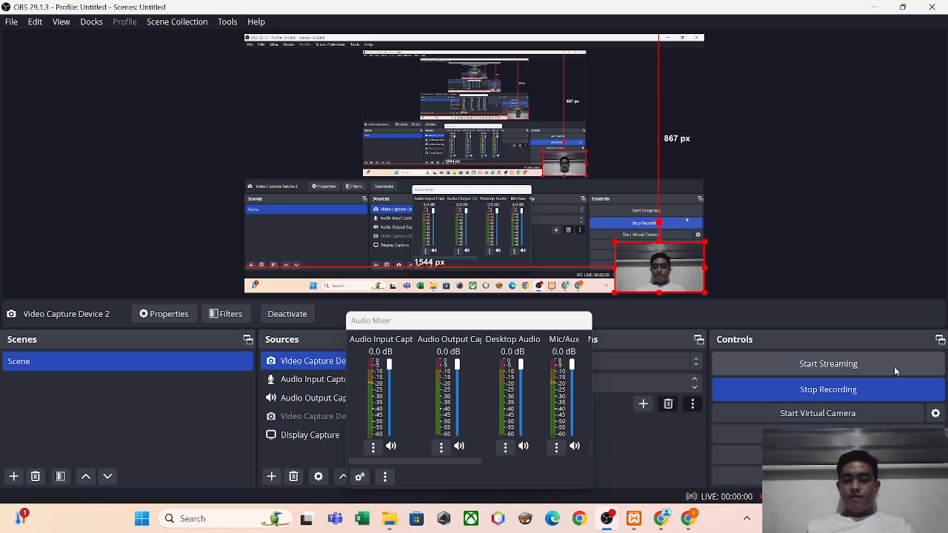
left_click(888, 390)
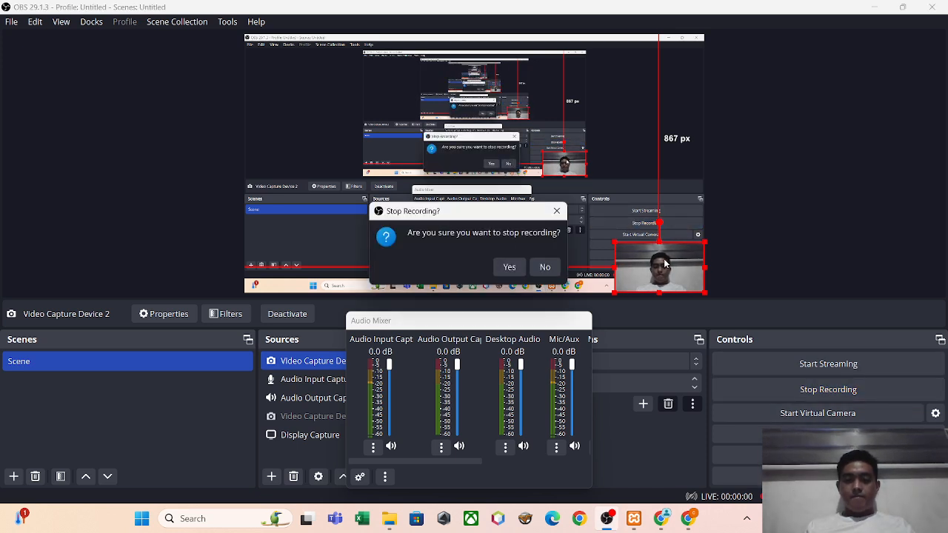